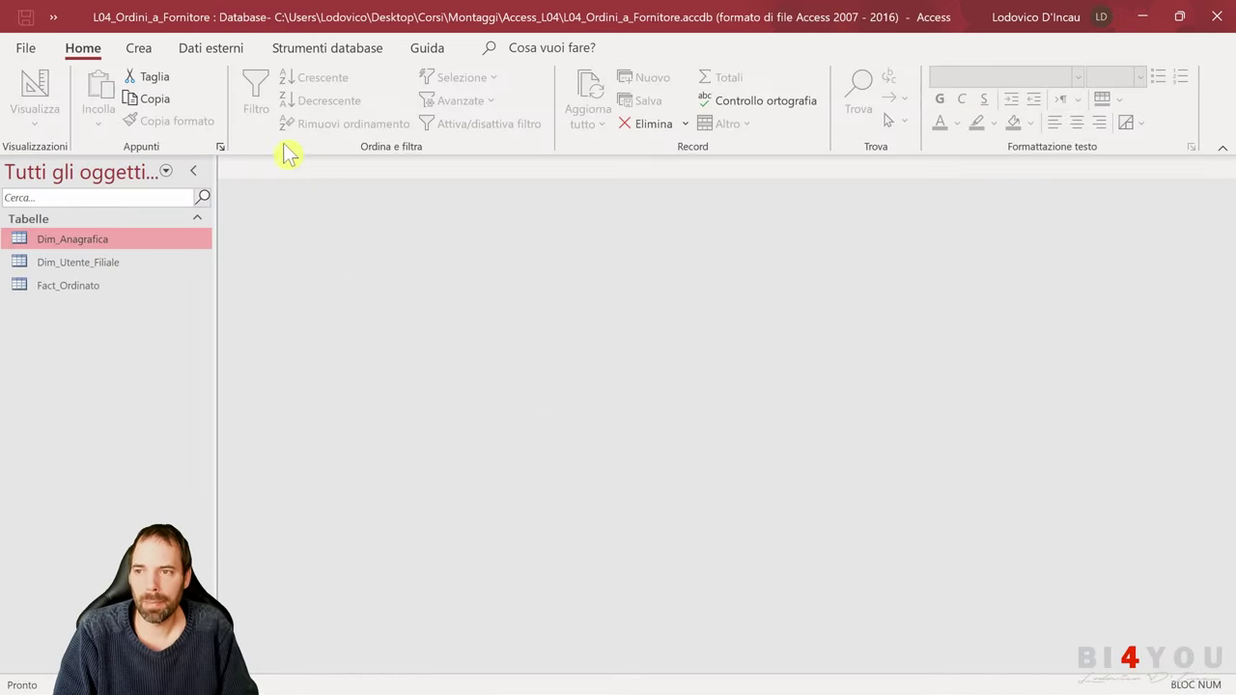
- Bring up the Crea ribbon with its commands for new tables, queries, forms and reports
{"action": "left_click", "coordinate": [146, 48]}
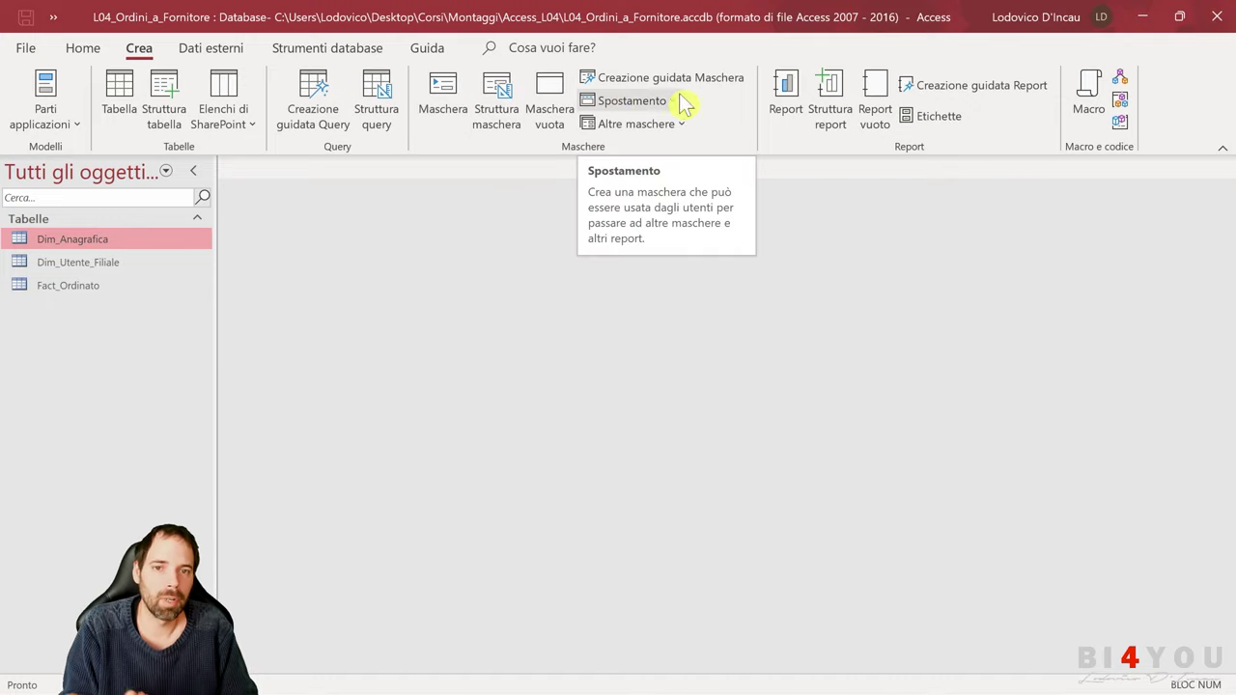
{"action": "left_click", "coordinate": [504, 114]}
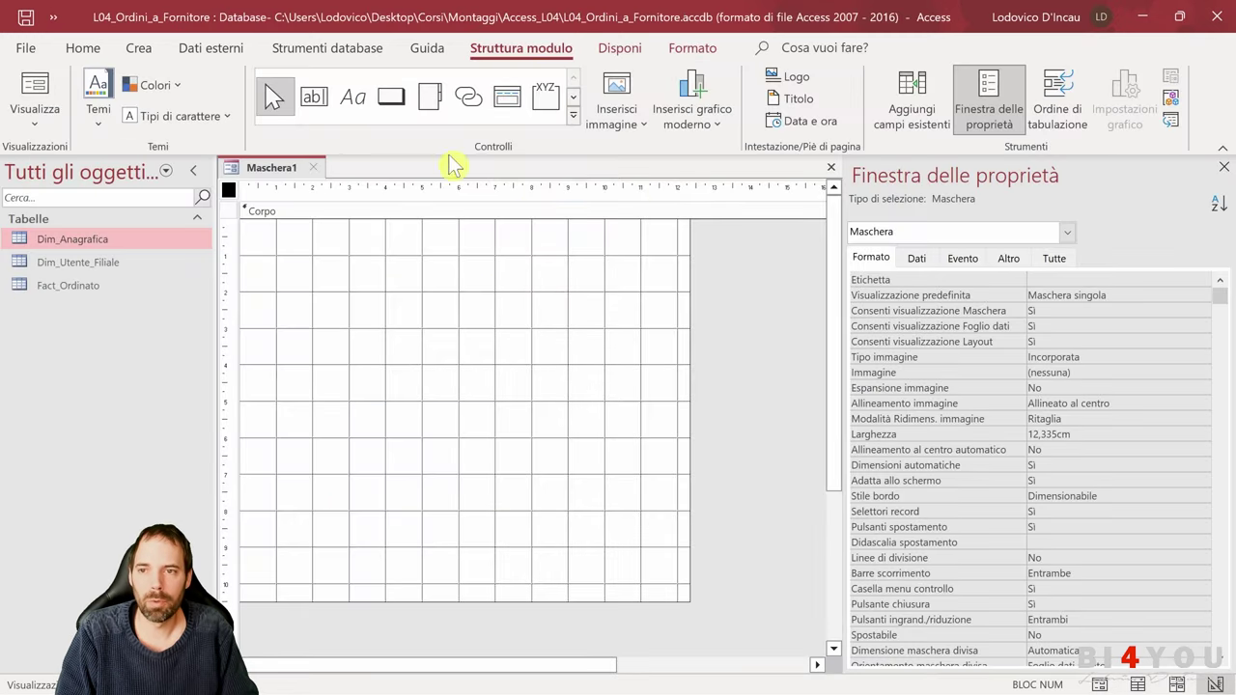
{"action": "left_click", "coordinate": [314, 97]}
{"action": "mouse_move", "coordinate": [523, 506]}
{"action": "left_mouse_down"}
{"action": "mouse_move", "coordinate": [679, 573]}
{"action": "mouse_move", "coordinate": [722, 579]}
{"action": "left_mouse_up"}
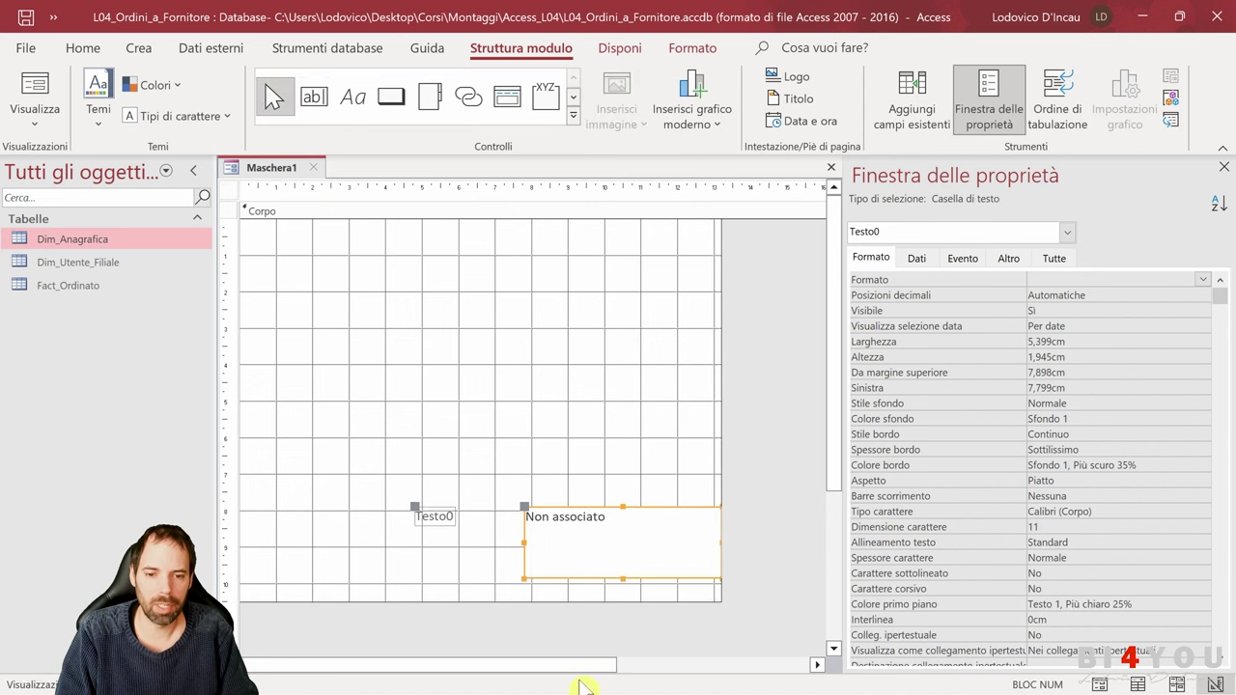
{"action": "left_click_drag", "start_coordinate": [616, 534], "coordinate": [499, 352]}
{"action": "left_click", "coordinate": [555, 447]}
{"action": "left_click", "coordinate": [522, 386]}
{"action": "left_click", "coordinate": [648, 455]}
{"action": "left_click_drag", "start_coordinate": [785, 354], "coordinate": [673, 381]}
{"action": "left_click_drag", "start_coordinate": [608, 598], "coordinate": [599, 442]}
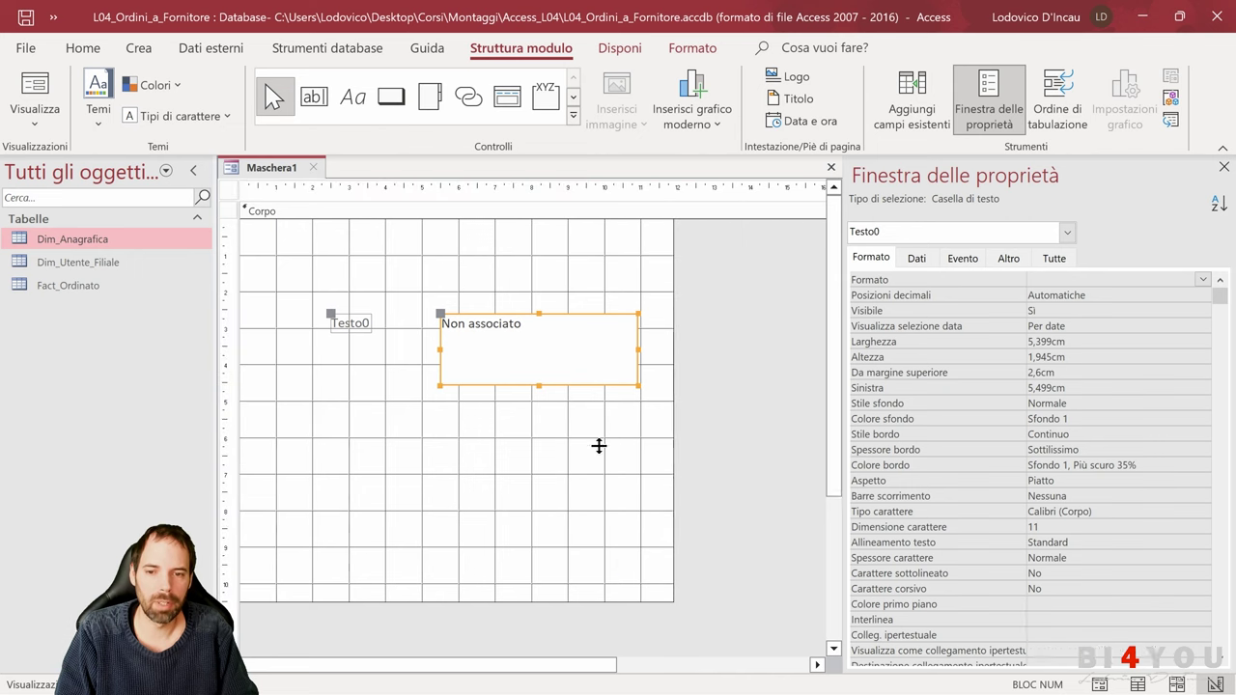
{"action": "left_click", "coordinate": [44, 79]}
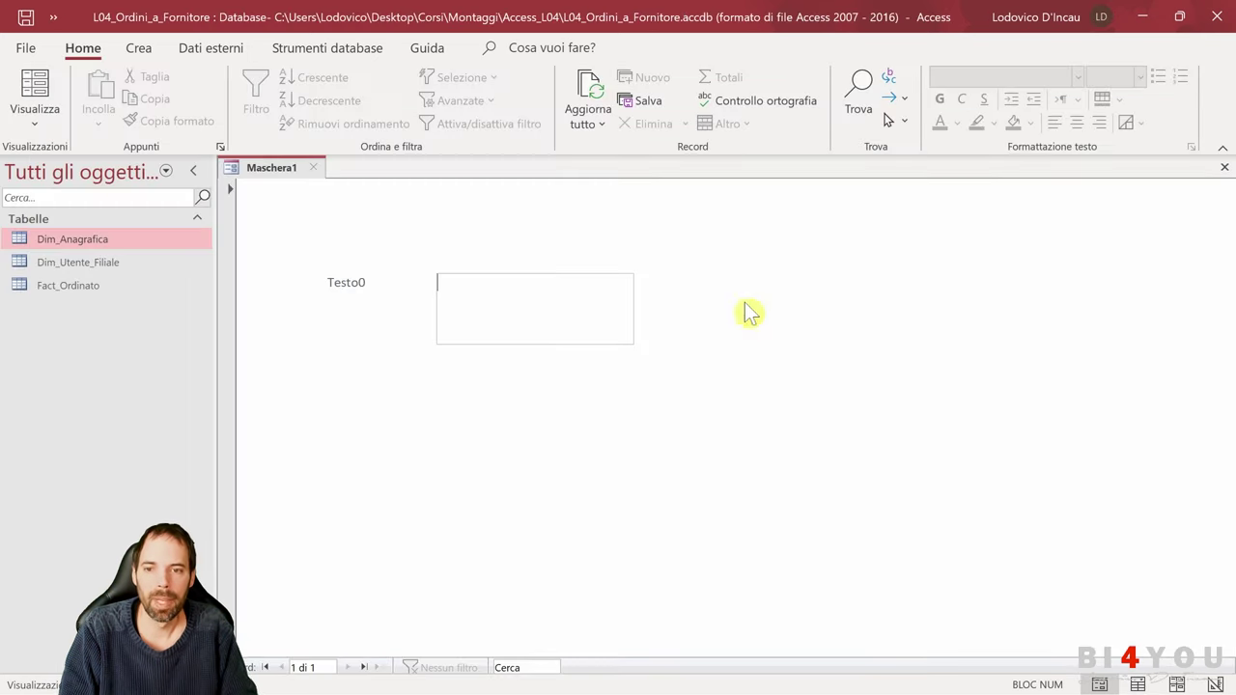
{"action": "left_click", "coordinate": [24, 116]}
{"action": "left_click", "coordinate": [83, 298]}
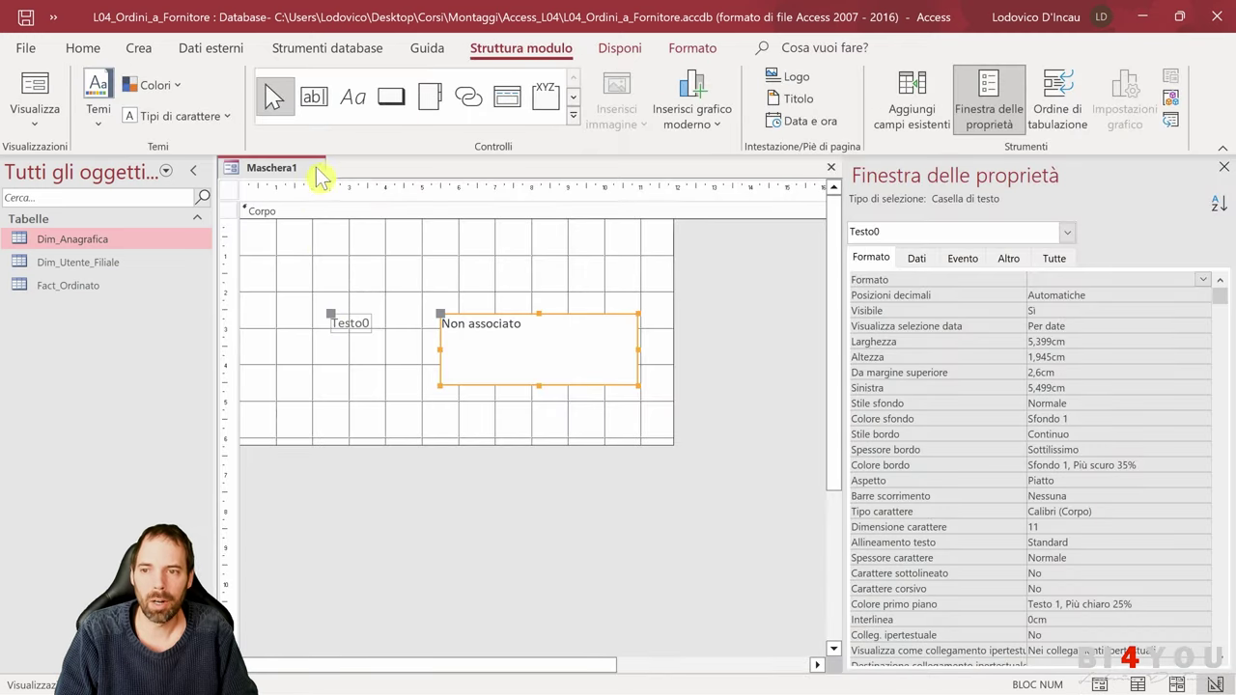
{"action": "left_click", "coordinate": [313, 168]}
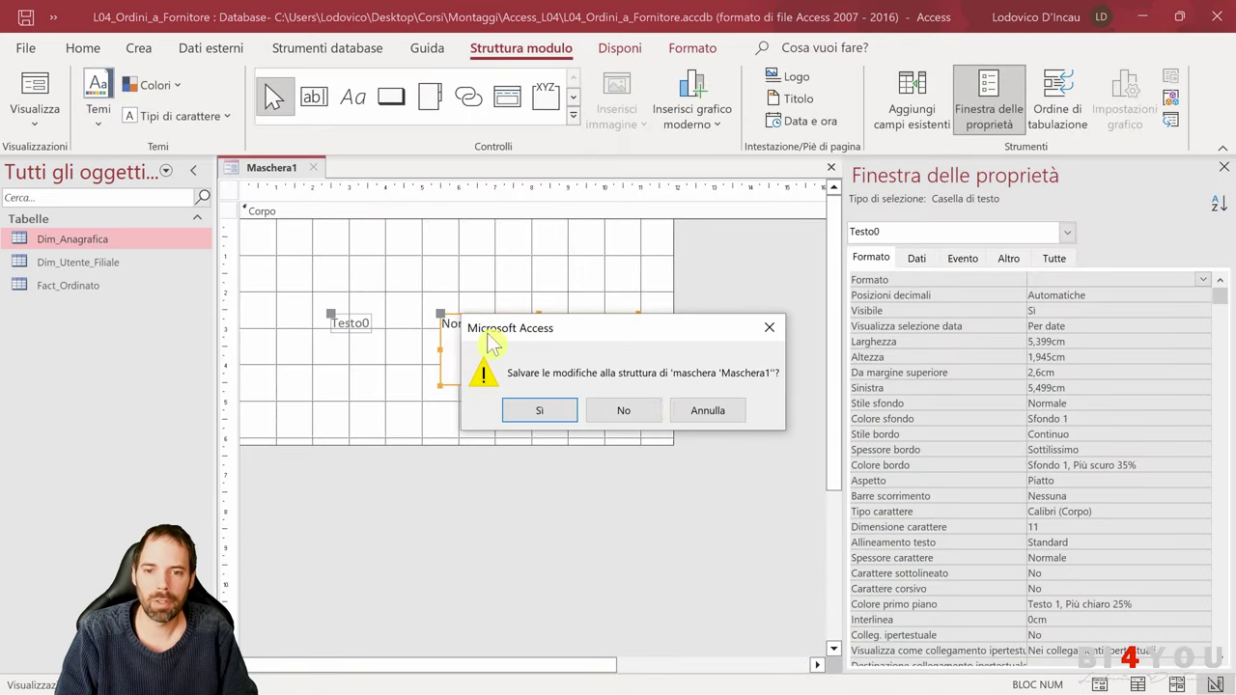
{"action": "left_click", "coordinate": [624, 411]}
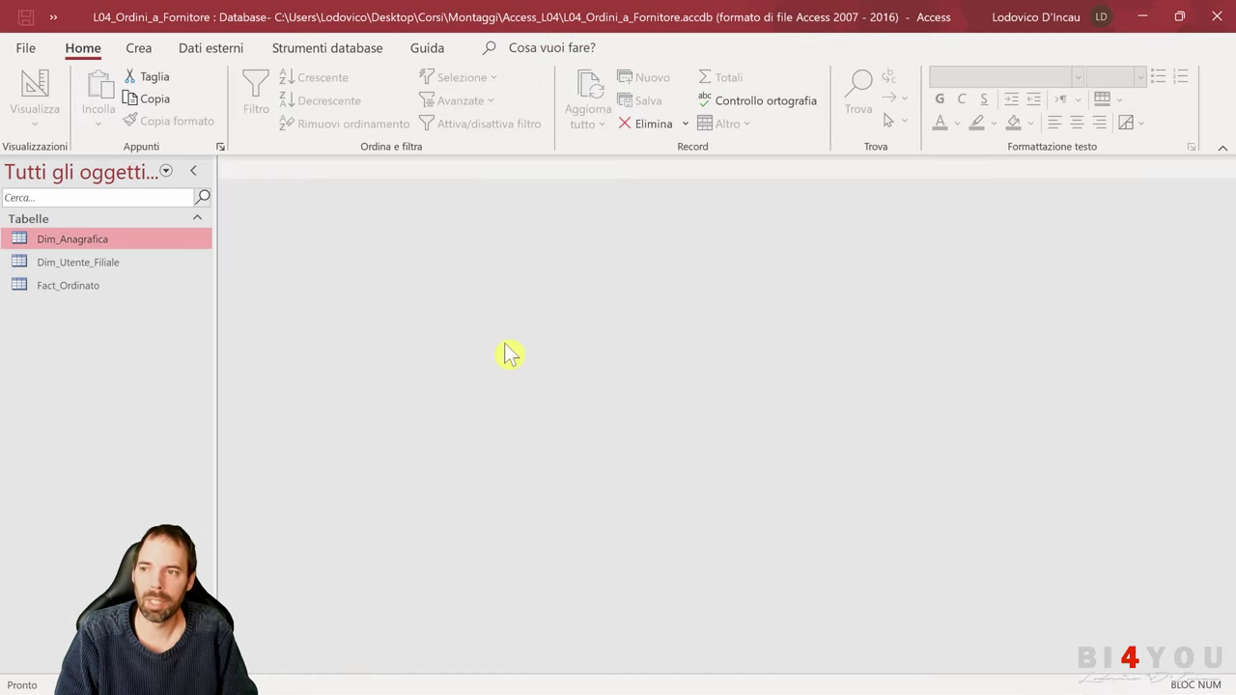
- Set the current database's document window option to Finestre sovrapposte and acknowledge the reopen notice
{"action": "left_click", "coordinate": [38, 60]}
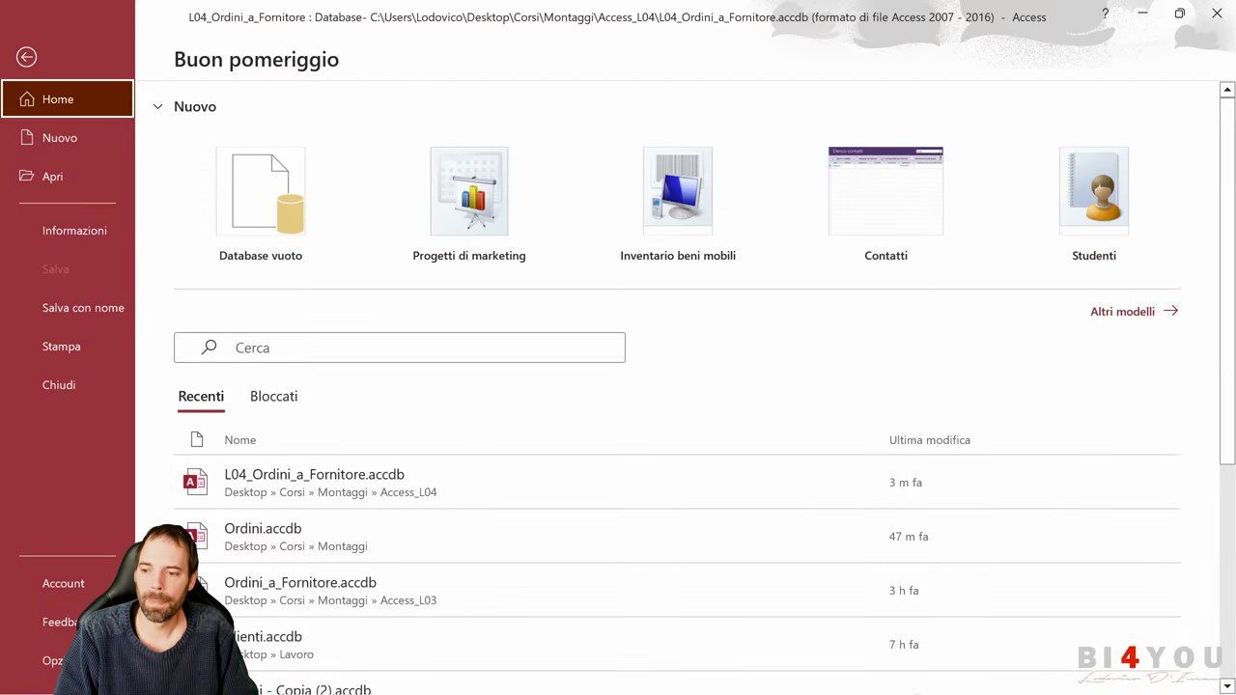
{"action": "left_click", "coordinate": [39, 662]}
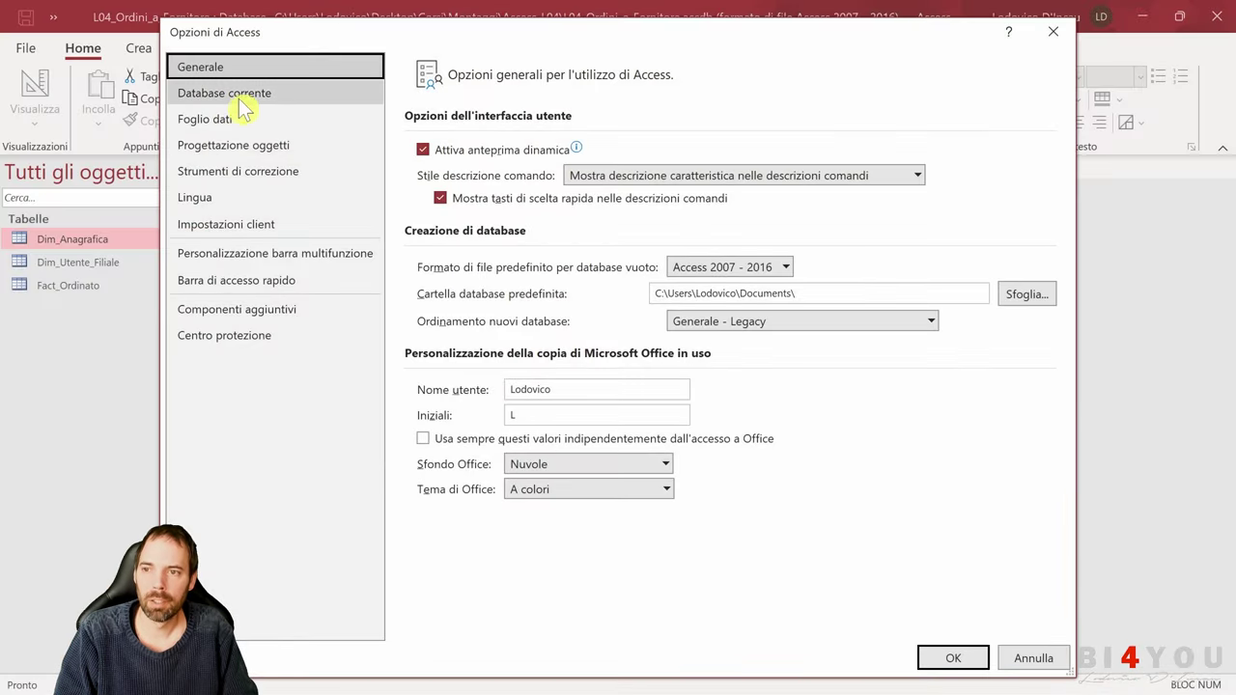
{"action": "left_click", "coordinate": [241, 97]}
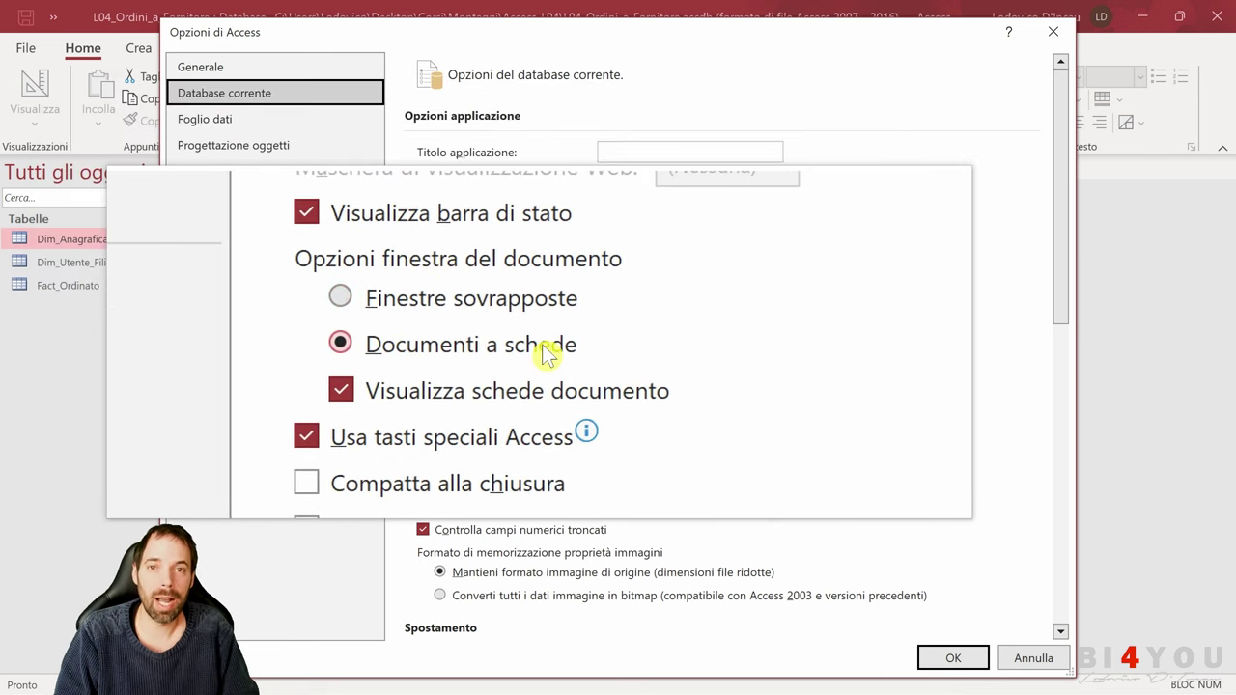
{"action": "left_click", "coordinate": [509, 329]}
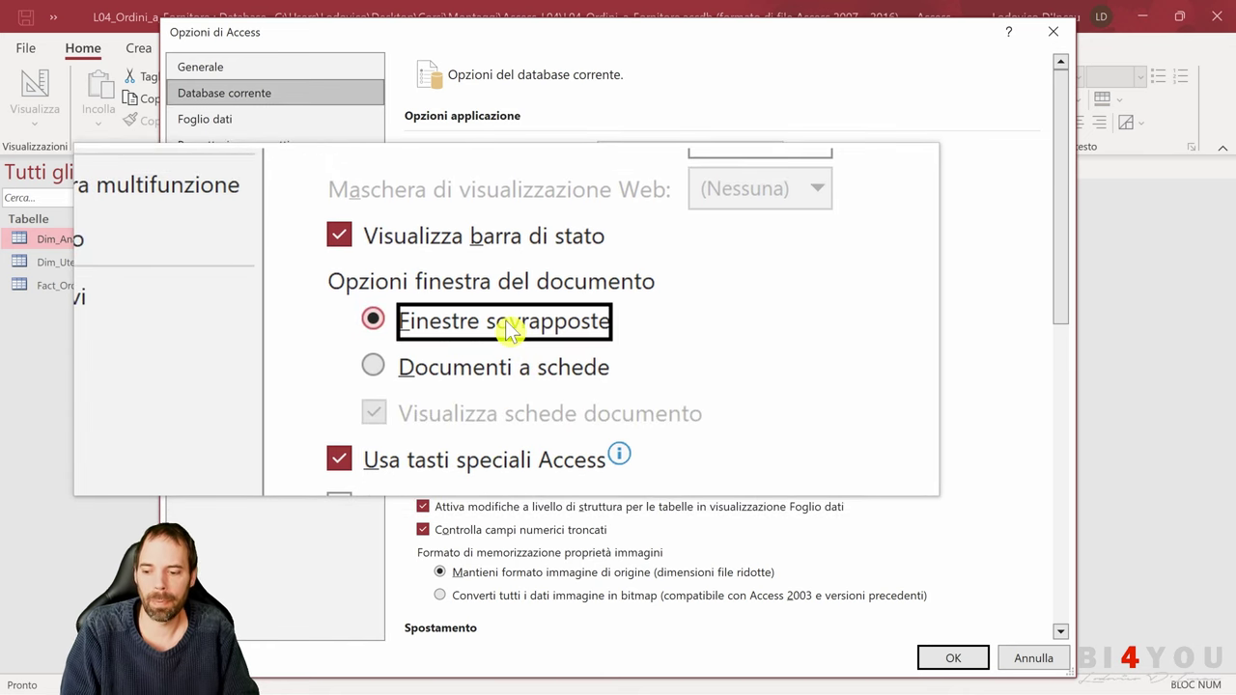
{"action": "key", "text": "alt+Tab"}
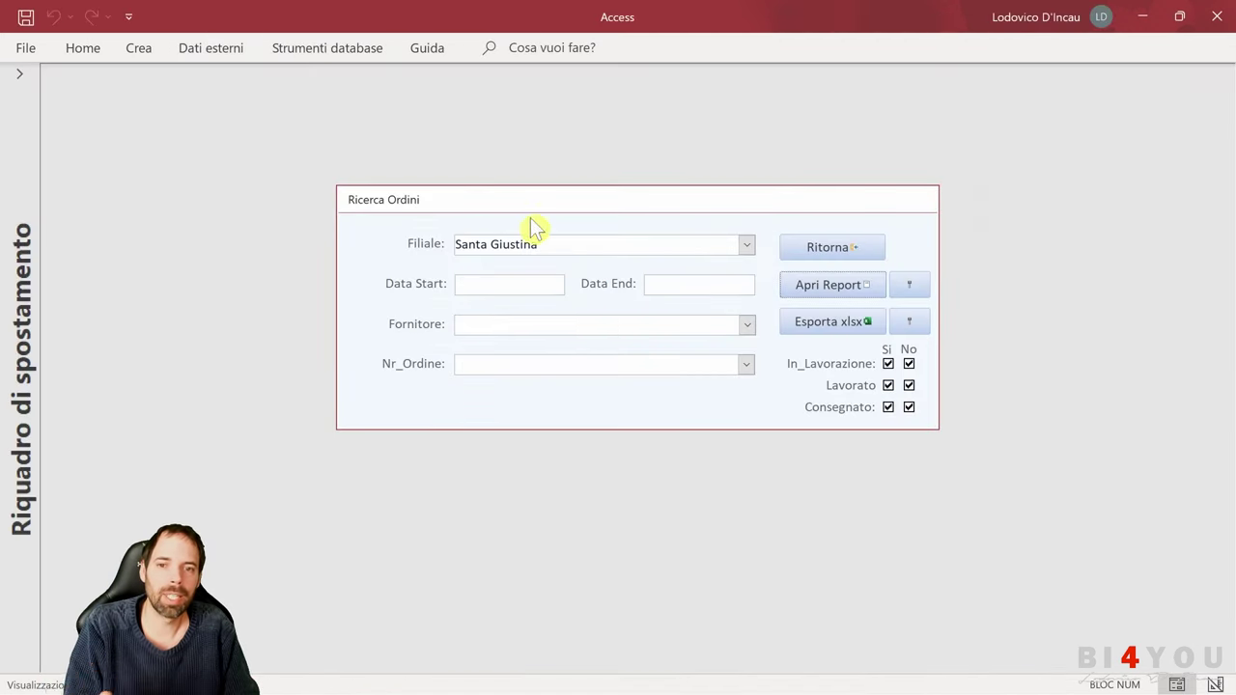
{"action": "key", "text": "alt+Tab"}
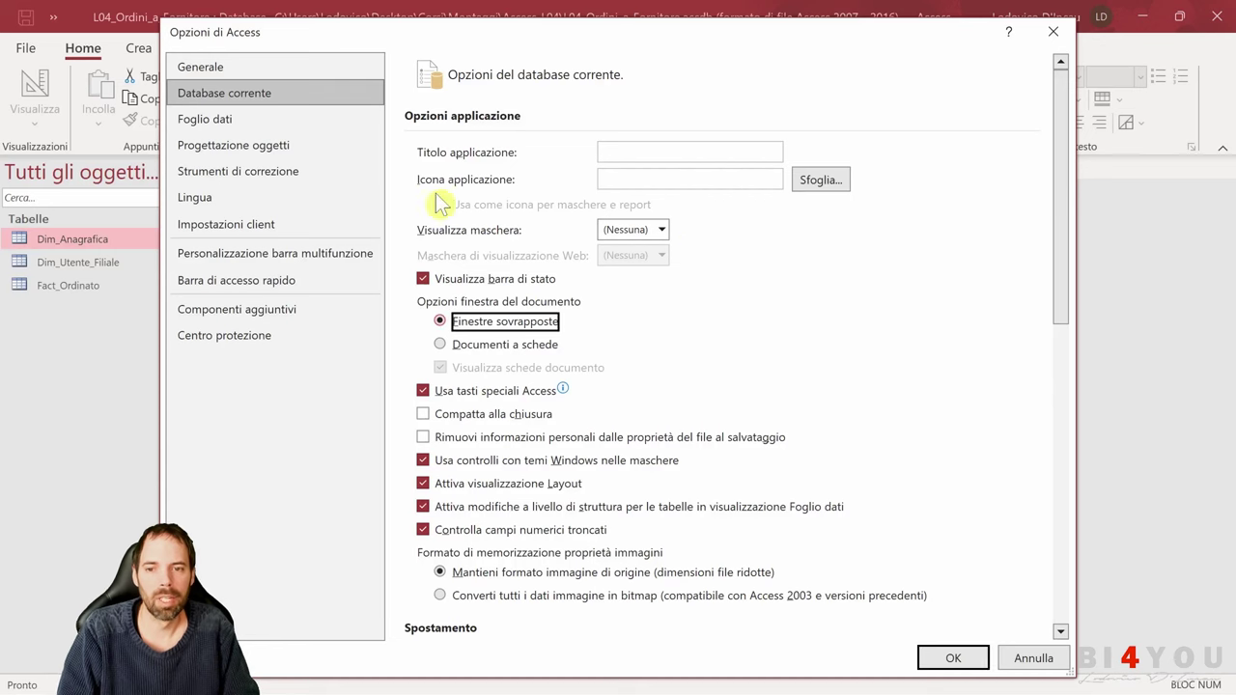
{"action": "left_click", "coordinate": [953, 658]}
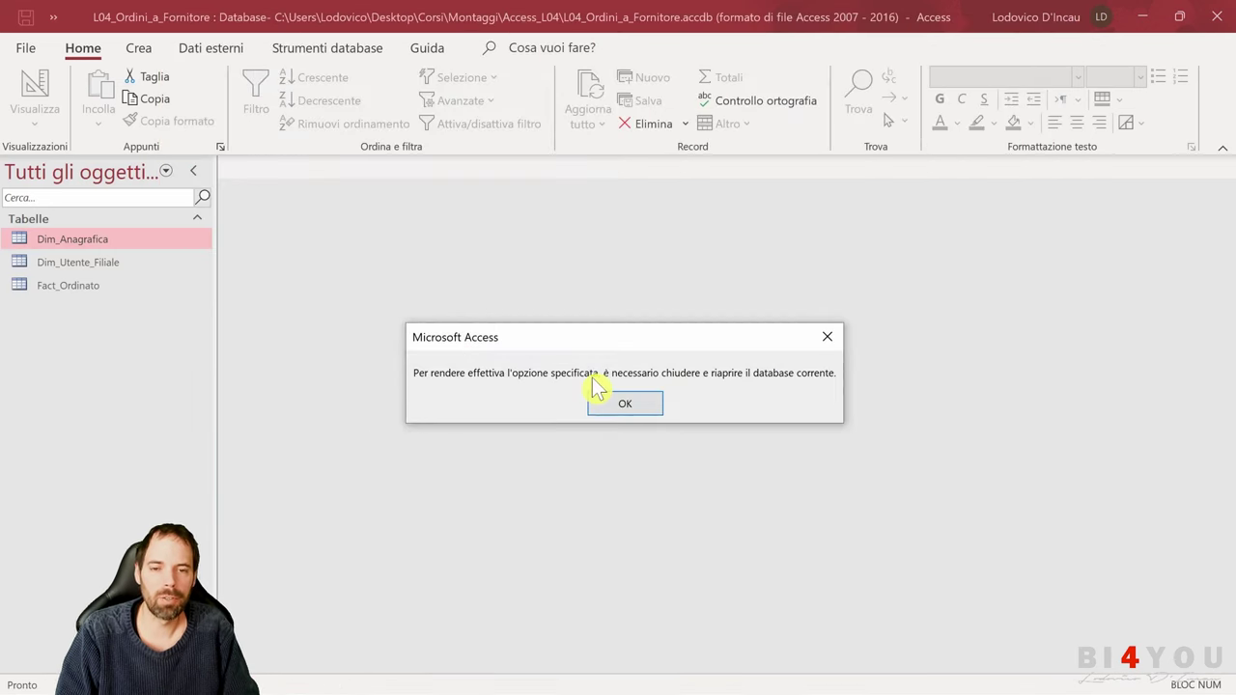
{"action": "left_click", "coordinate": [623, 404]}
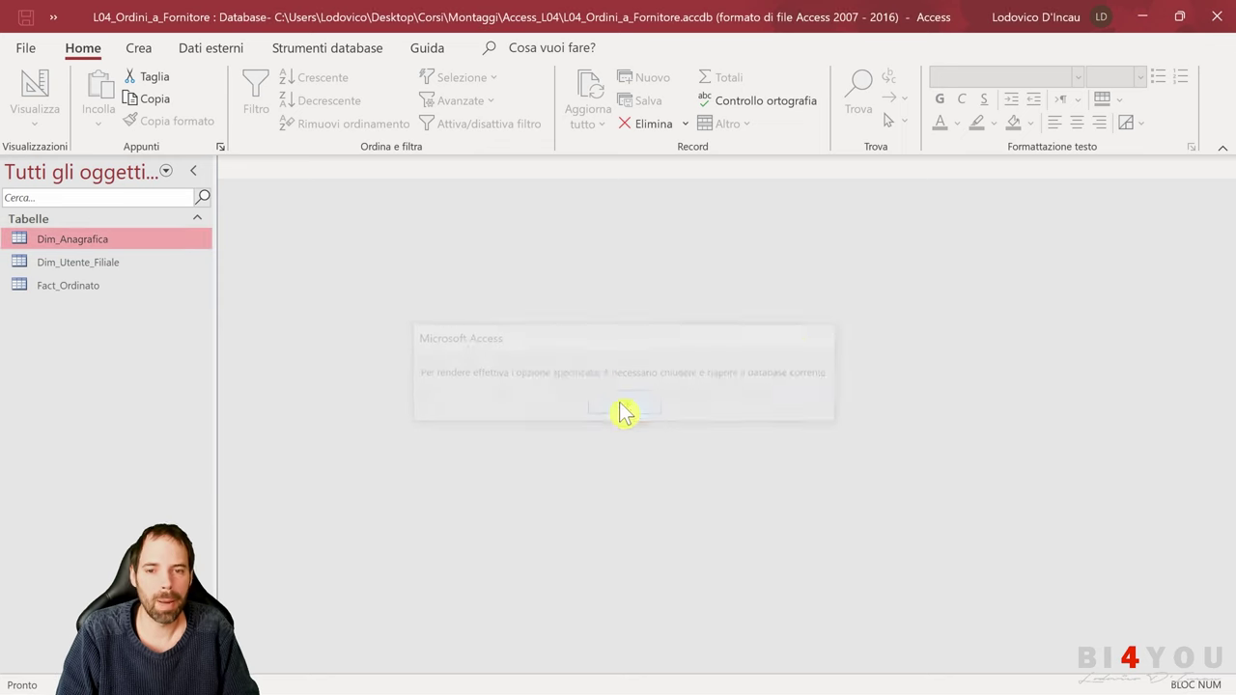
- Restart Access, then open, drag and close Dim_Anagrafica to confirm it floats as a separate window
{"action": "left_click", "coordinate": [1207, 17]}
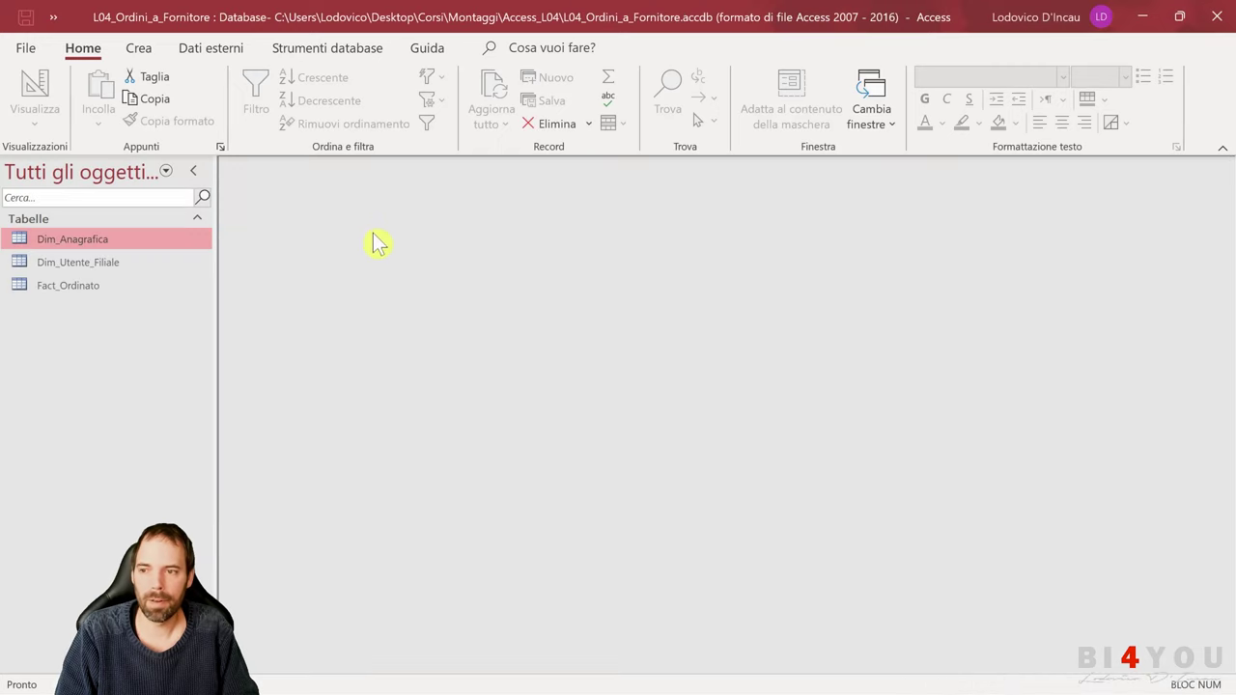
{"action": "double_click", "coordinate": [72, 242]}
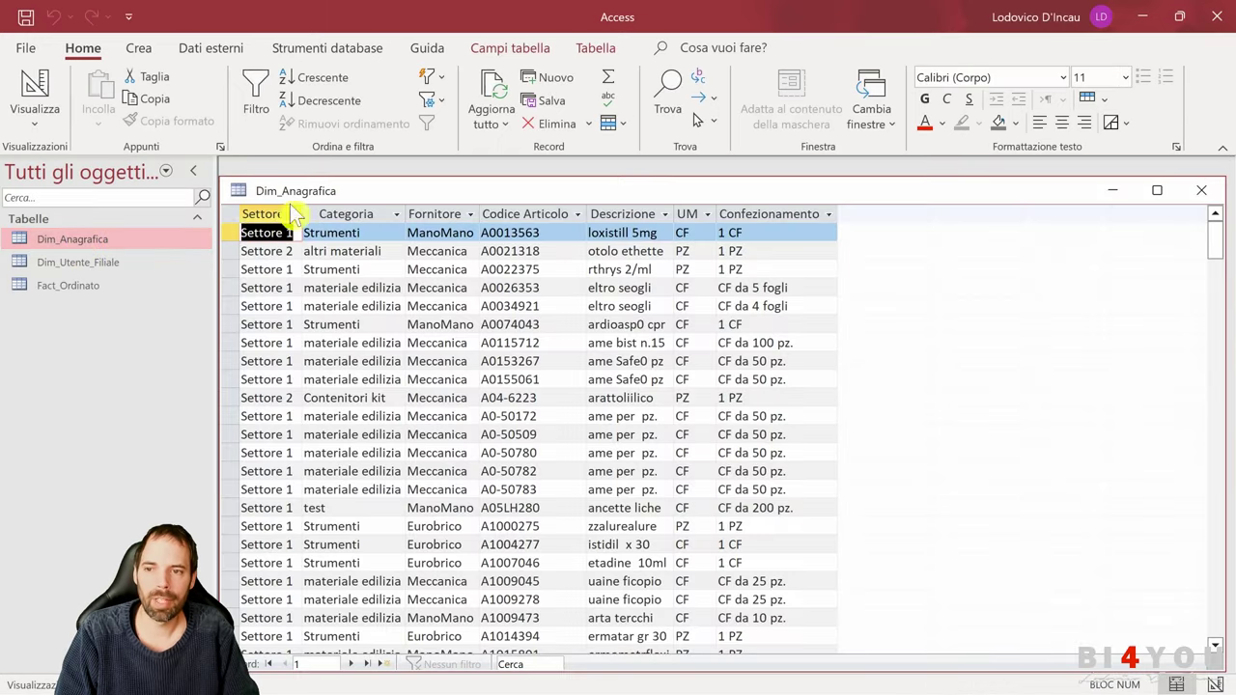
{"action": "left_click_drag", "start_coordinate": [866, 195], "coordinate": [710, 195]}
{"action": "left_click", "coordinate": [1043, 191]}
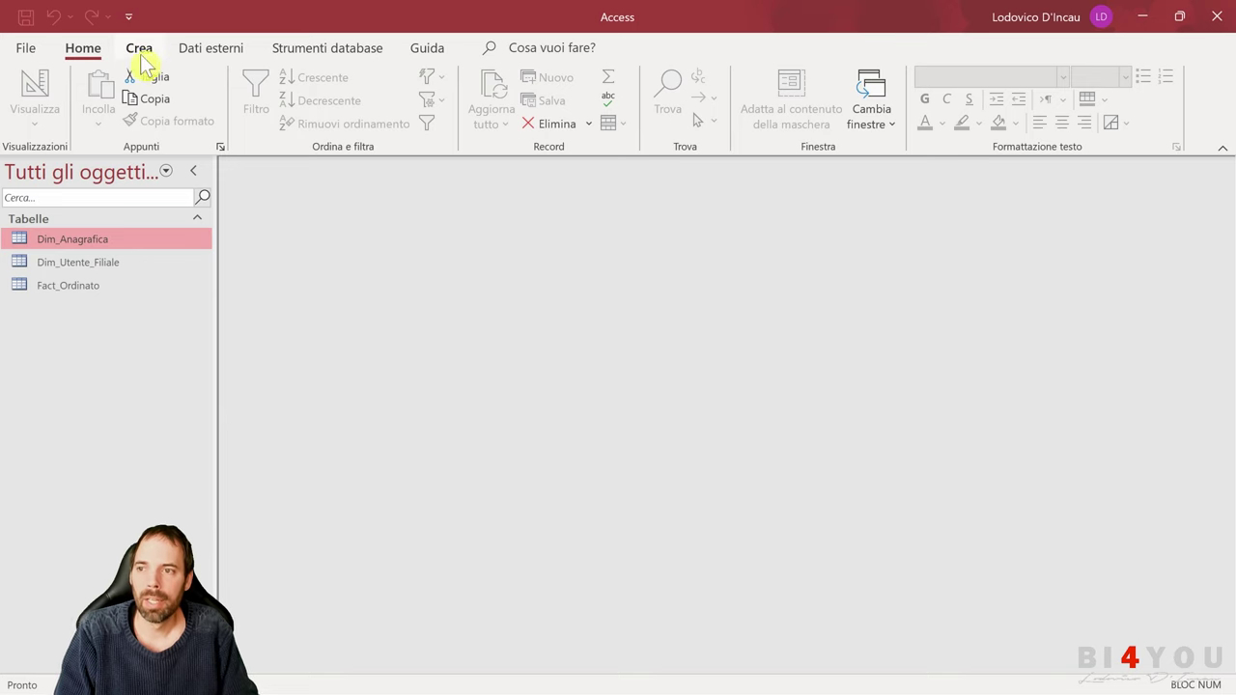
- Create a new blank form Maschera1 in design view, in its own window
{"action": "left_click", "coordinate": [138, 49]}
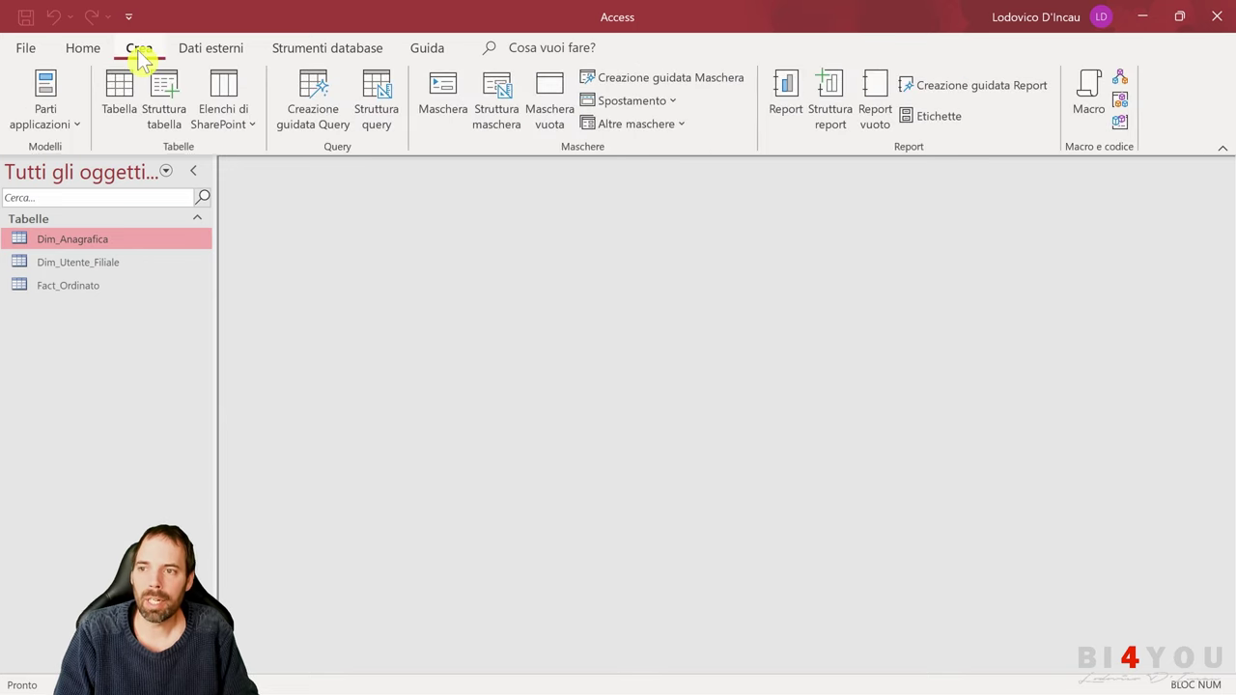
{"action": "left_click", "coordinate": [496, 102]}
{"action": "mouse_move", "coordinate": [488, 195]}
{"action": "left_mouse_down"}
{"action": "mouse_move", "coordinate": [524, 182]}
{"action": "mouse_move", "coordinate": [496, 188]}
{"action": "left_mouse_up"}
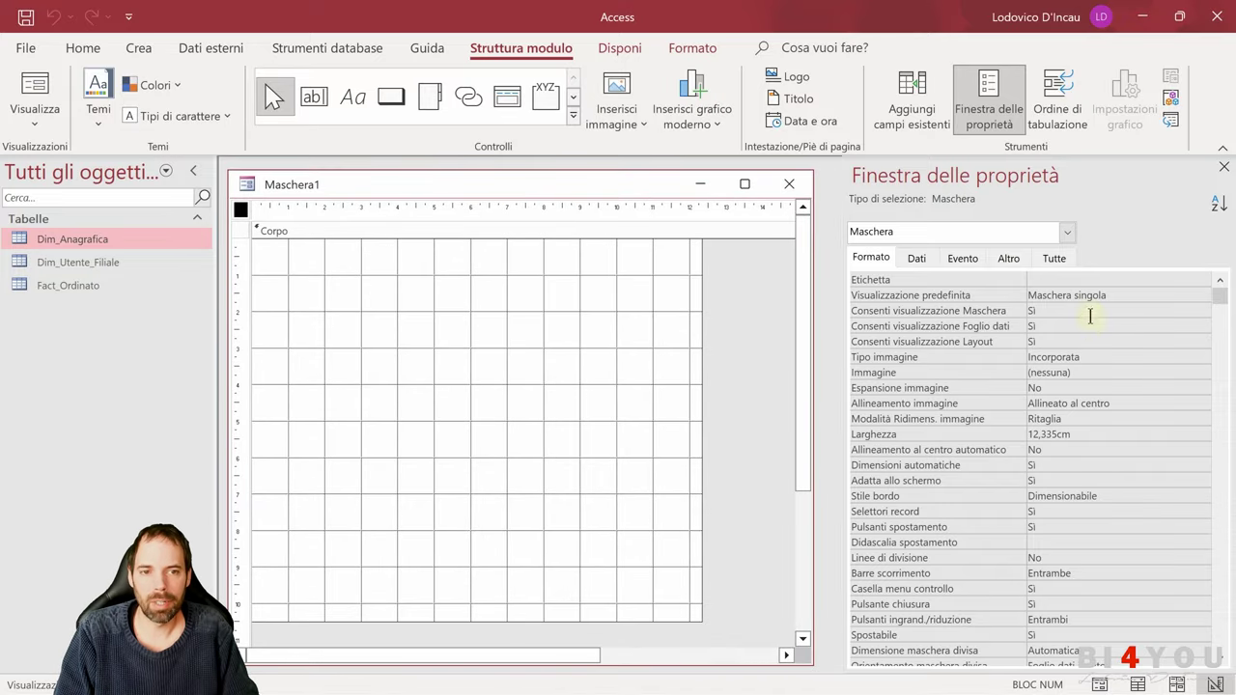
- Show and resize the property sheet, then select the whole form to display its properties
{"action": "left_click", "coordinate": [998, 95]}
{"action": "left_click", "coordinate": [1000, 92]}
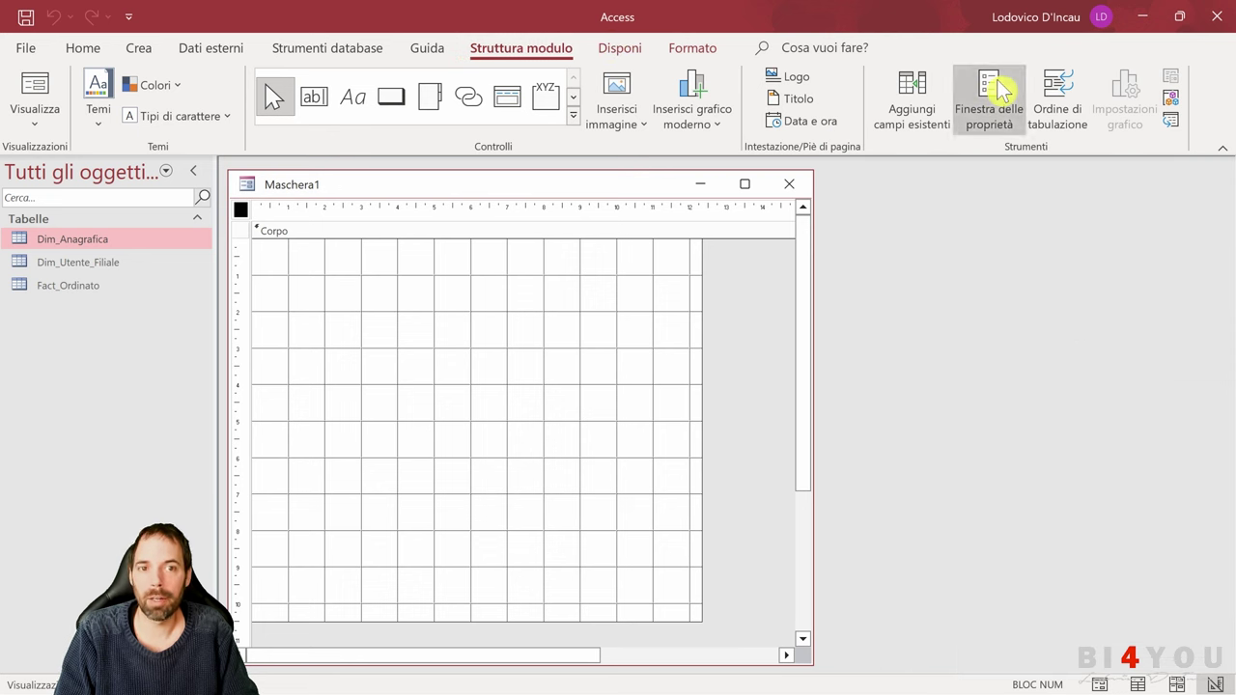
{"action": "mouse_move", "coordinate": [846, 258]}
{"action": "left_mouse_down"}
{"action": "mouse_move", "coordinate": [933, 261]}
{"action": "mouse_move", "coordinate": [863, 262]}
{"action": "left_mouse_up"}
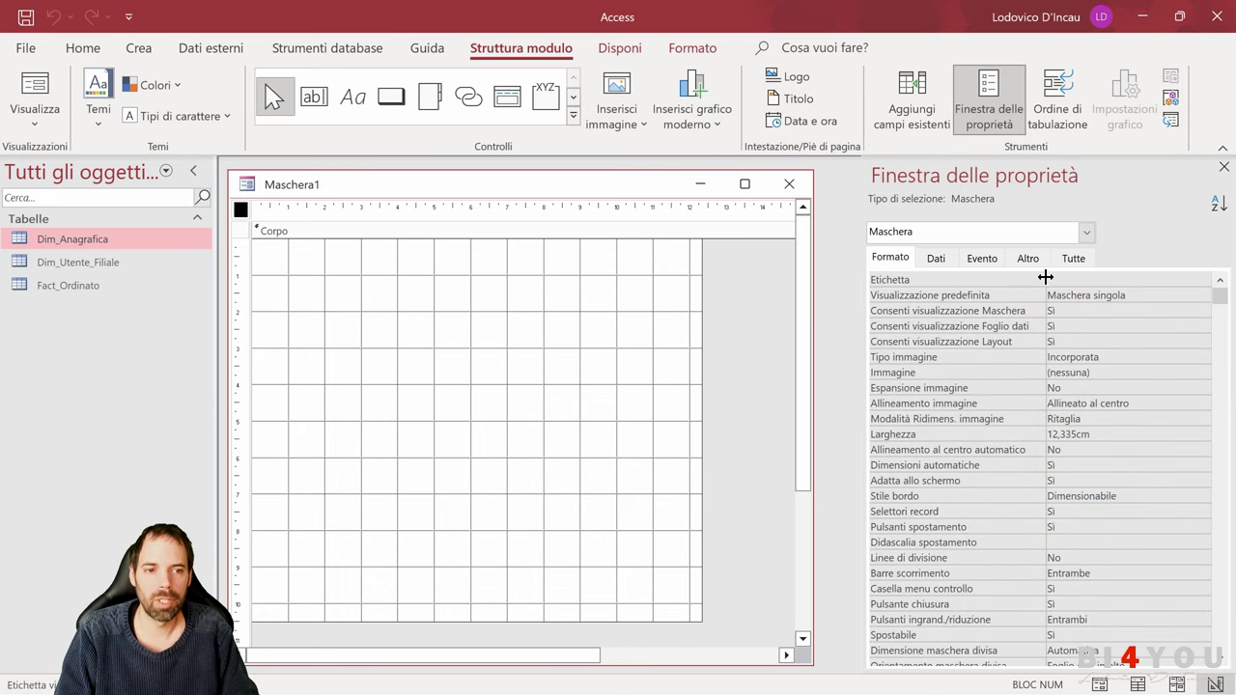
{"action": "mouse_move", "coordinate": [1045, 279]}
{"action": "left_mouse_down"}
{"action": "mouse_move", "coordinate": [1100, 279]}
{"action": "mouse_move", "coordinate": [1041, 280]}
{"action": "left_mouse_up"}
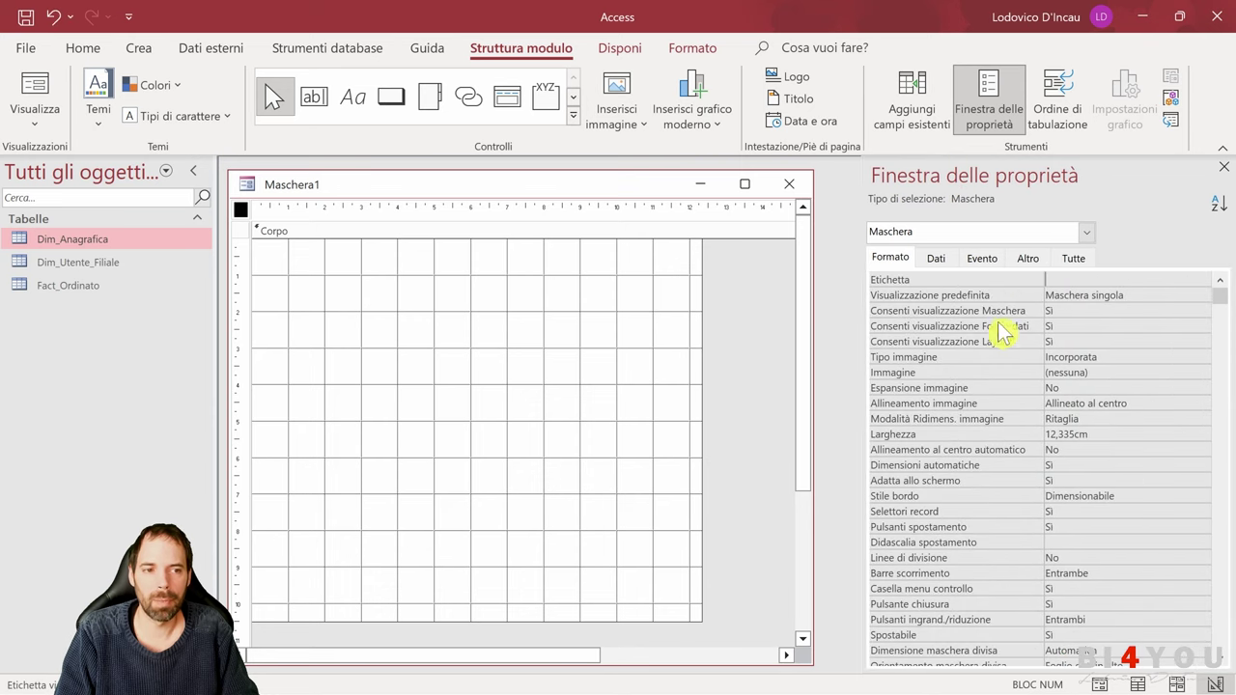
{"action": "left_click", "coordinate": [508, 315]}
{"action": "left_click", "coordinate": [739, 299]}
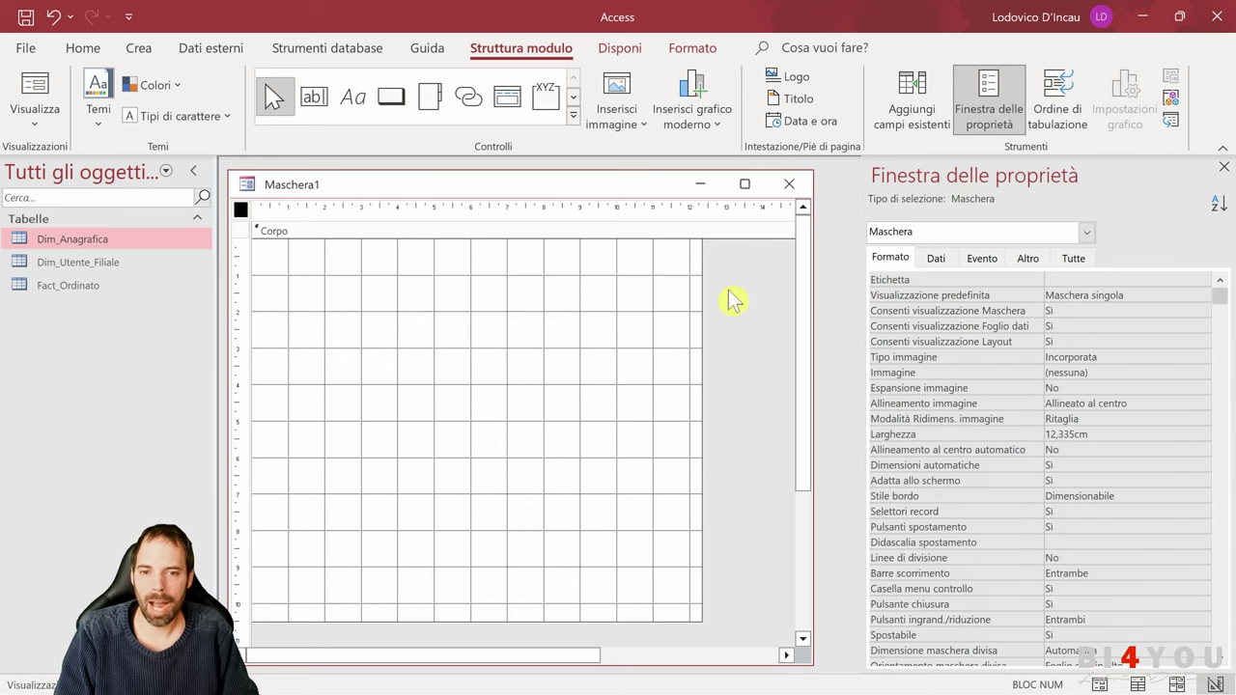
{"action": "left_click", "coordinate": [406, 290]}
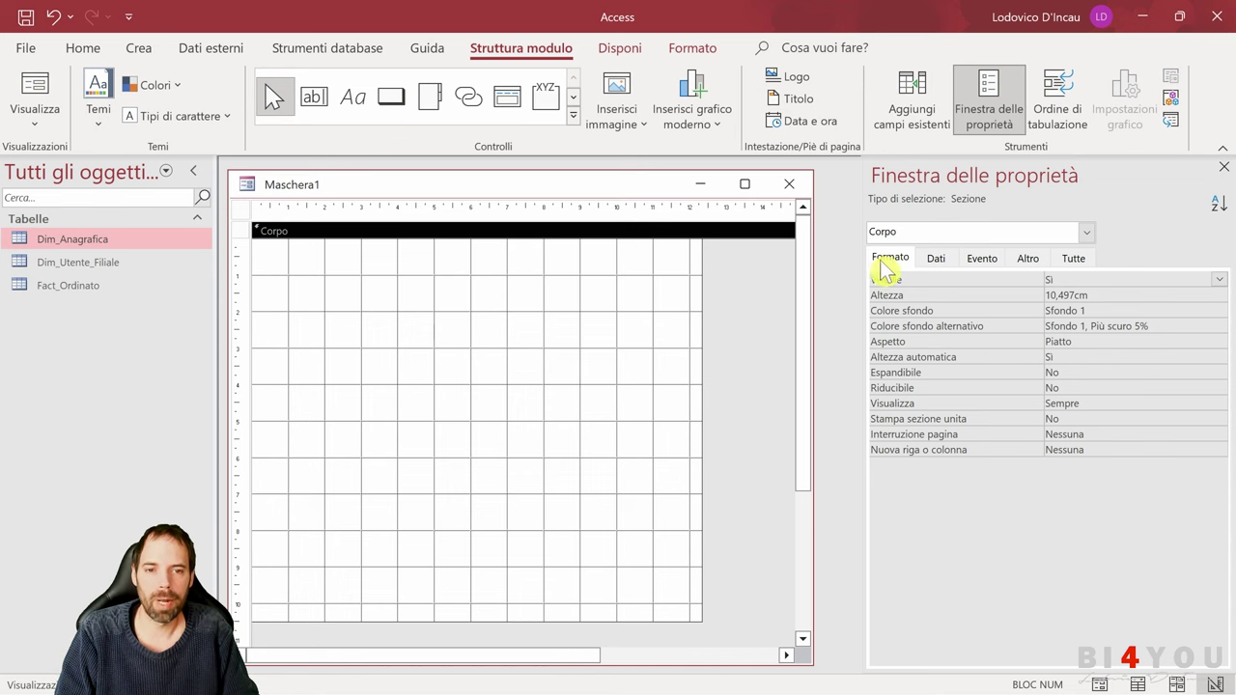
{"action": "left_click", "coordinate": [745, 288]}
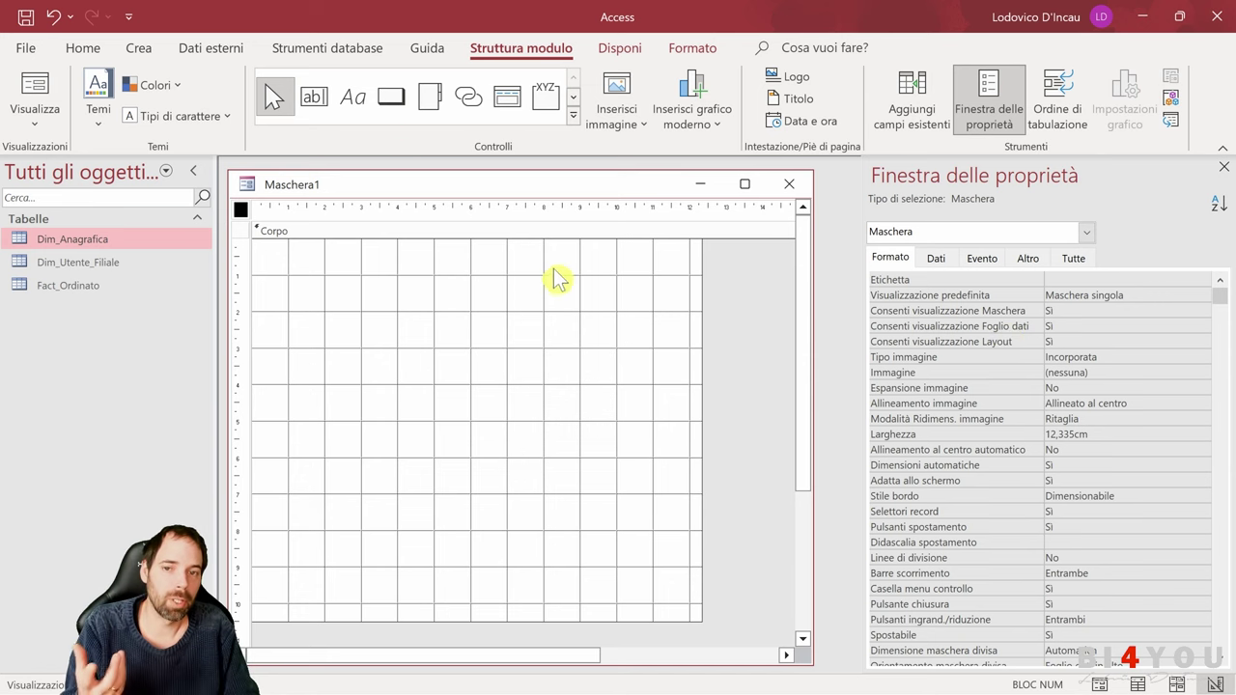
- Draw a test text box Testo0, then delete it and its label, leaving Corpo empty
{"action": "left_click", "coordinate": [314, 97]}
{"action": "left_click_drag", "start_coordinate": [361, 282], "coordinate": [592, 389]}
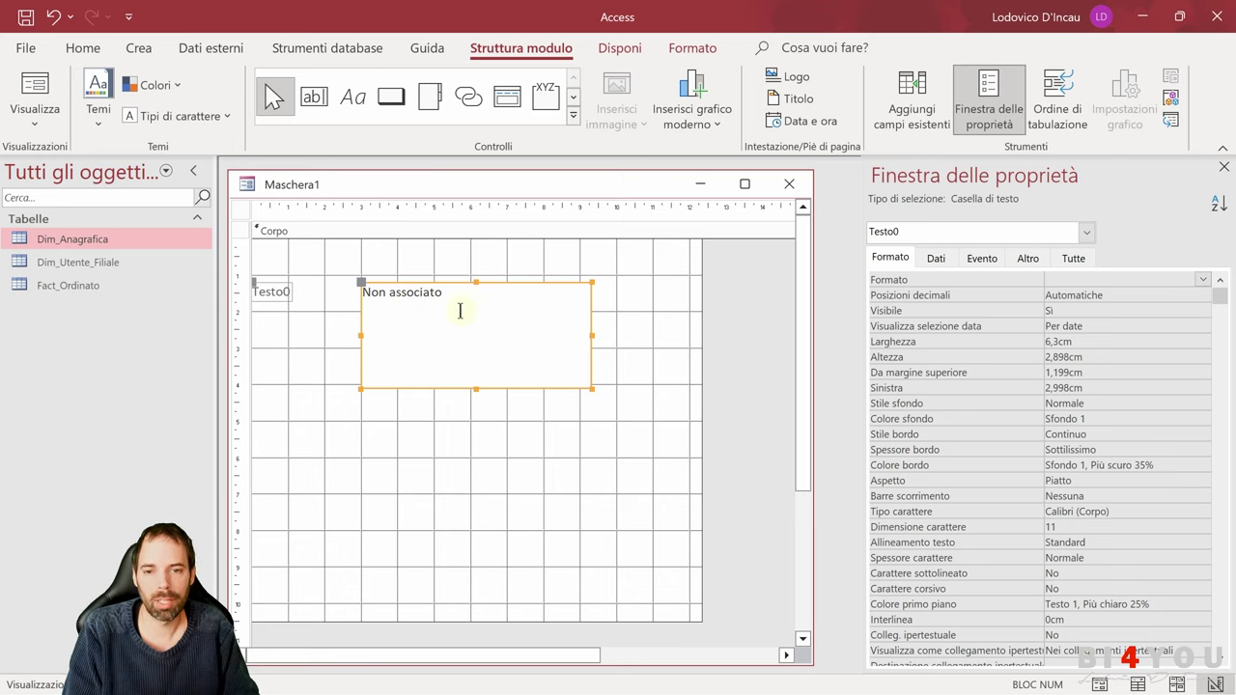
{"action": "left_click", "coordinate": [618, 309]}
{"action": "left_click", "coordinate": [512, 302]}
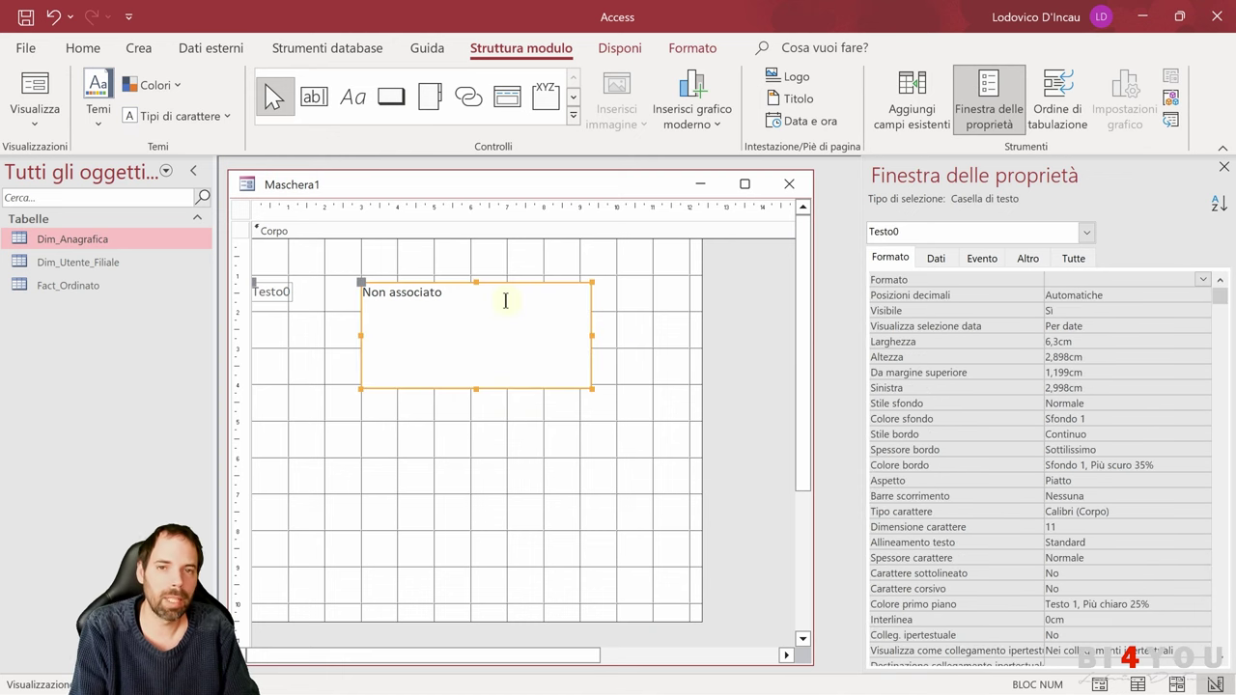
{"action": "key", "text": "Delete"}
{"action": "left_click", "coordinate": [468, 309]}
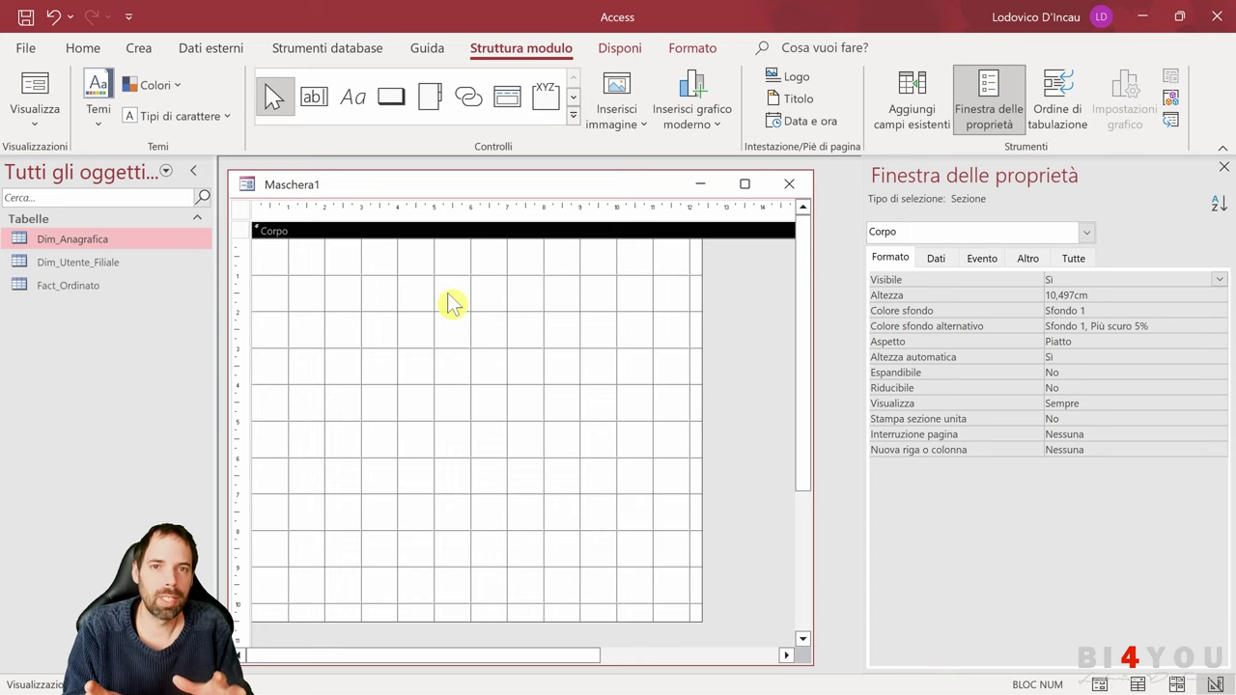
{"action": "key", "text": "alt+Tab"}
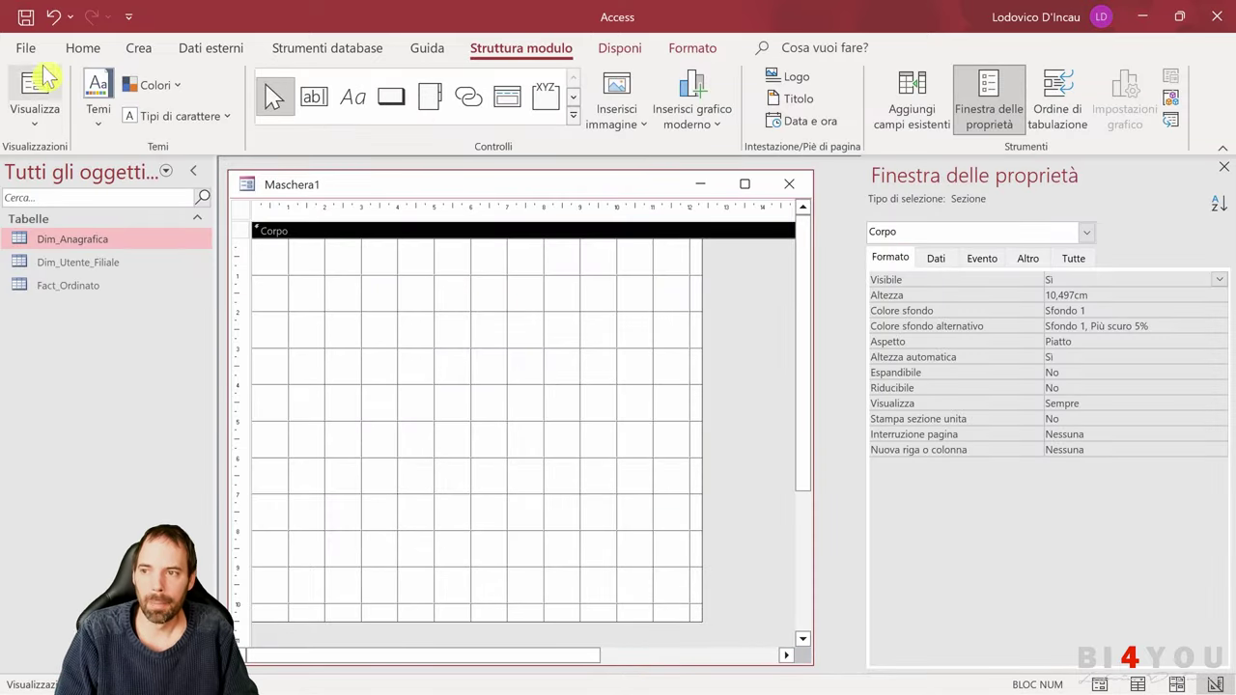
- Preview Maschera1 in form view, nudge its window right, and return to design view
{"action": "left_click", "coordinate": [38, 86]}
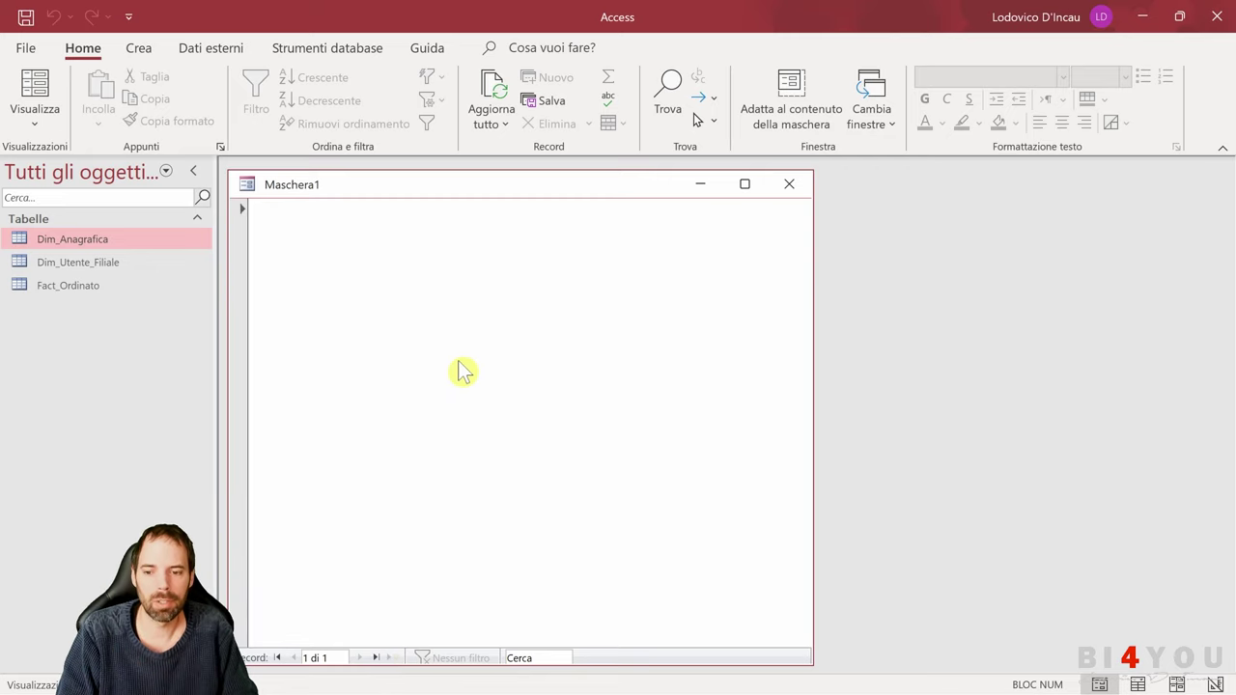
{"action": "left_click_drag", "start_coordinate": [465, 191], "coordinate": [498, 190]}
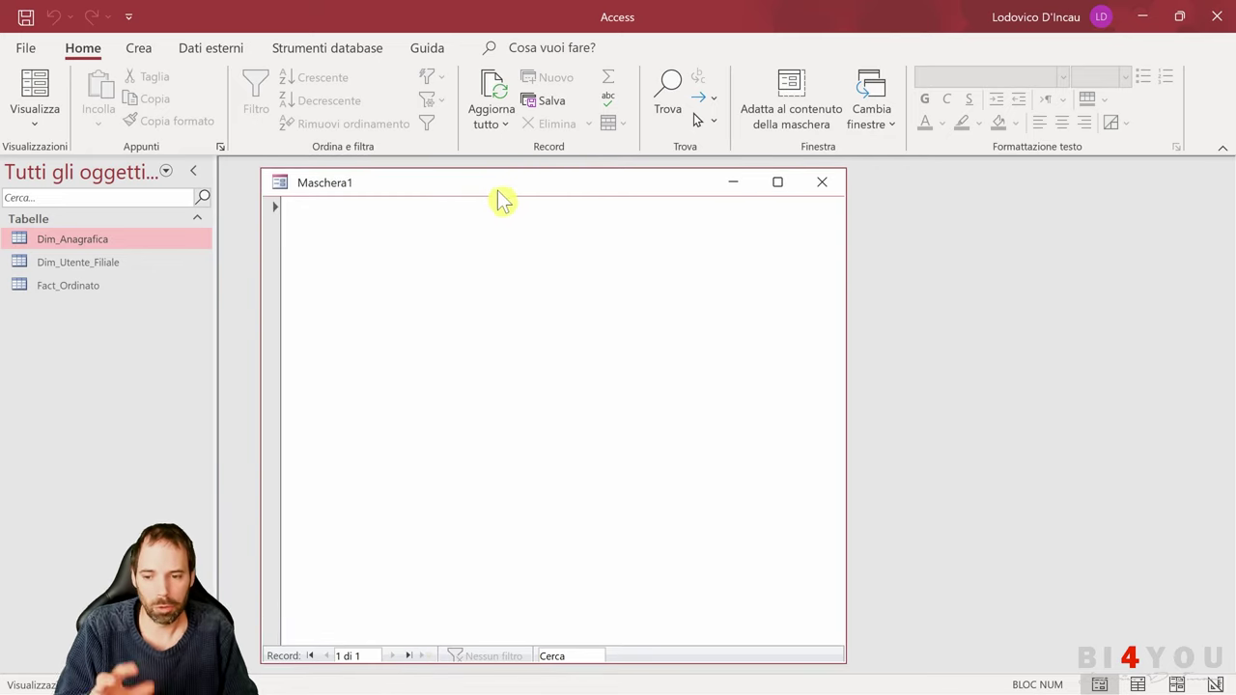
{"action": "left_click", "coordinate": [36, 124]}
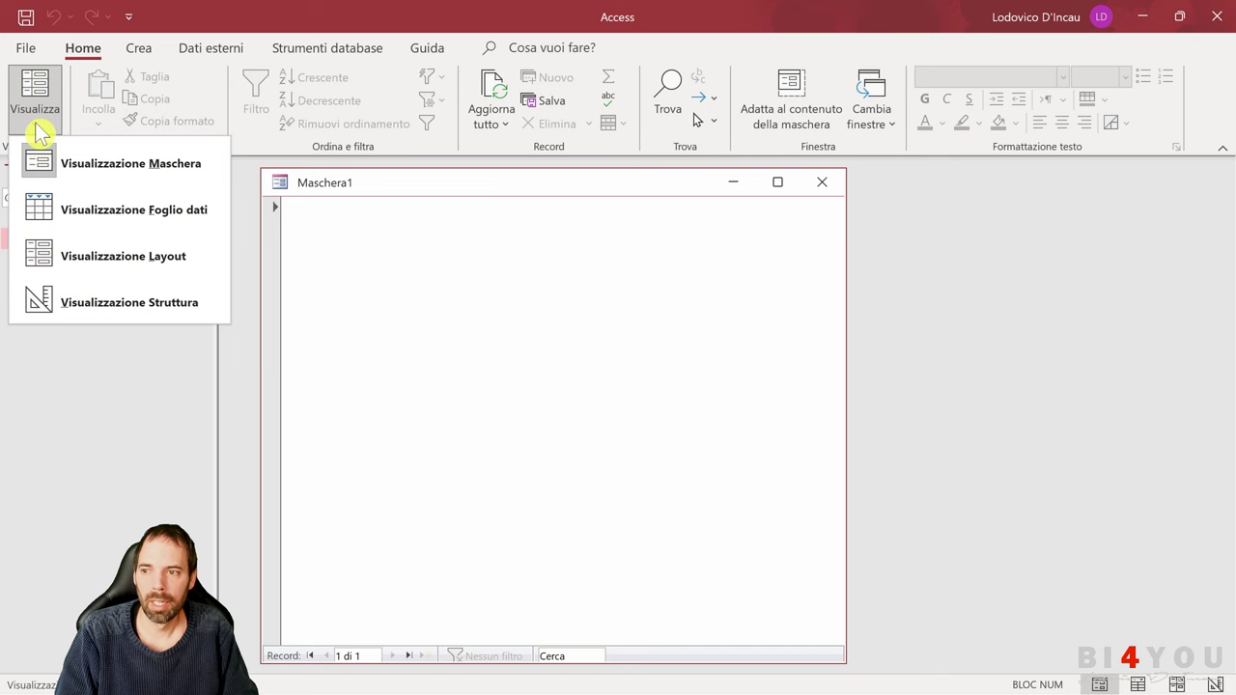
{"action": "left_click", "coordinate": [95, 310]}
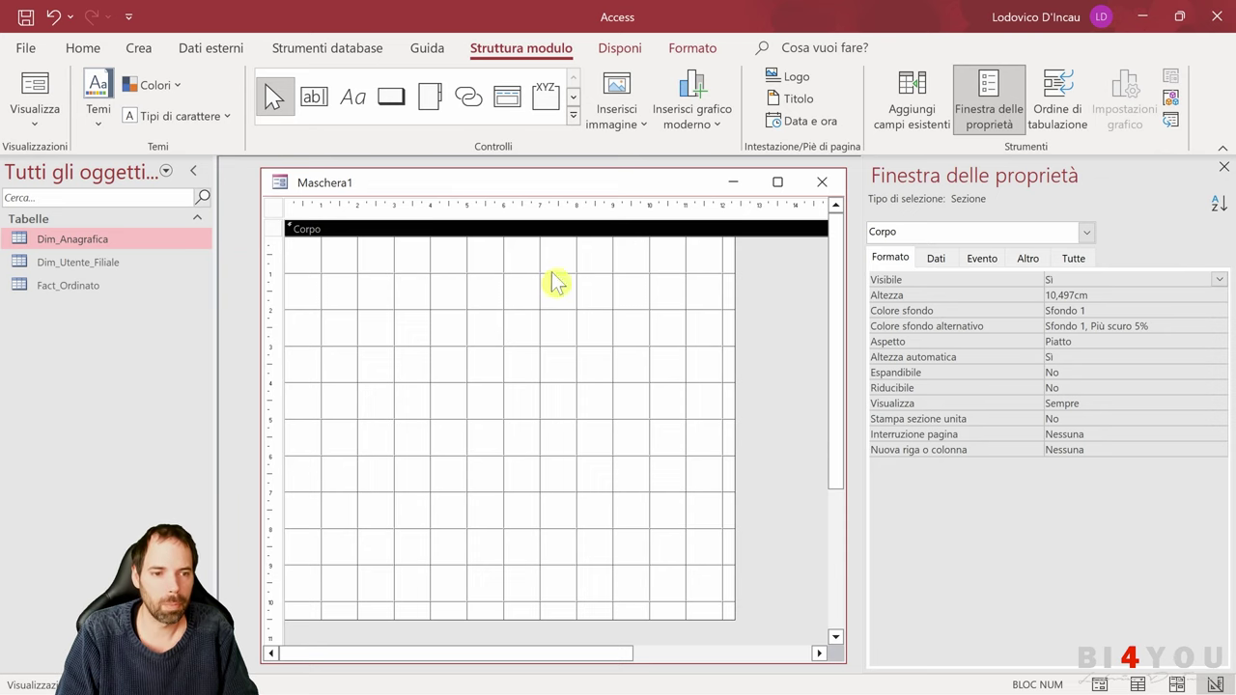
- Set the Corpo section's Colore sfondo to Tema di Access 1 and preview the light-blue form
{"action": "left_click", "coordinate": [1120, 310]}
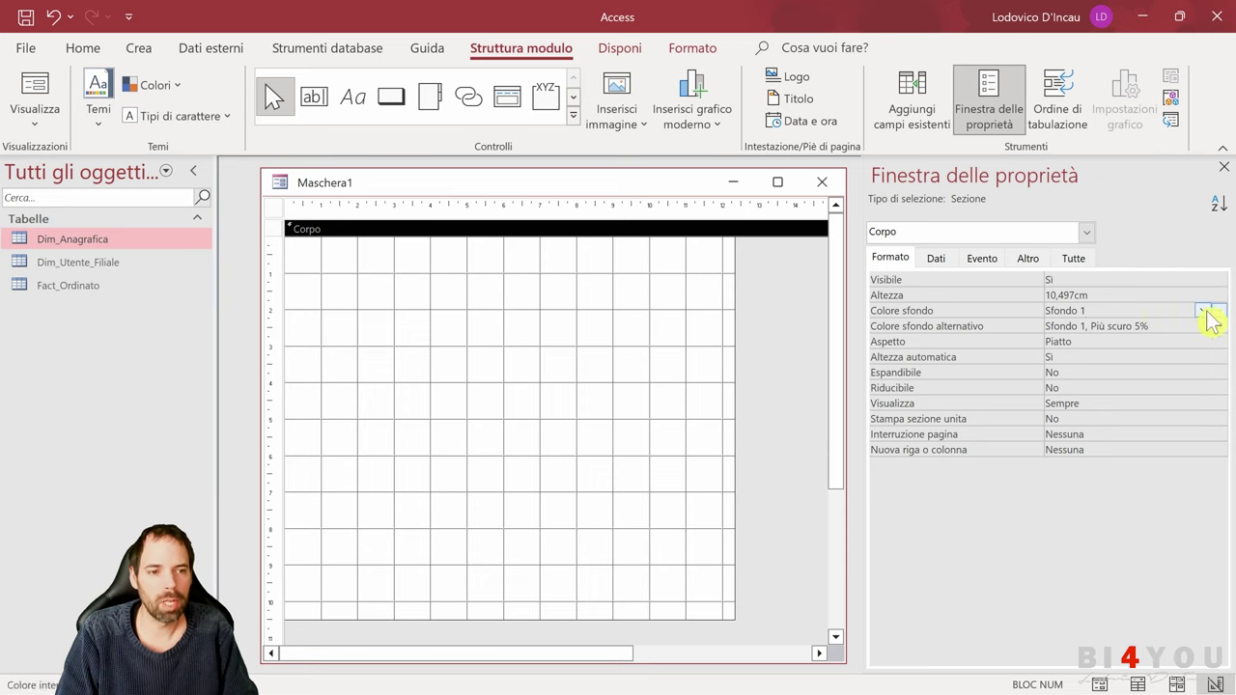
{"action": "left_click", "coordinate": [1202, 310]}
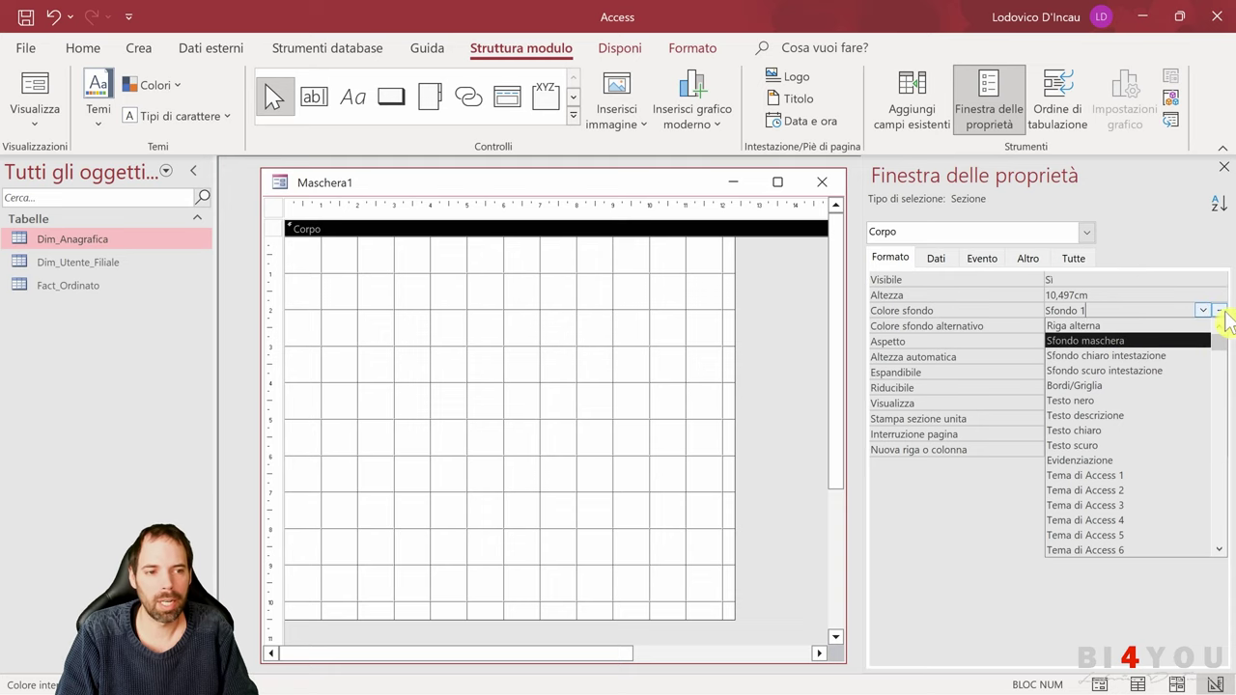
{"action": "left_click", "coordinate": [1101, 475]}
{"action": "left_click", "coordinate": [562, 349]}
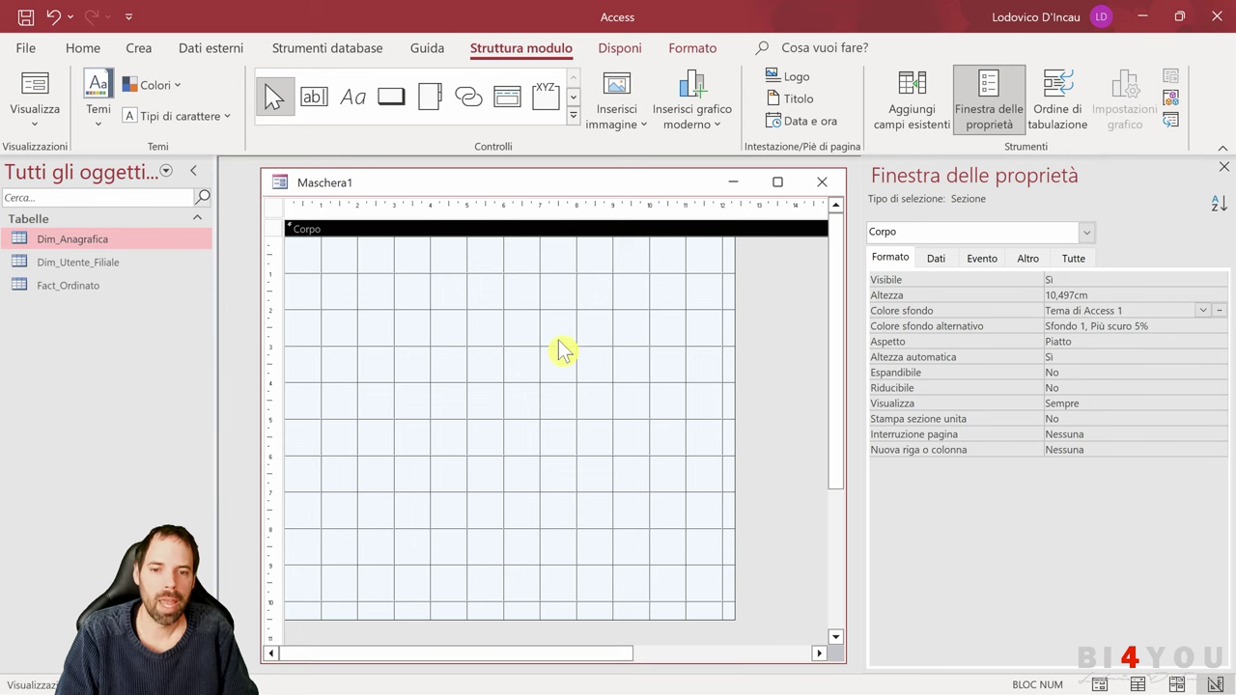
{"action": "left_click", "coordinate": [60, 113]}
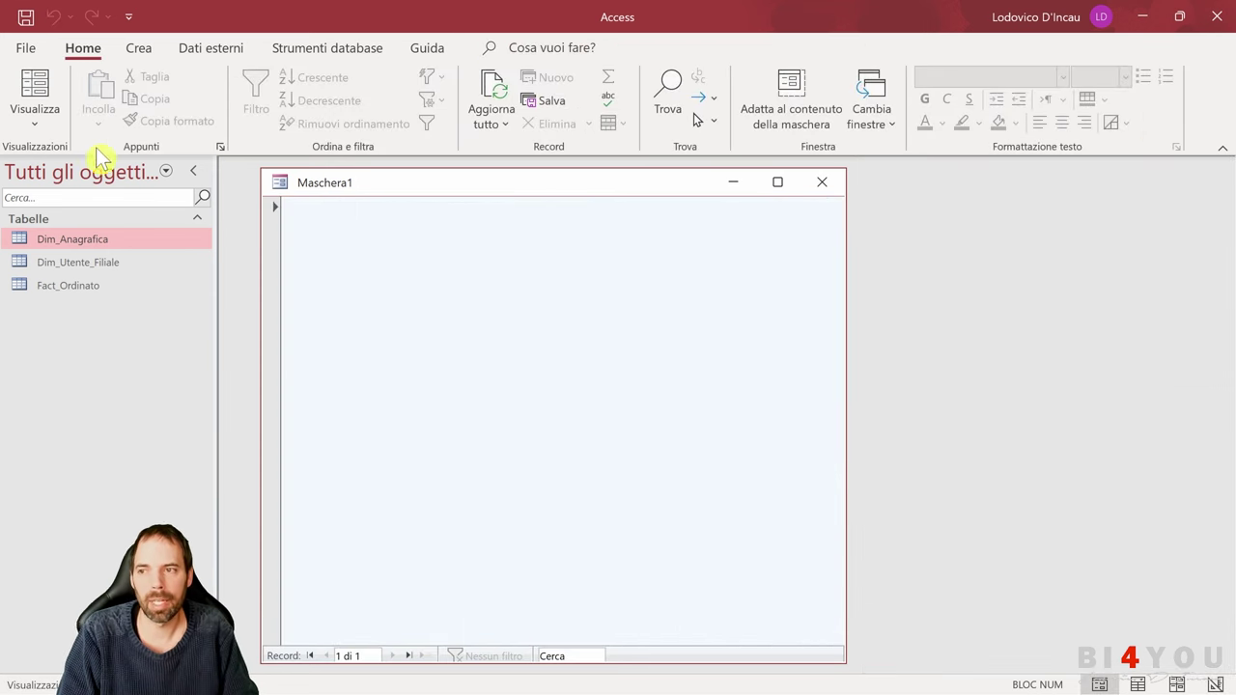
- In design view, set the form's Etichetta caption to 'Inserimento Ordini' and check it in form view
{"action": "left_click", "coordinate": [35, 118]}
{"action": "left_click", "coordinate": [92, 302]}
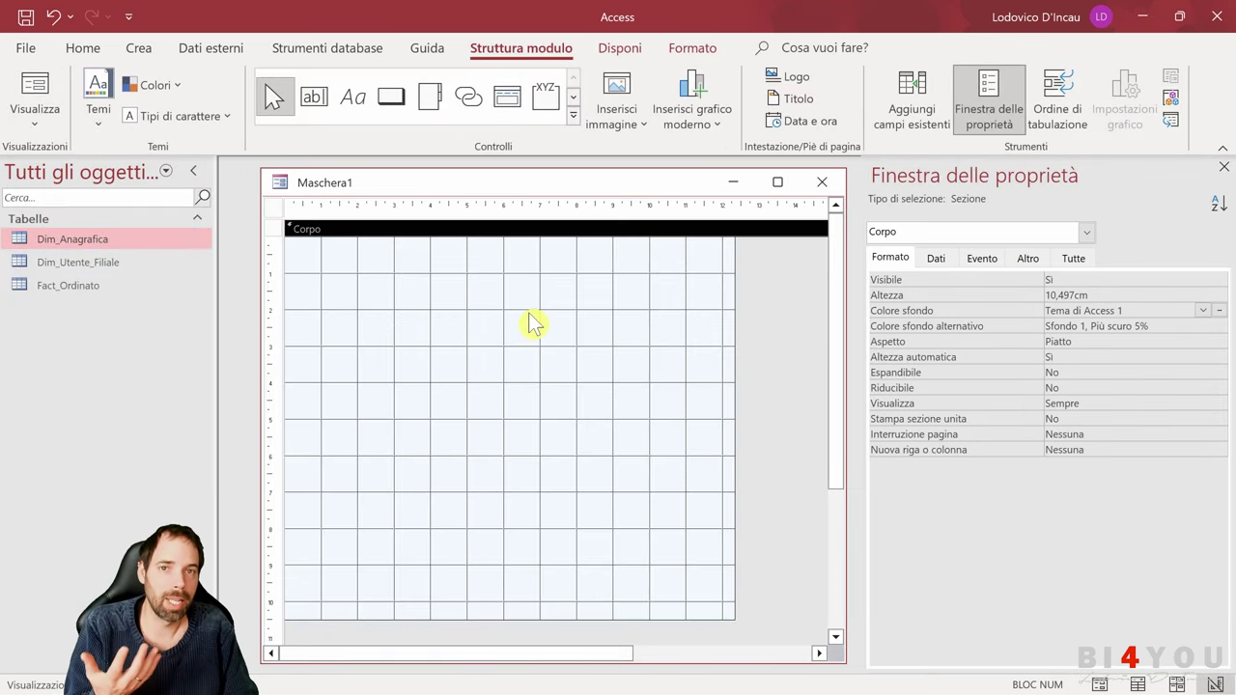
{"action": "left_click", "coordinate": [769, 279]}
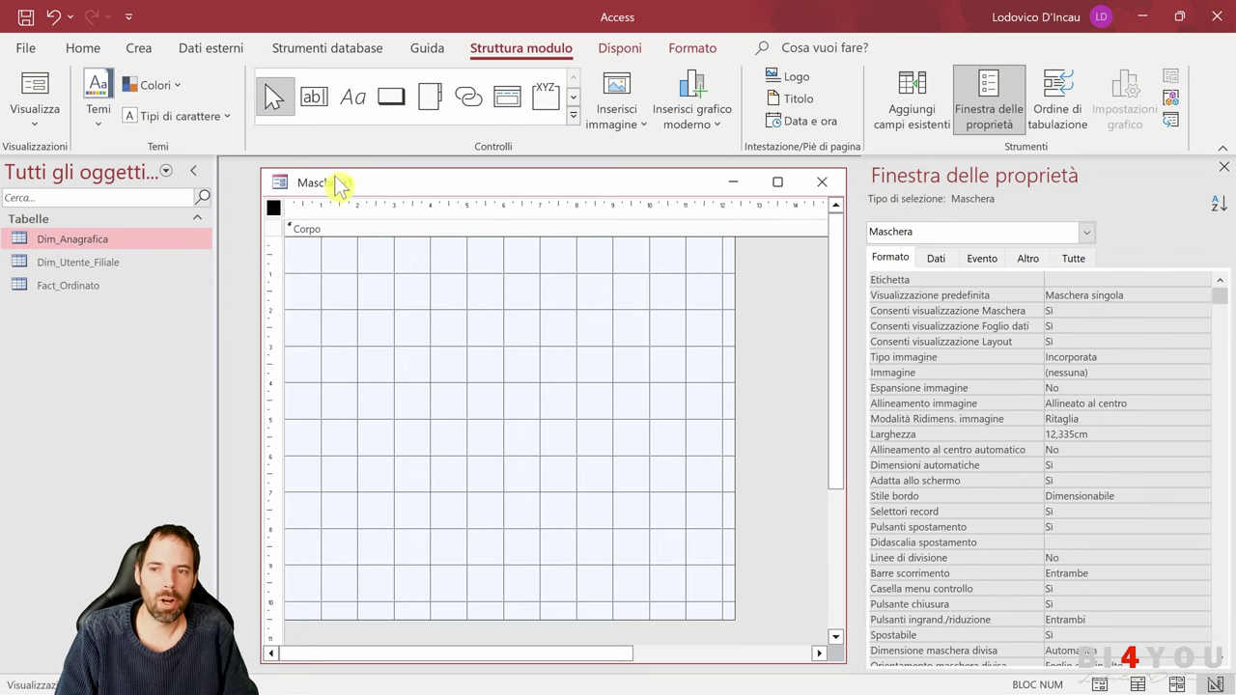
{"action": "left_click", "coordinate": [1061, 279]}
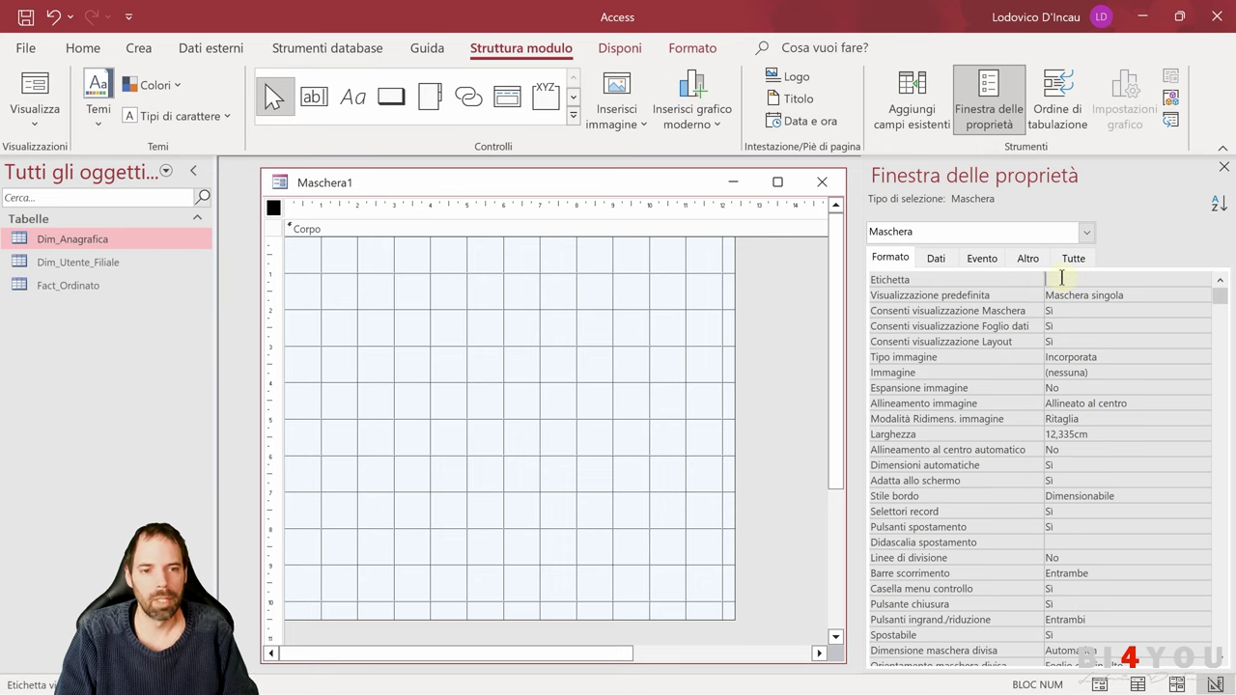
{"action": "type", "text": "Inserimento Or"}
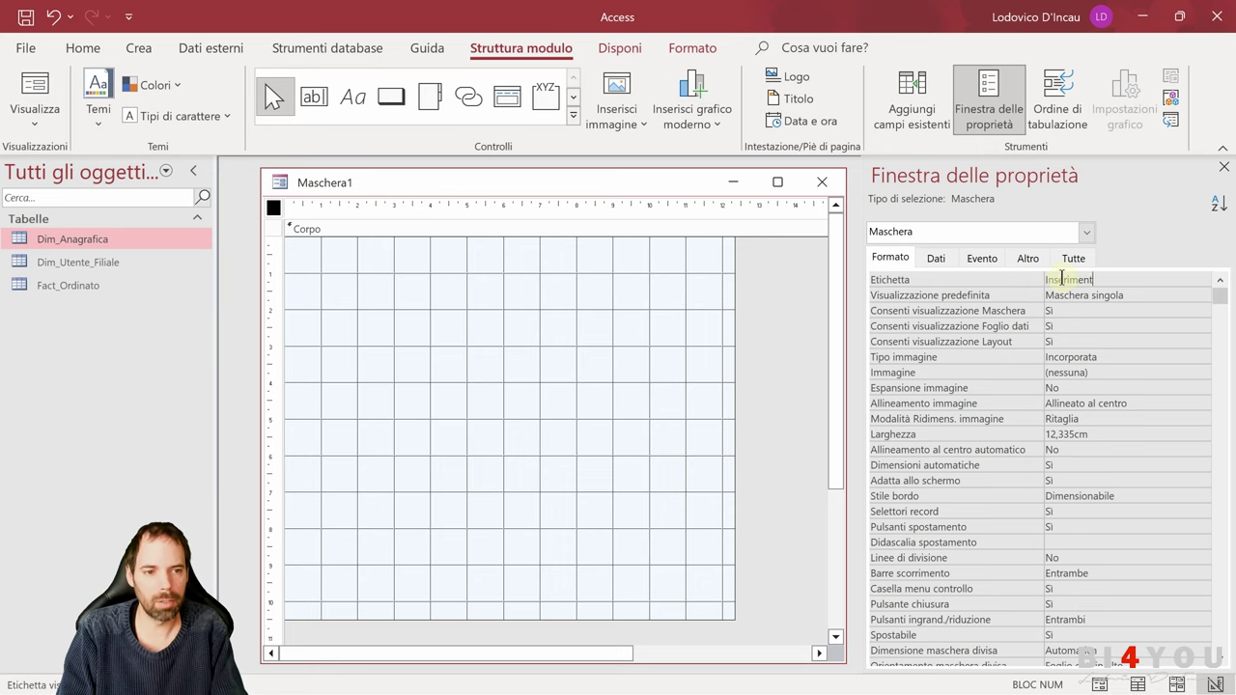
{"action": "type", "text": "dini"}
{"action": "left_click", "coordinate": [518, 339]}
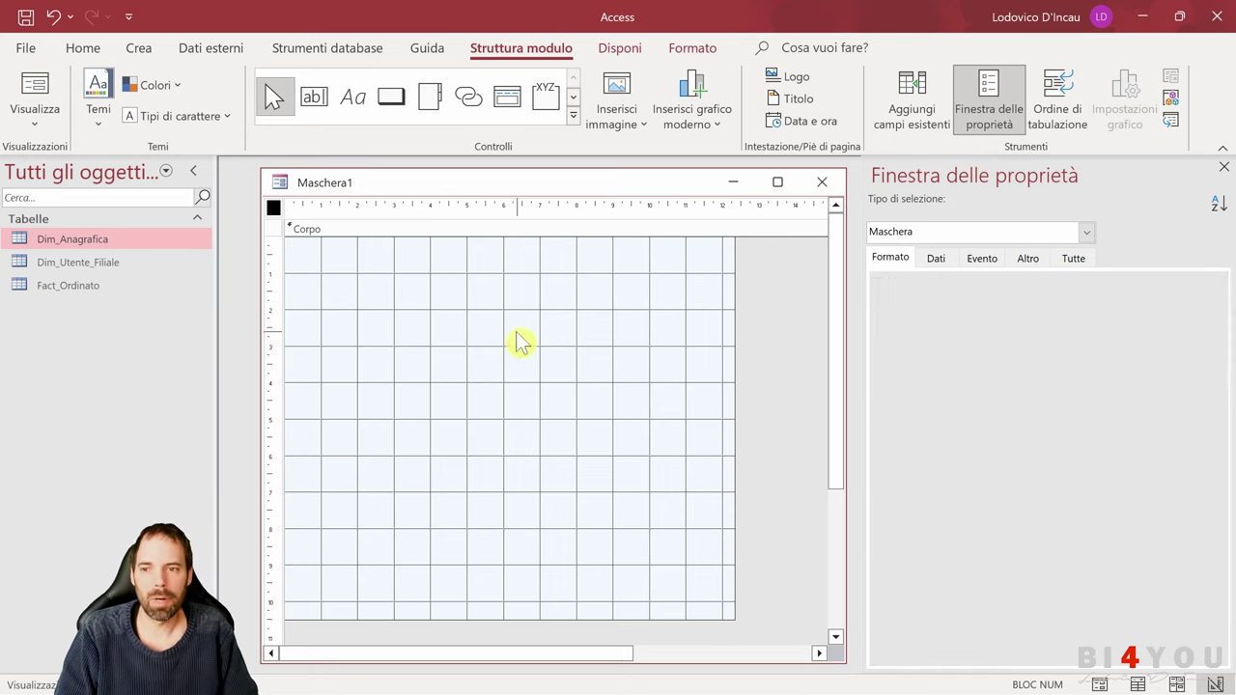
{"action": "left_click", "coordinate": [44, 89]}
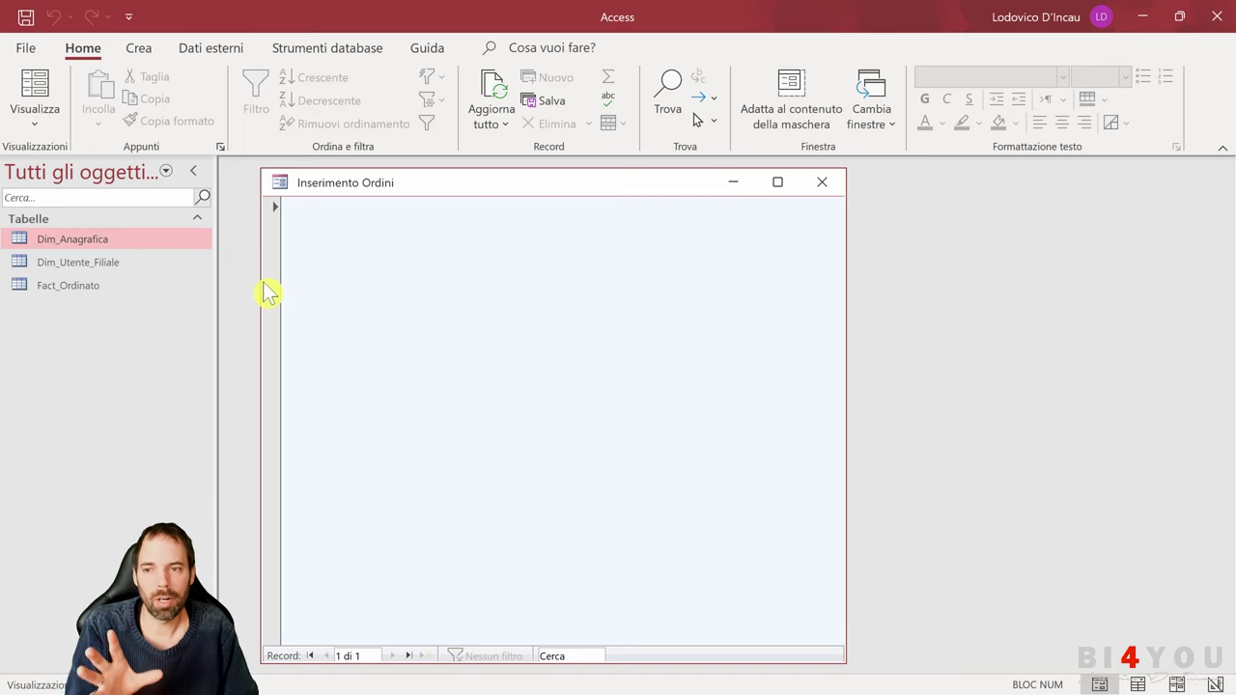
- Save the form under the name A0100_Inserimento_Ordini
{"action": "left_click", "coordinate": [29, 23]}
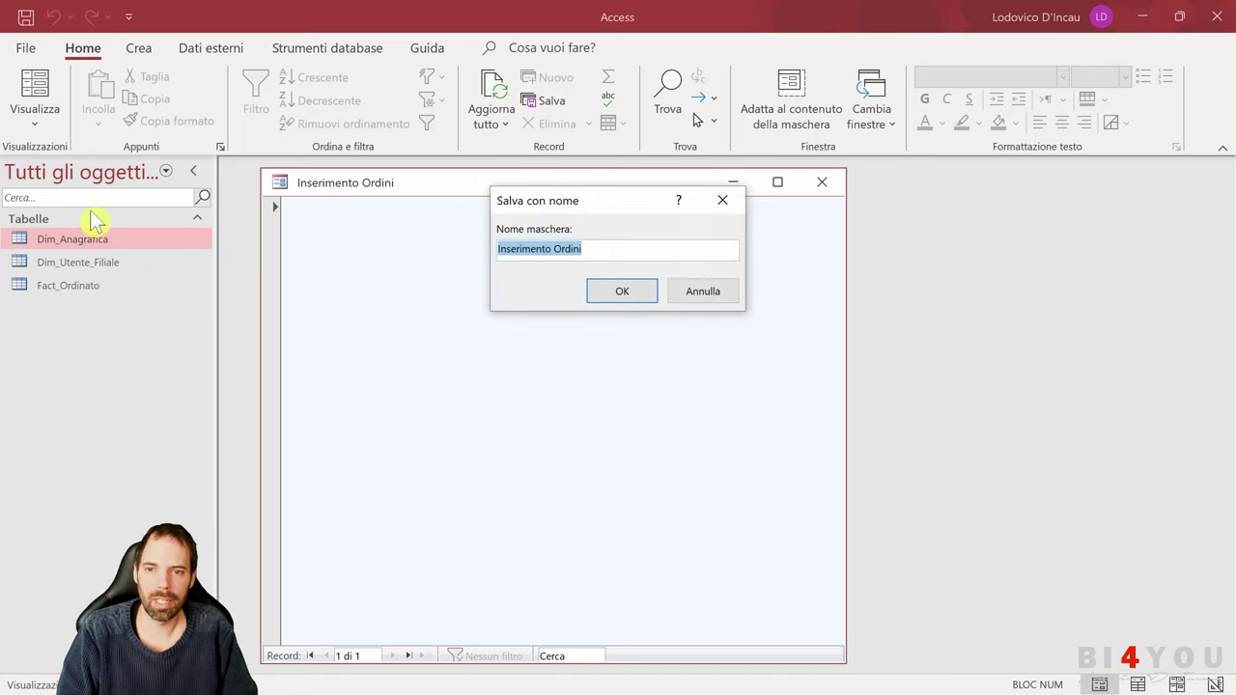
{"action": "type", "text": "A"}
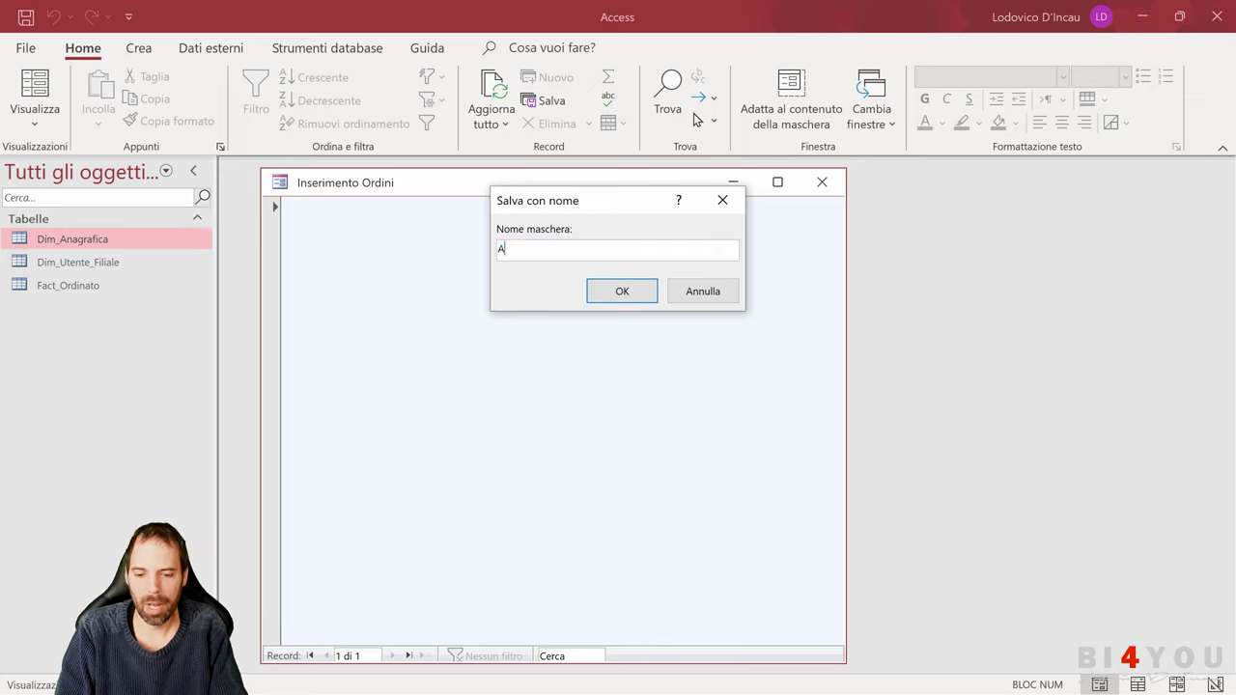
{"action": "type", "text": "0100_I"}
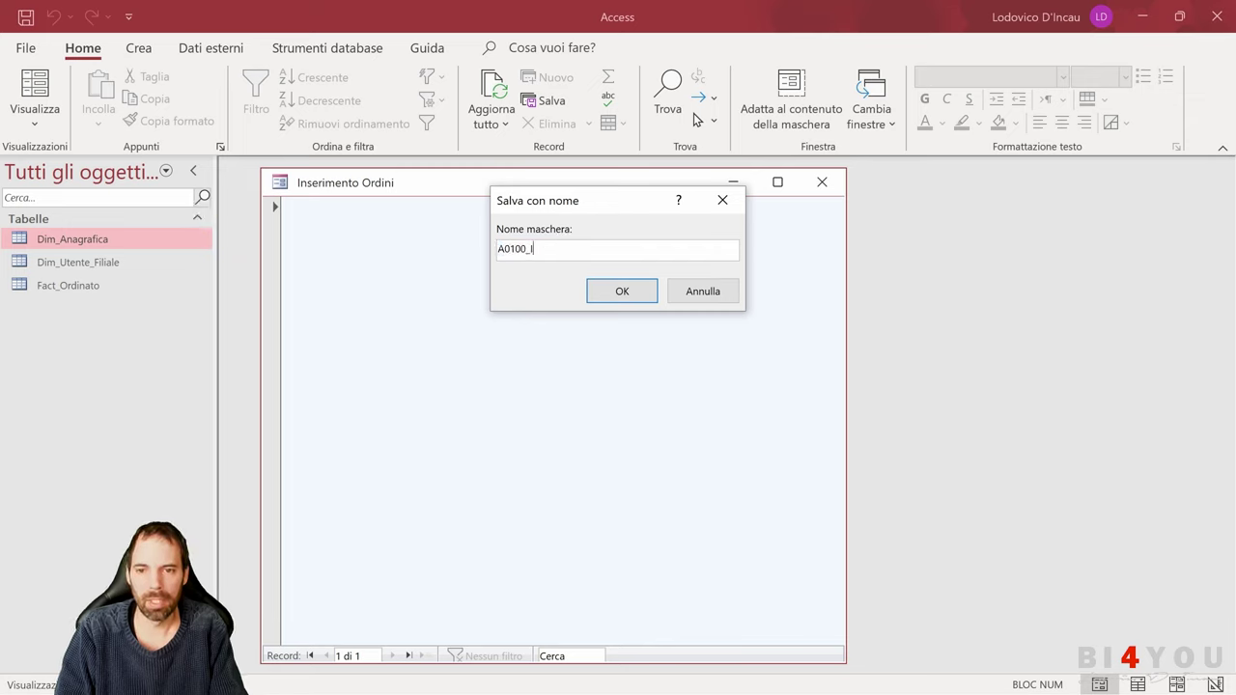
{"action": "type", "text": "nserimento_Ordini"}
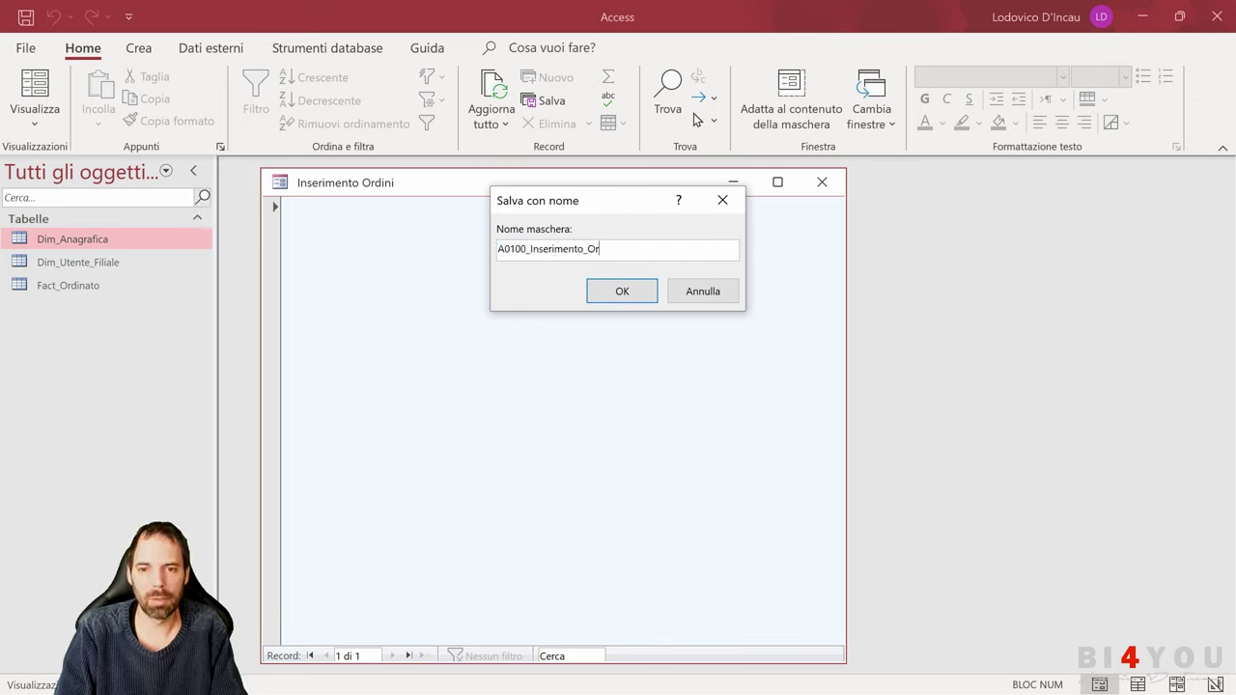
{"action": "left_click", "coordinate": [618, 290]}
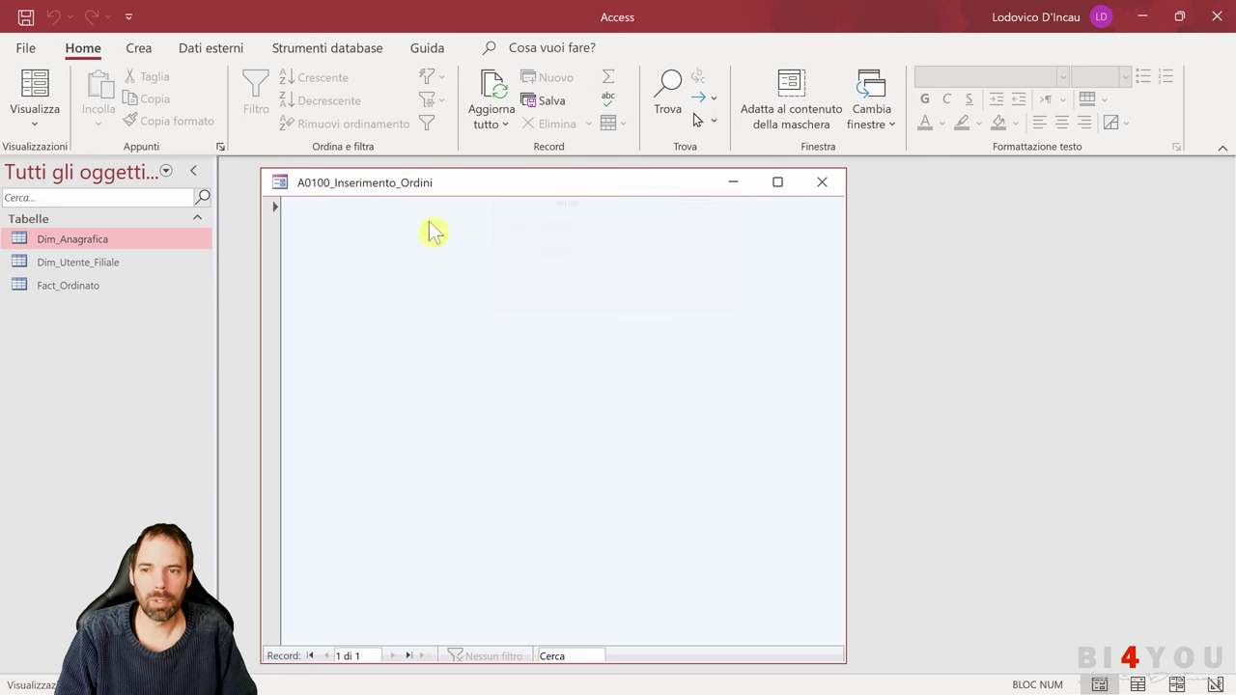
- In design view, trim the caption from A0100_Inserimento_Ordini back to 'Inserimento Ordini', then view the form
{"action": "left_click", "coordinate": [35, 116]}
{"action": "left_click", "coordinate": [164, 305]}
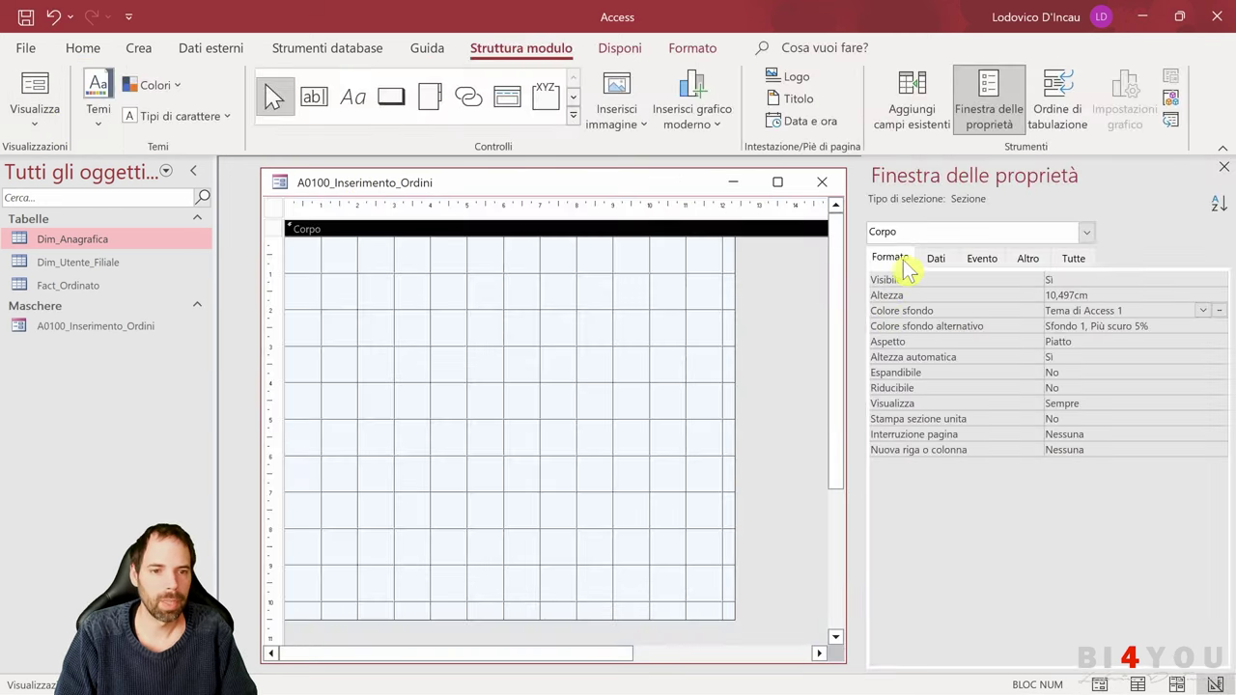
{"action": "left_click", "coordinate": [809, 322]}
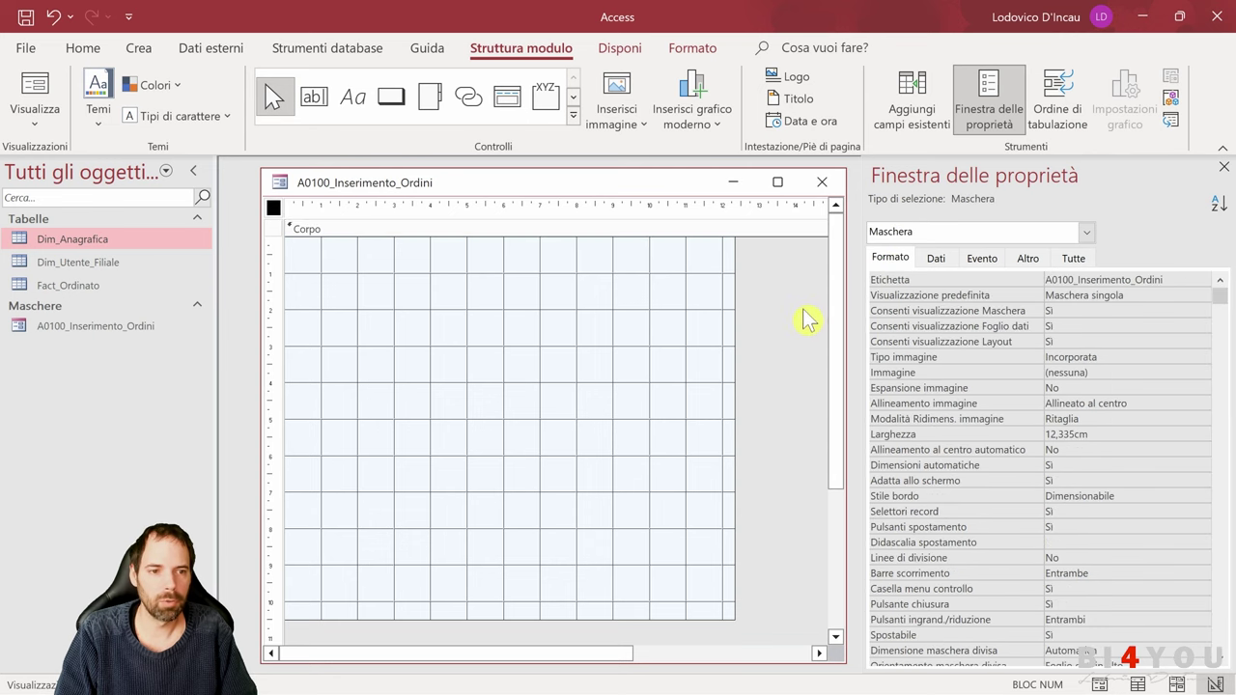
{"action": "left_click", "coordinate": [1076, 280]}
{"action": "left_click_drag", "start_coordinate": [1077, 280], "coordinate": [1009, 275]}
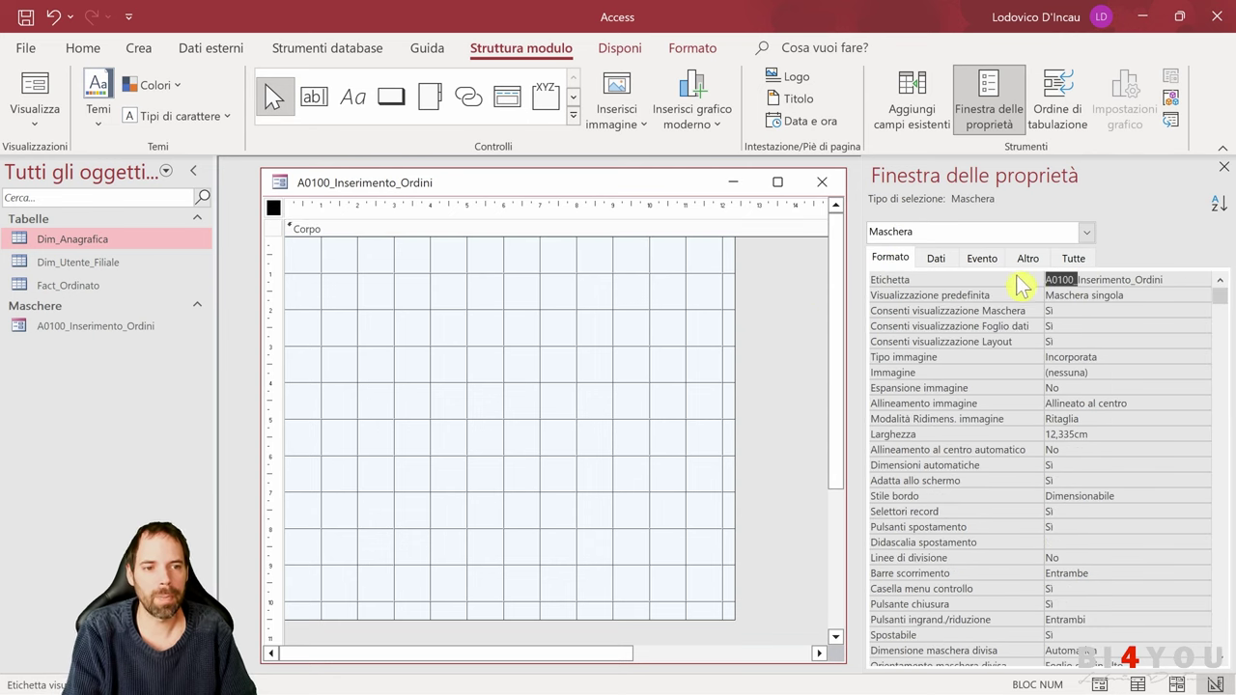
{"action": "key", "text": "BackSpace"}
{"action": "left_click", "coordinate": [1103, 280]}
{"action": "key", "text": "BackSpace"}
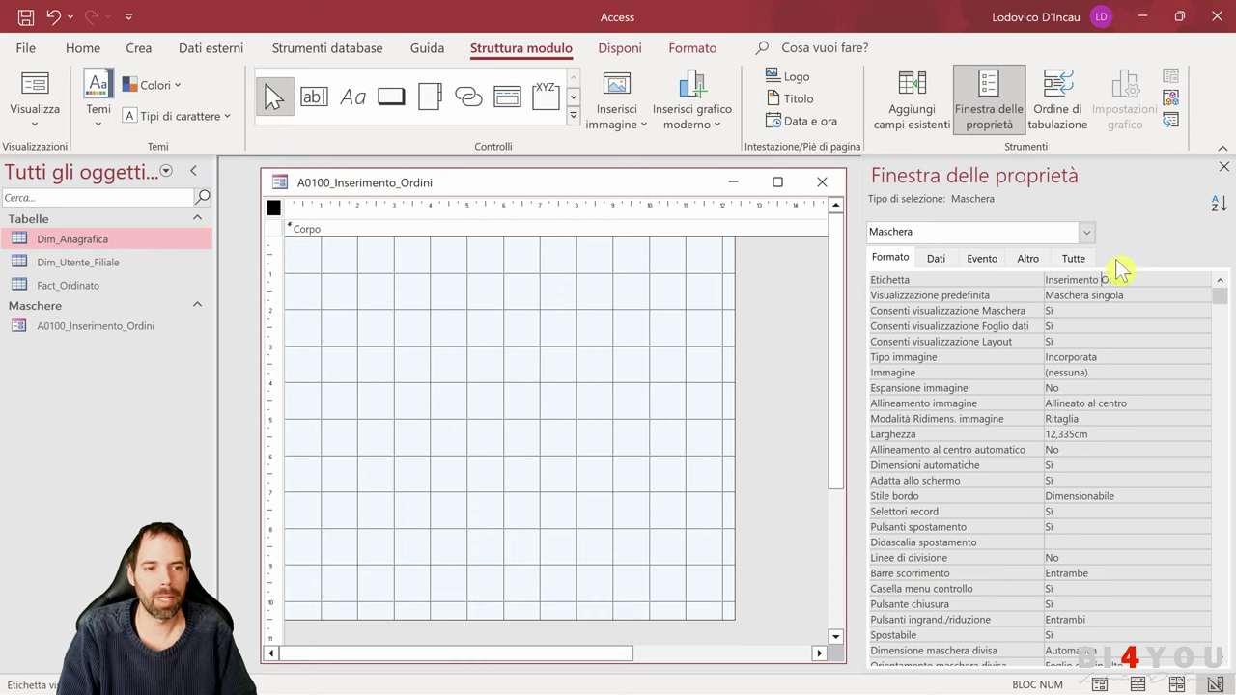
{"action": "left_click", "coordinate": [1103, 294]}
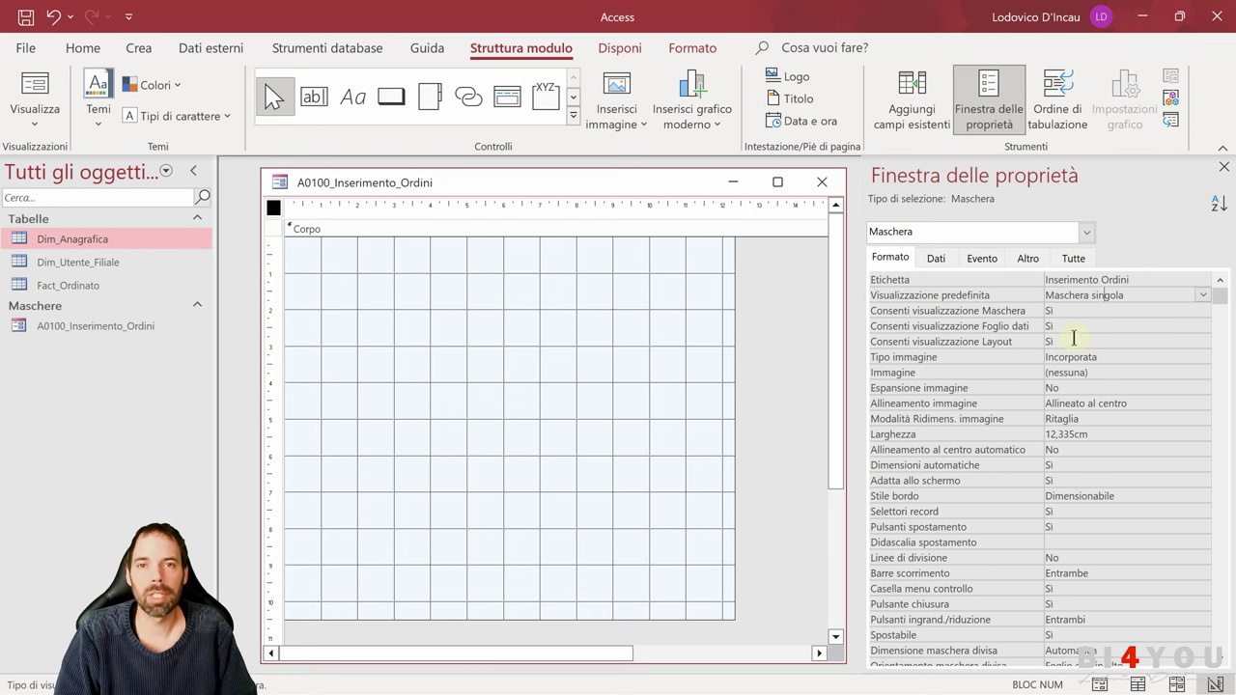
{"action": "left_click", "coordinate": [35, 89]}
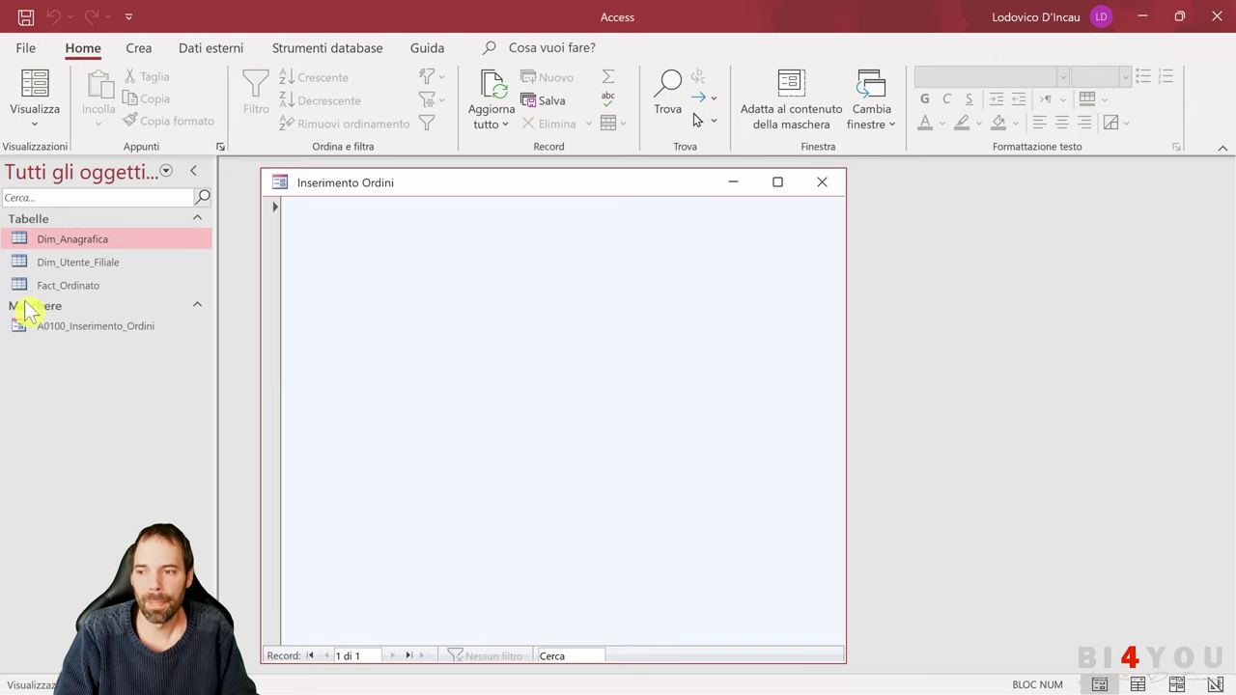
- Select the A0100_Inserimento_Ordini form in the navigation pane
{"action": "left_click", "coordinate": [39, 330]}
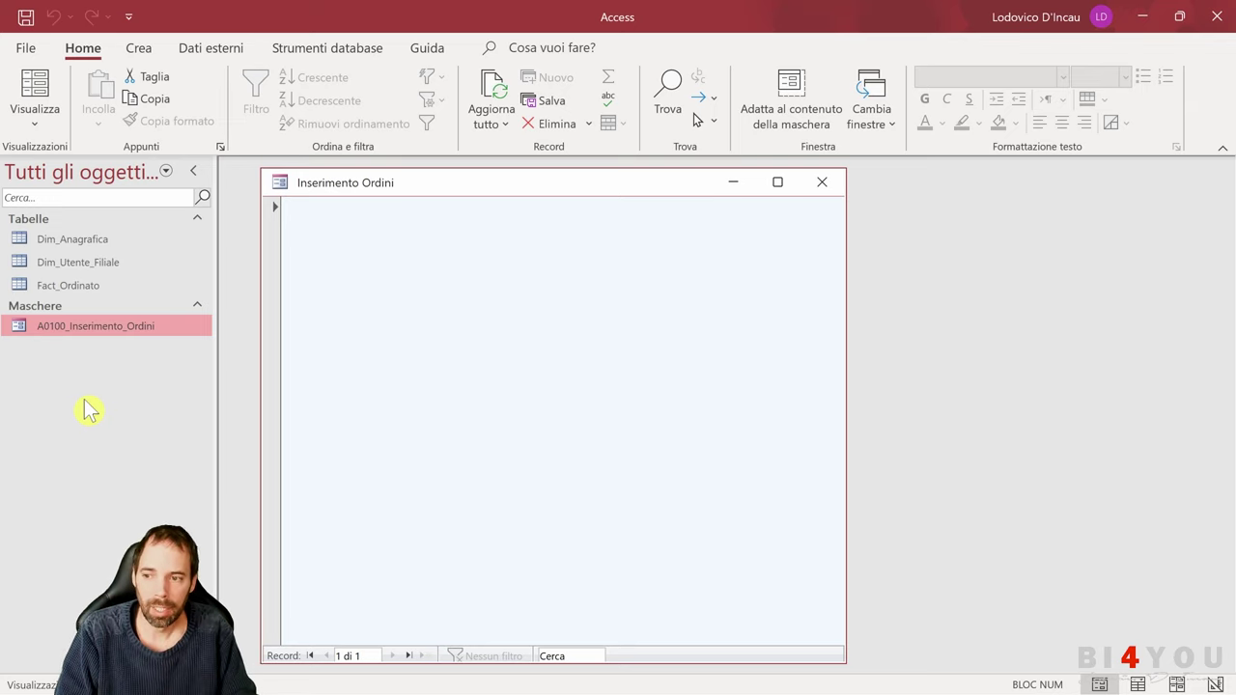
- Switch A0100_Inserimento_Ordini to Design view, preview it in Form view, and reopen the views list
{"action": "left_click", "coordinate": [39, 124]}
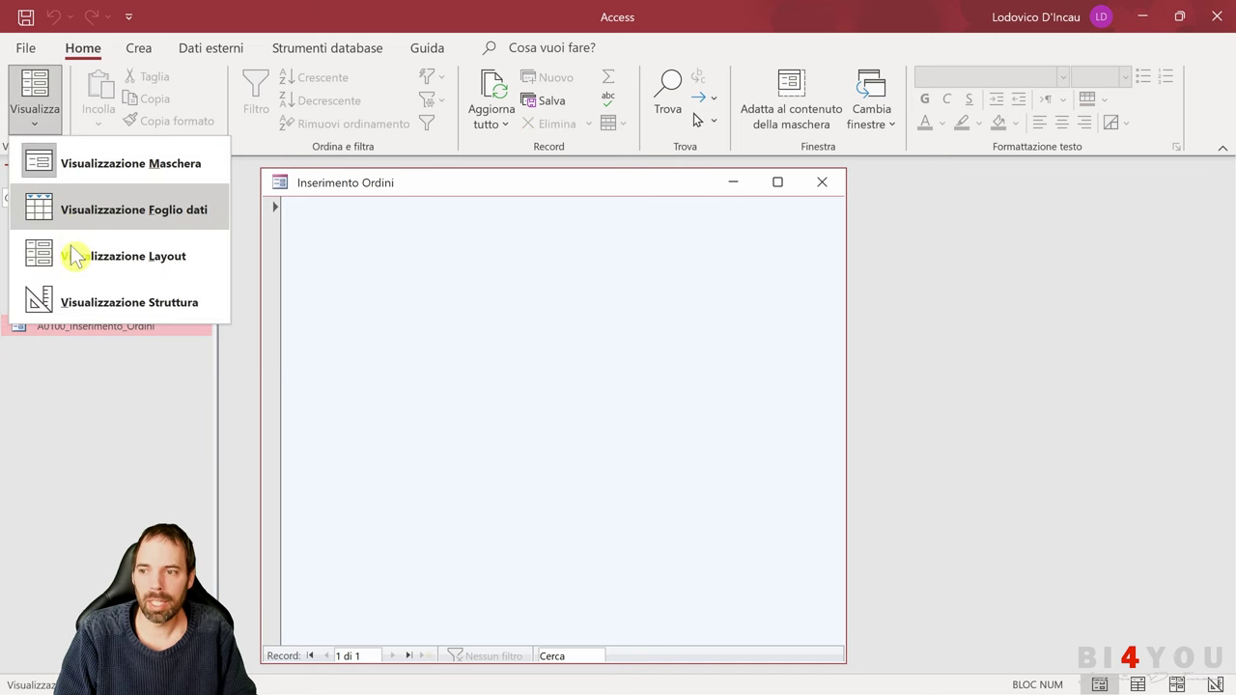
{"action": "left_click", "coordinate": [107, 302]}
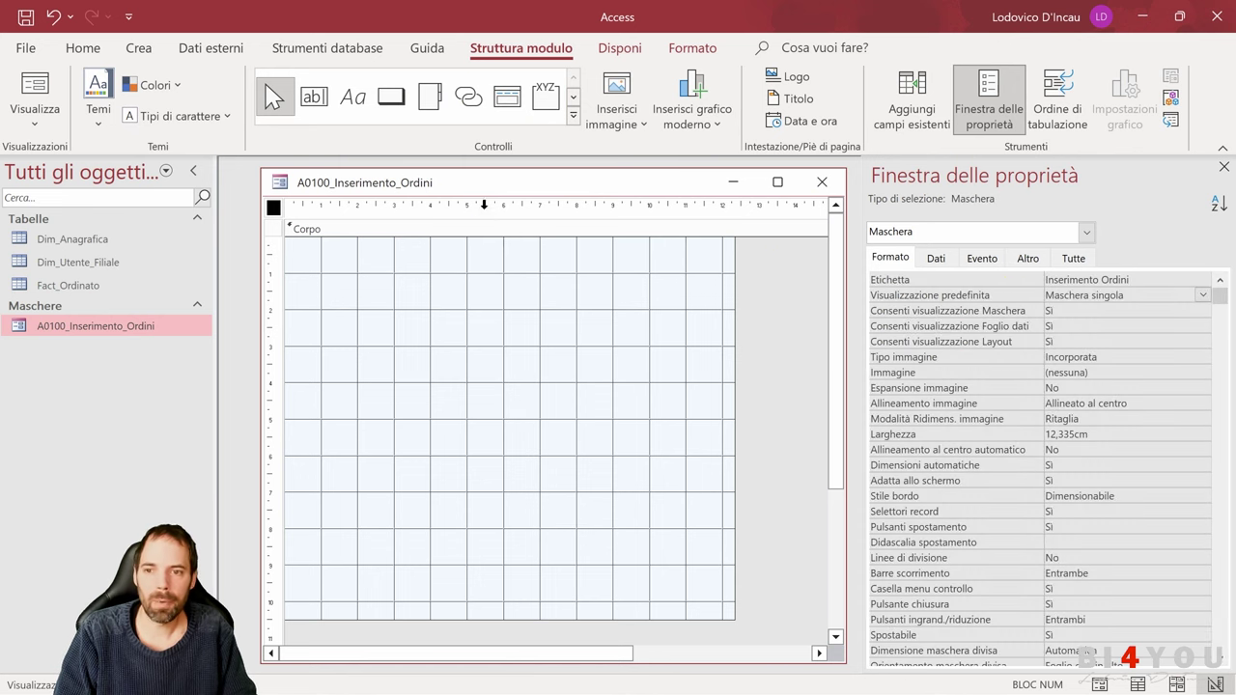
{"action": "left_click", "coordinate": [36, 116]}
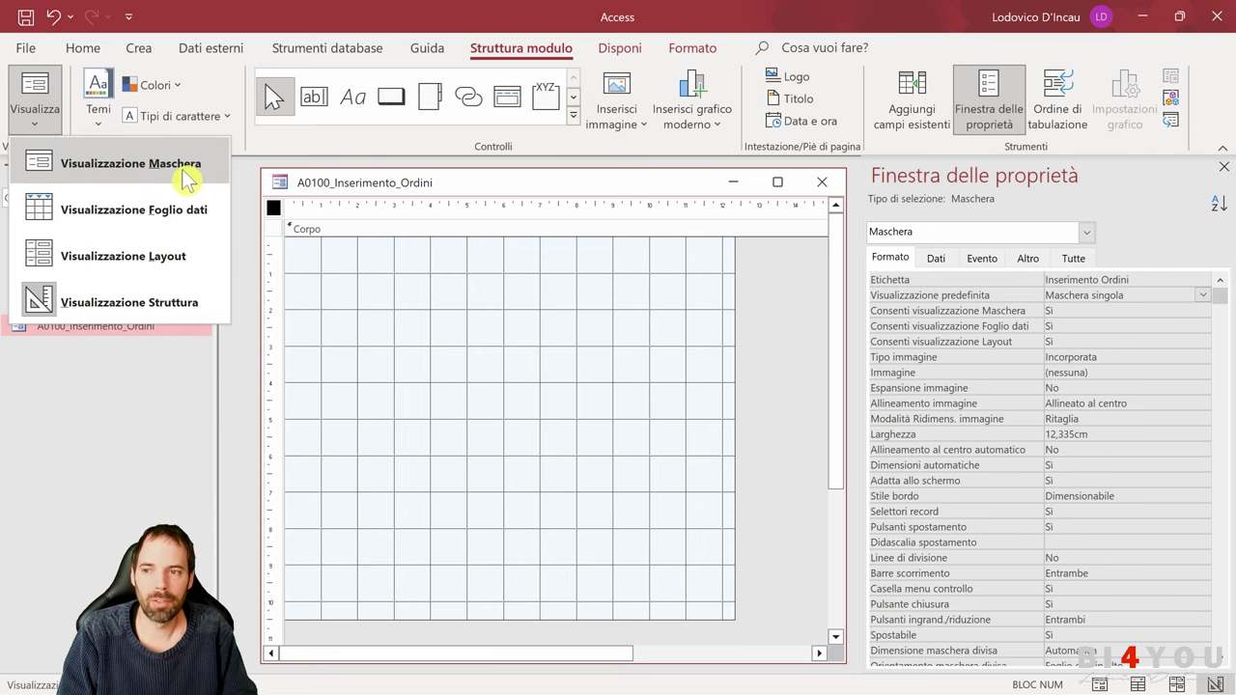
{"action": "left_click", "coordinate": [140, 165]}
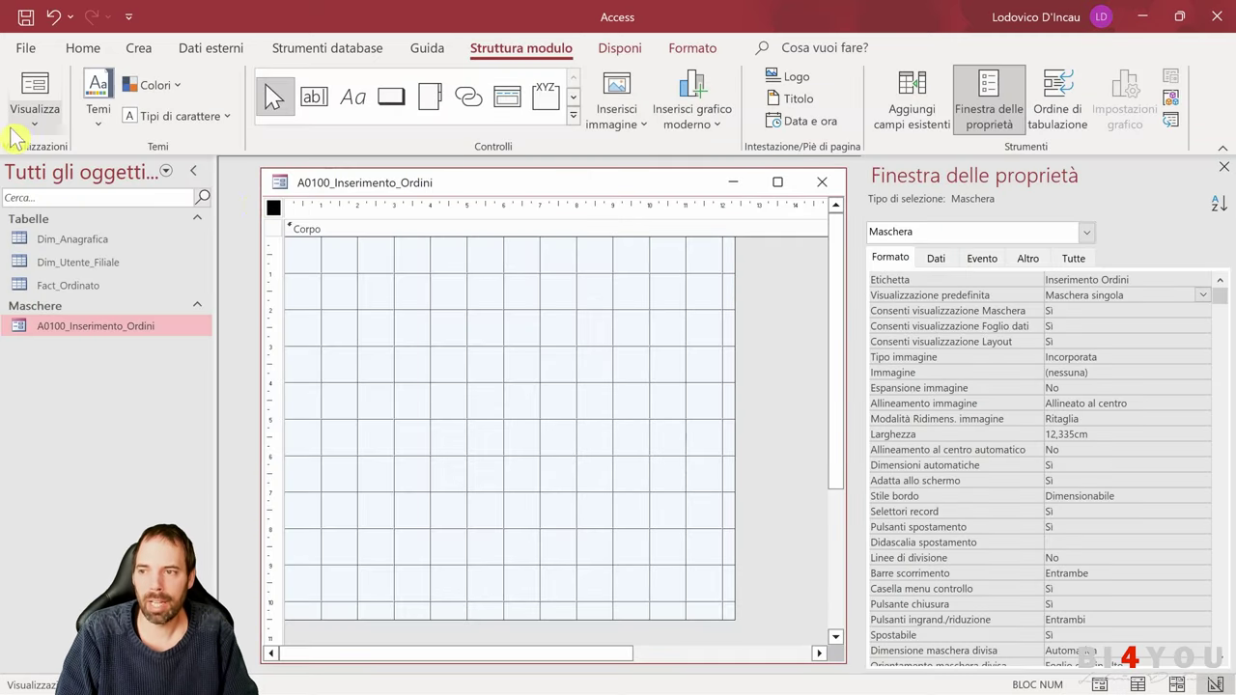
{"action": "left_click", "coordinate": [27, 108]}
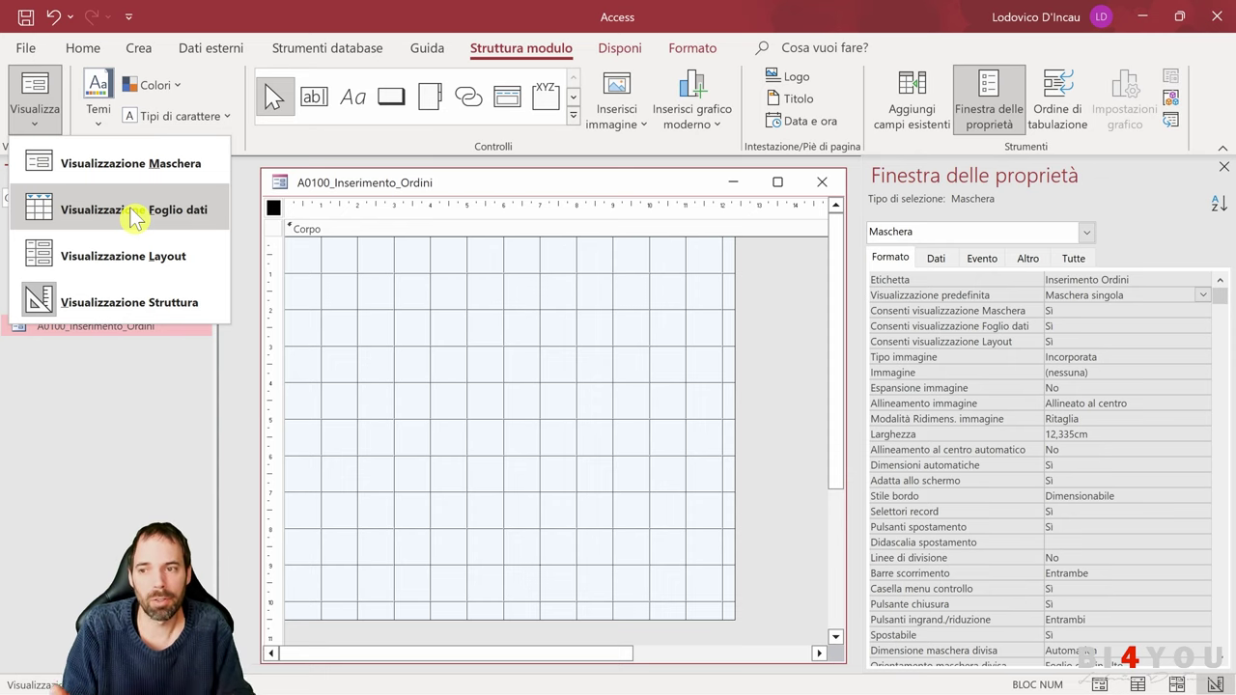
- Set Consenti visualizzazione Foglio dati and Consenti visualizzazione Layout to No
{"action": "left_click", "coordinate": [1087, 326]}
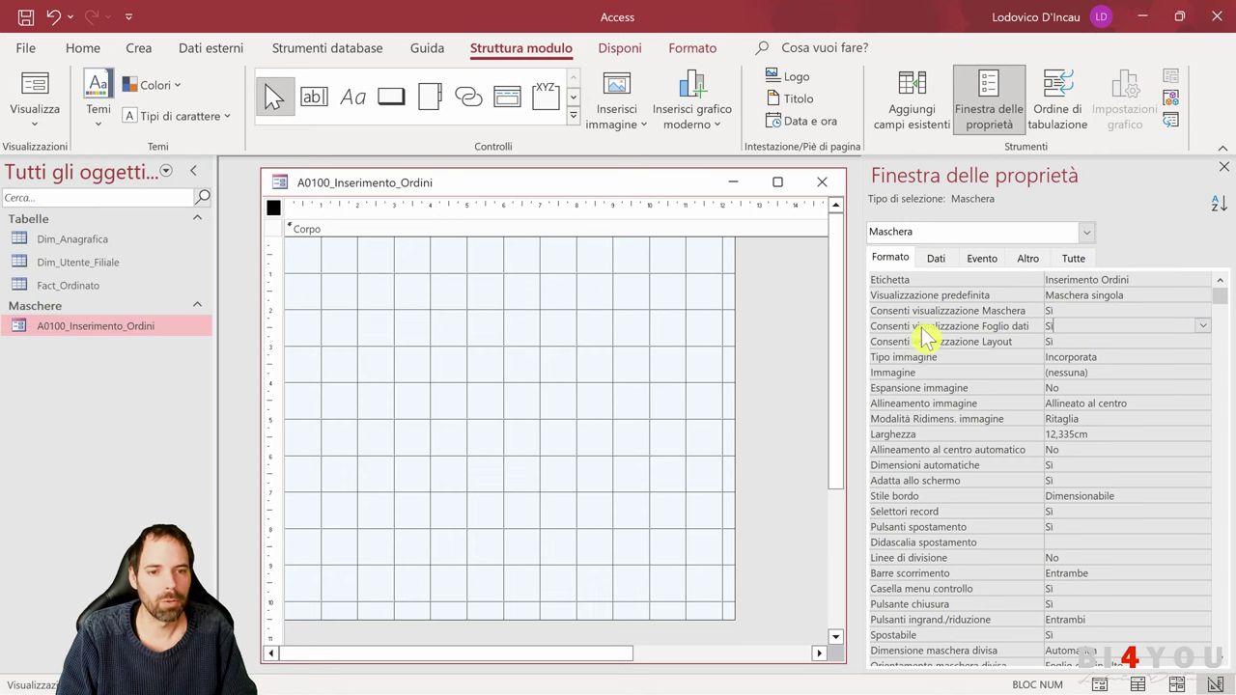
{"action": "left_click", "coordinate": [1201, 327]}
{"action": "left_click", "coordinate": [1100, 358]}
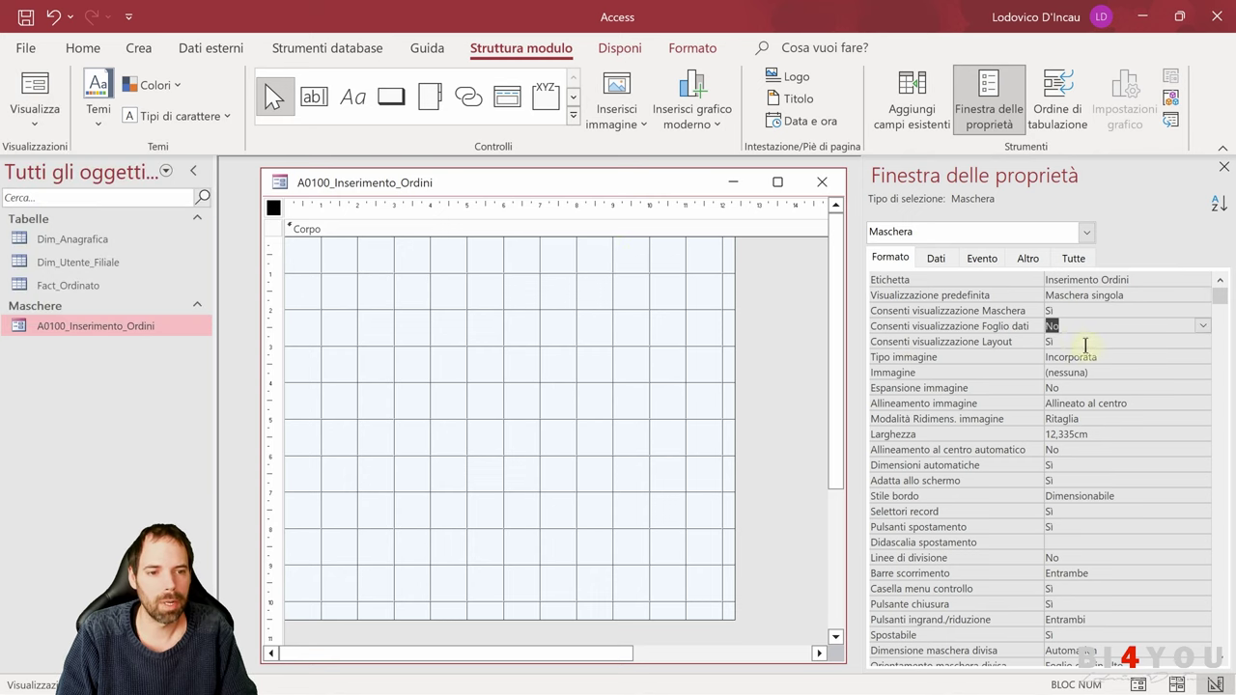
{"action": "left_click", "coordinate": [1202, 340]}
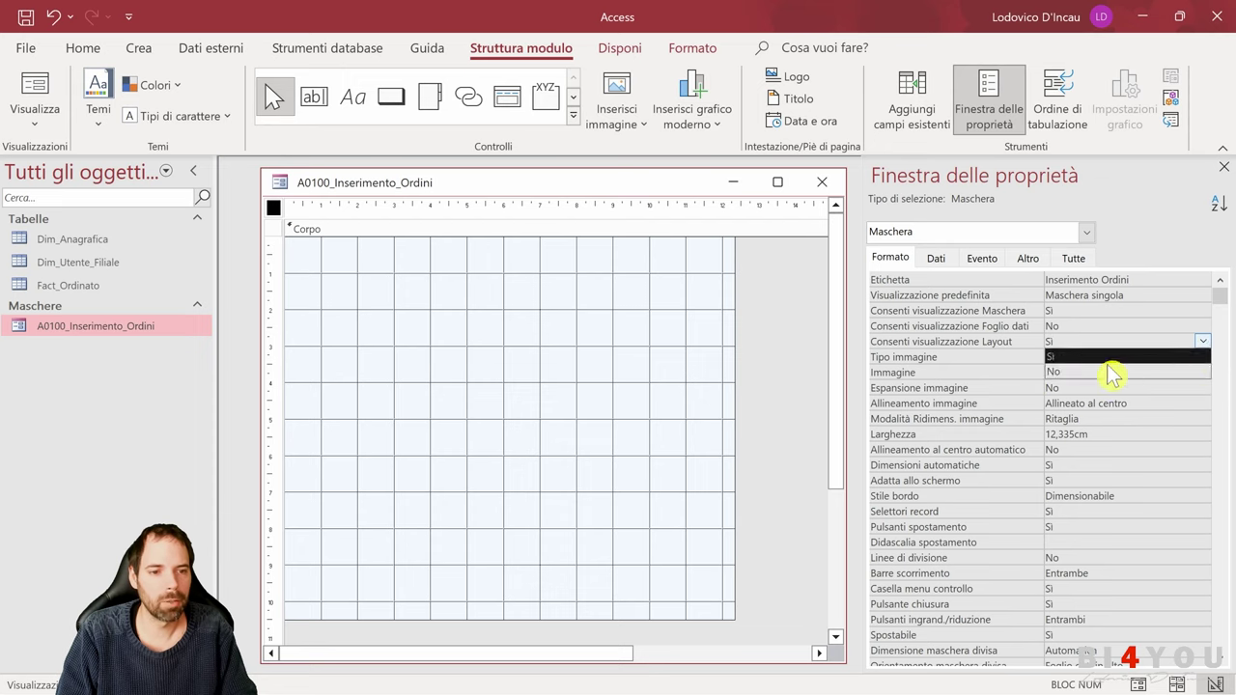
{"action": "left_click", "coordinate": [1092, 372]}
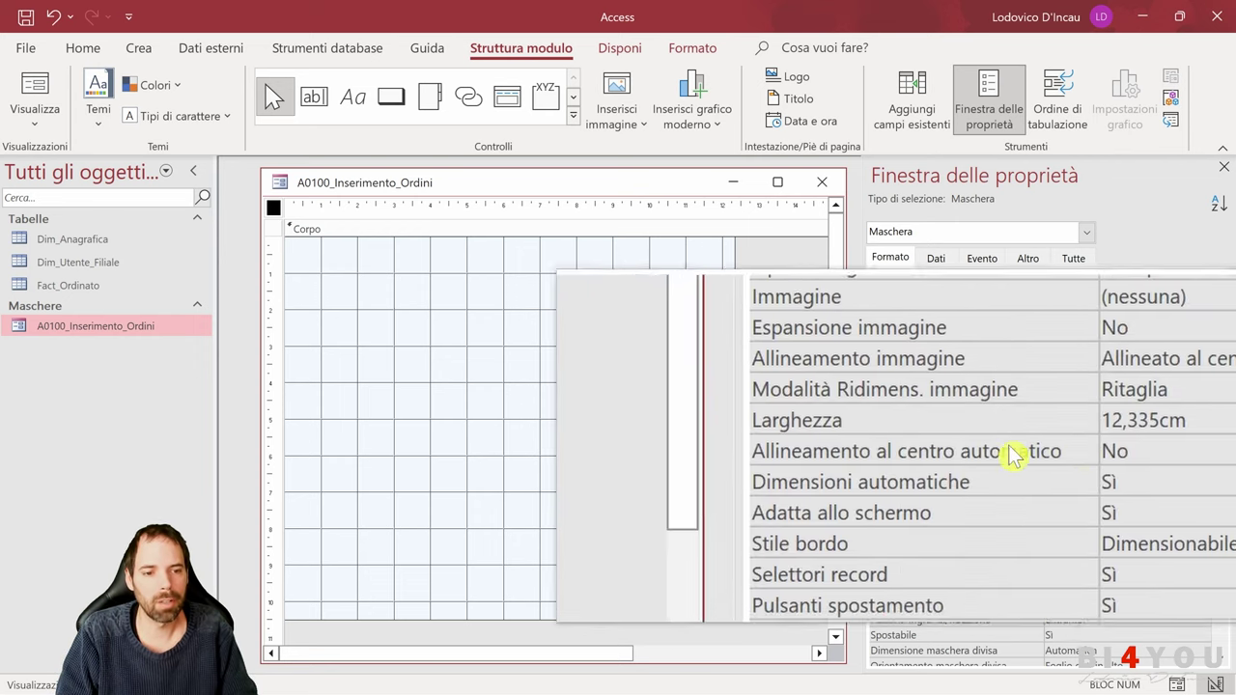
- Set Allineamento al centro automatico to Sì and view the form in Form view
{"action": "left_click", "coordinate": [1059, 448]}
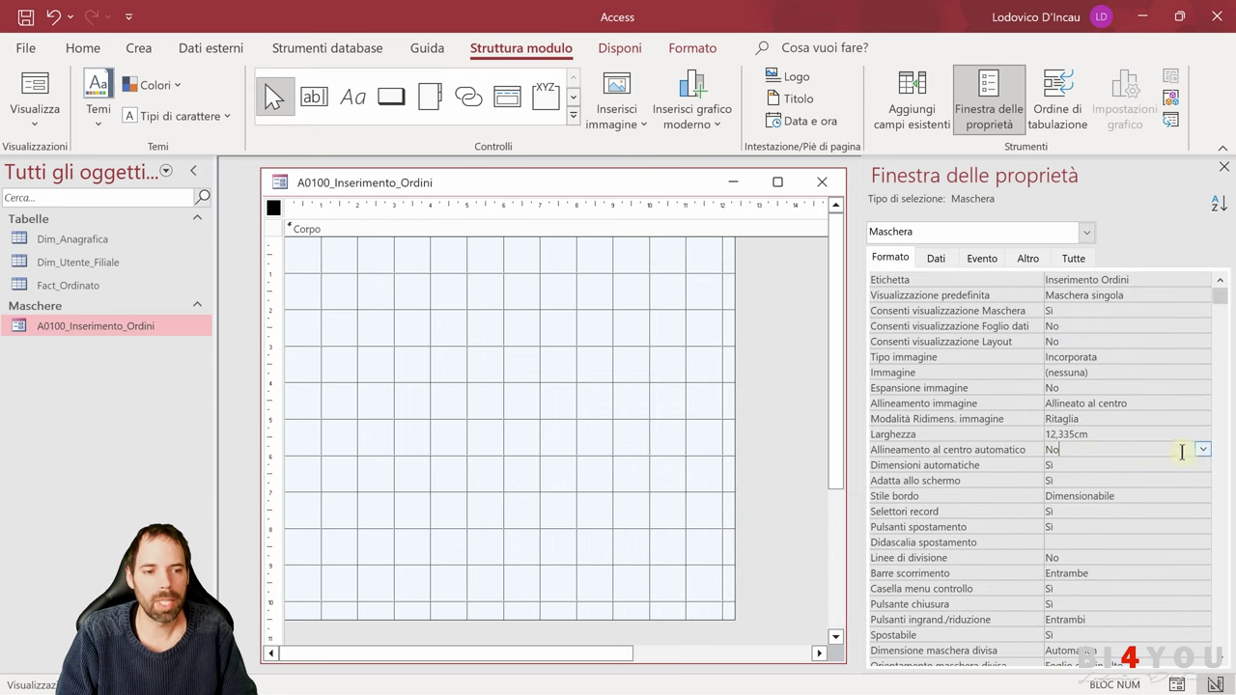
{"action": "left_click", "coordinate": [1202, 448]}
{"action": "left_click", "coordinate": [1150, 465]}
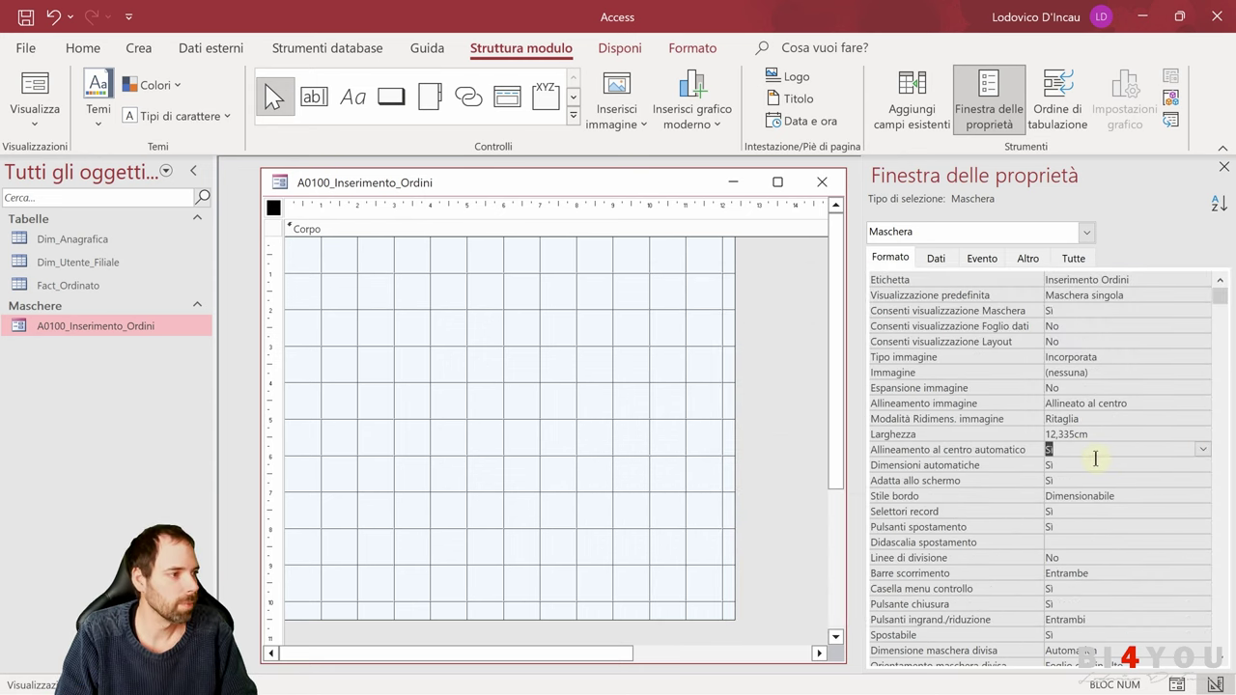
{"action": "scroll", "coordinate": [1095, 458], "scroll_direction": "down", "scroll_amount": 1}
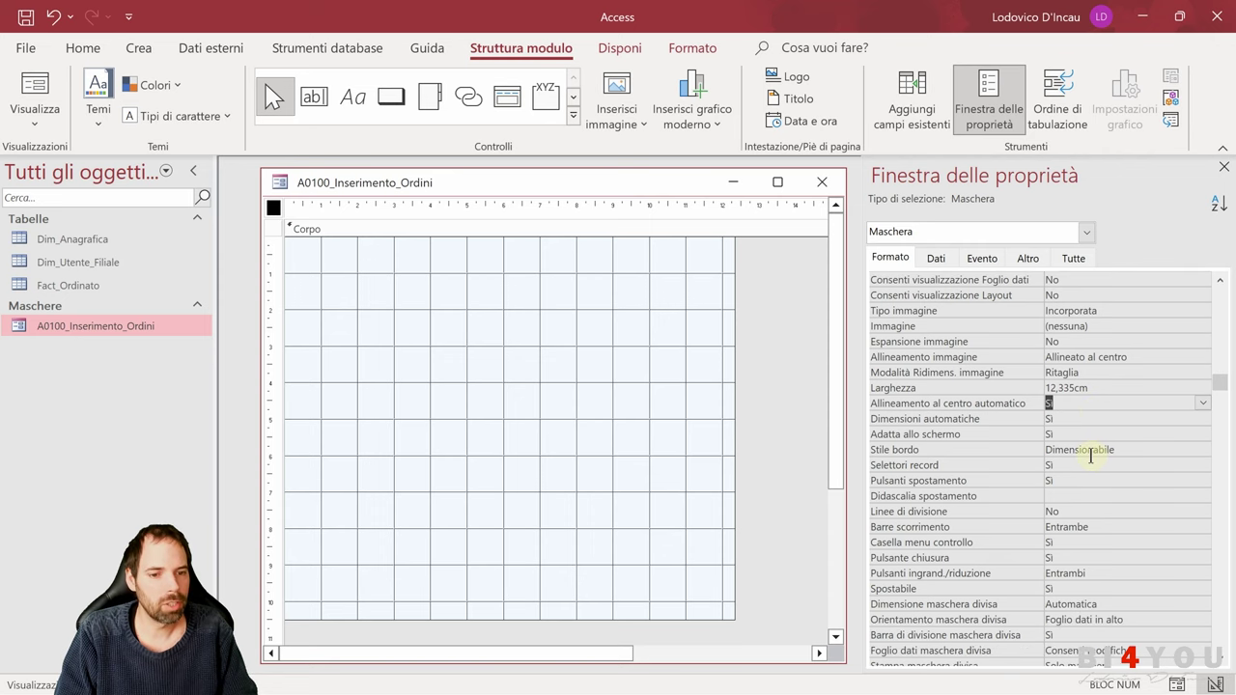
{"action": "scroll", "coordinate": [1091, 456], "scroll_direction": "down", "scroll_amount": 1}
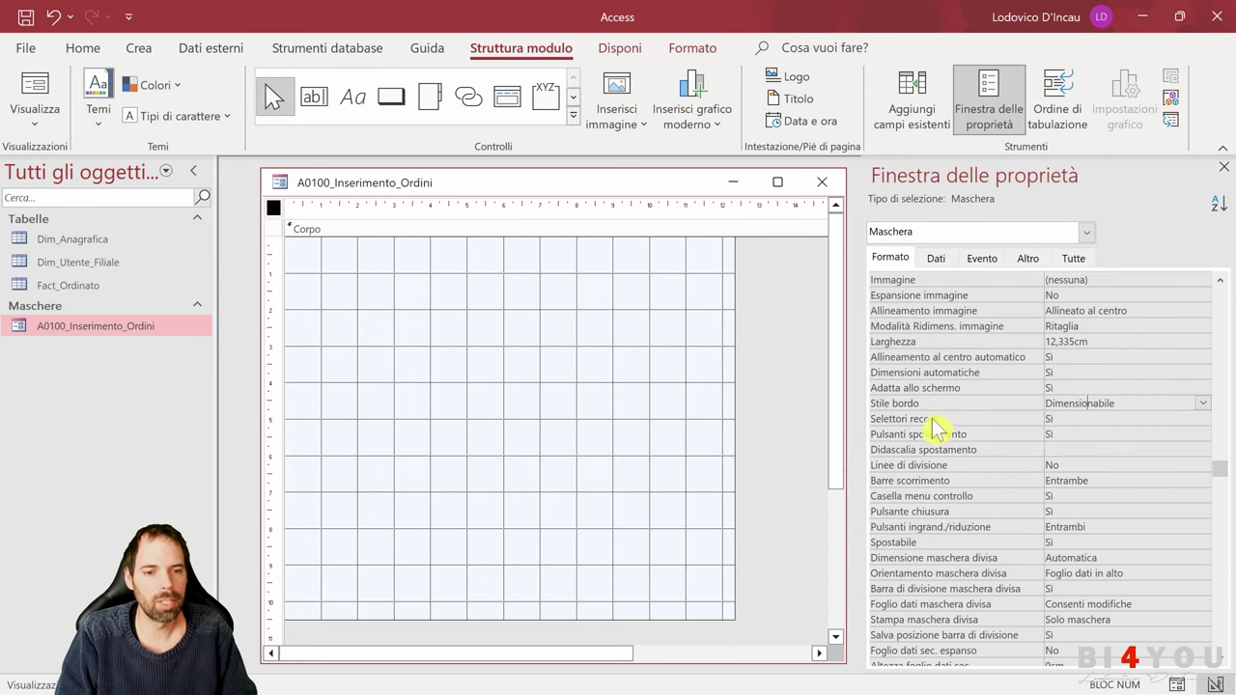
{"action": "left_click", "coordinate": [33, 92]}
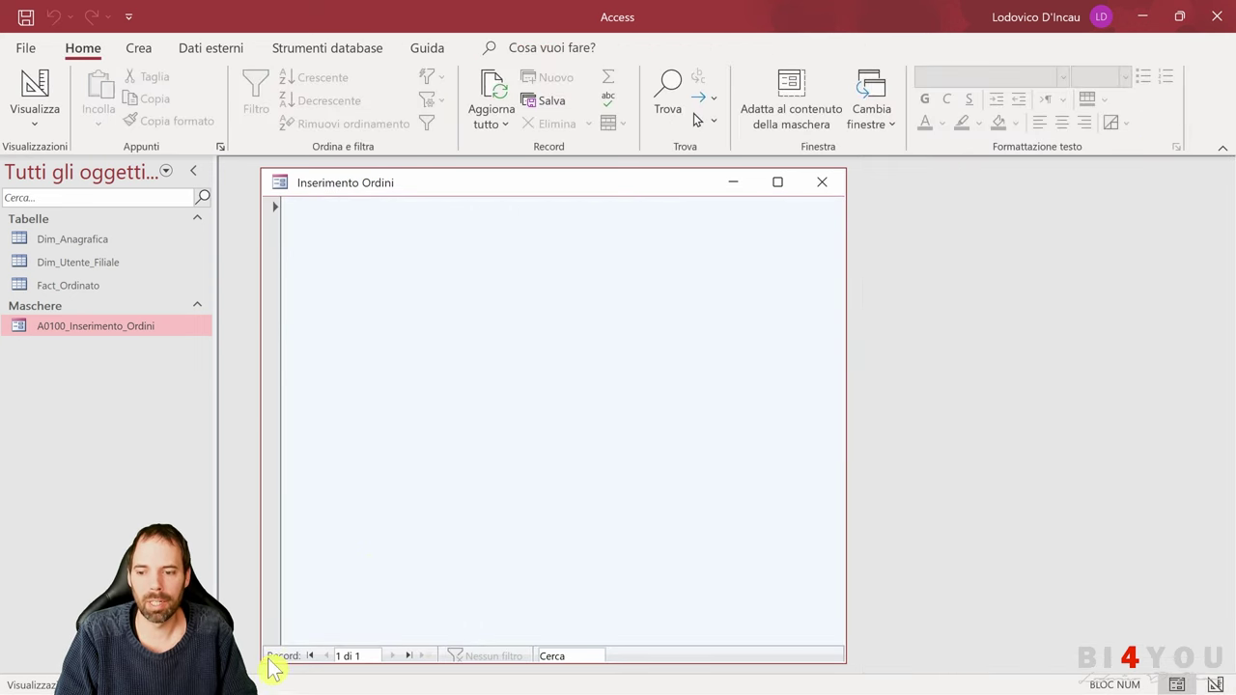
- Shrink the form window and, back in Design view, set Stile bordo to Sottile
{"action": "left_click_drag", "start_coordinate": [267, 664], "coordinate": [292, 578]}
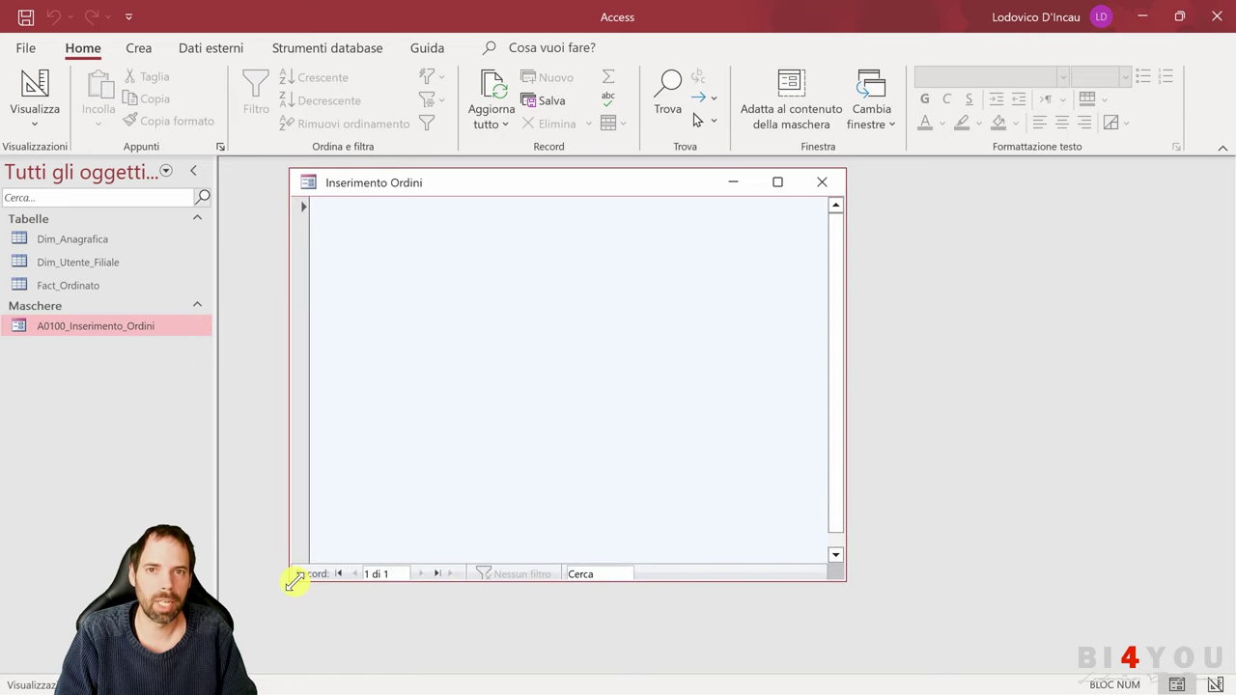
{"action": "left_click", "coordinate": [33, 97]}
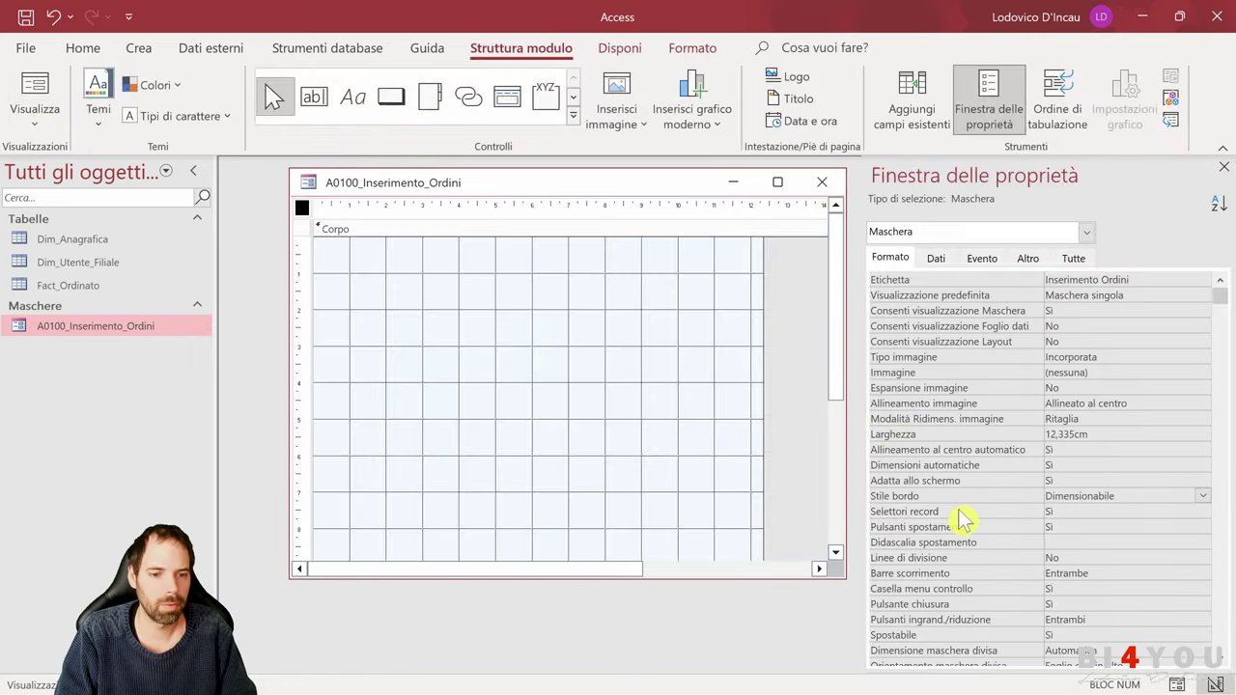
{"action": "left_click", "coordinate": [1203, 495]}
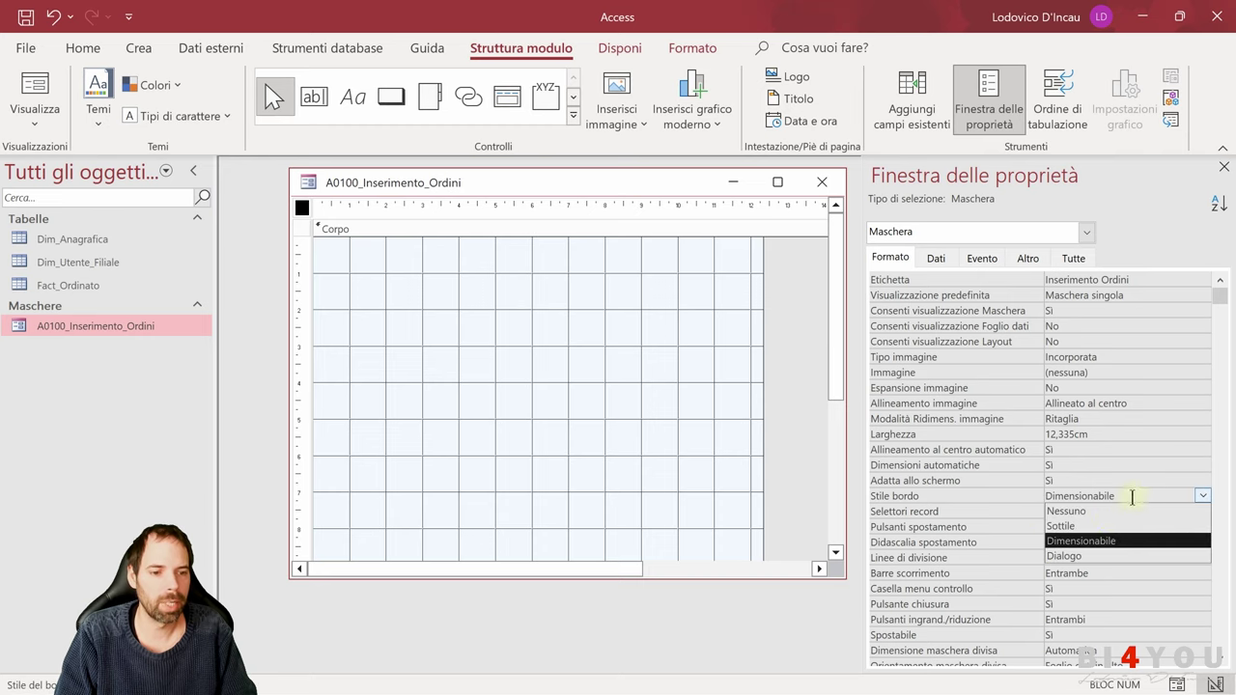
{"action": "left_click", "coordinate": [1064, 526]}
{"action": "left_click", "coordinate": [1062, 511]}
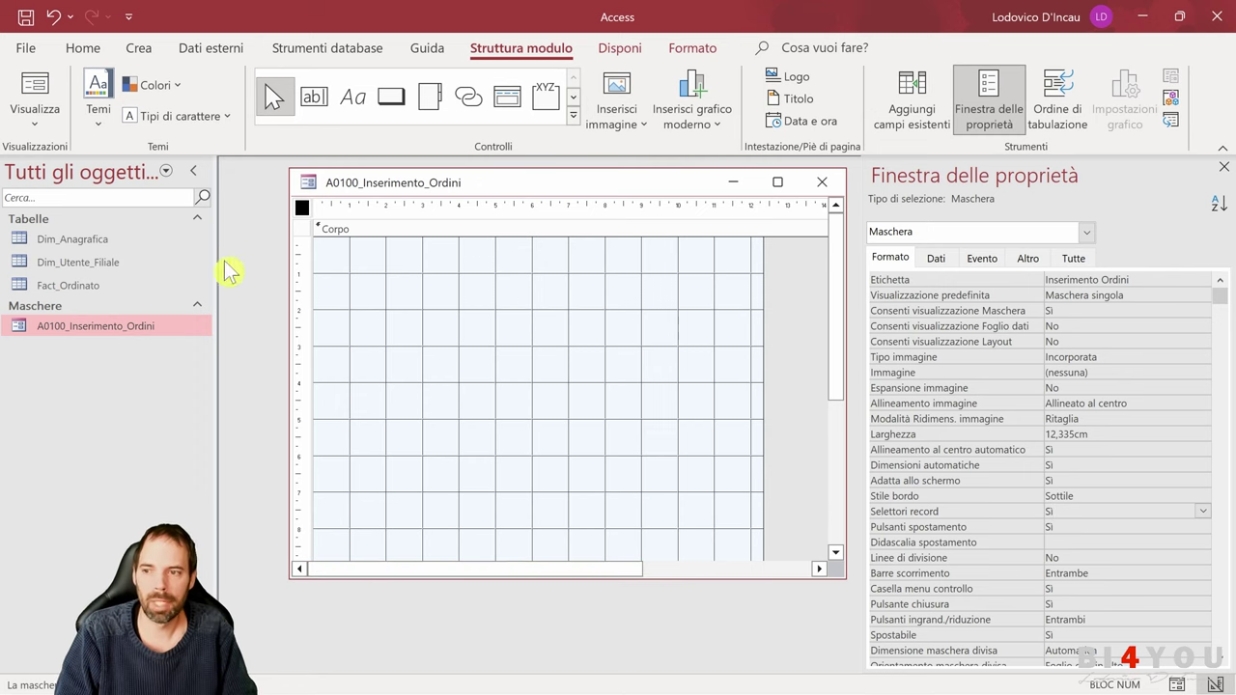
- Create a quick form from the Dim_Anagrafica table
{"action": "left_click", "coordinate": [92, 240]}
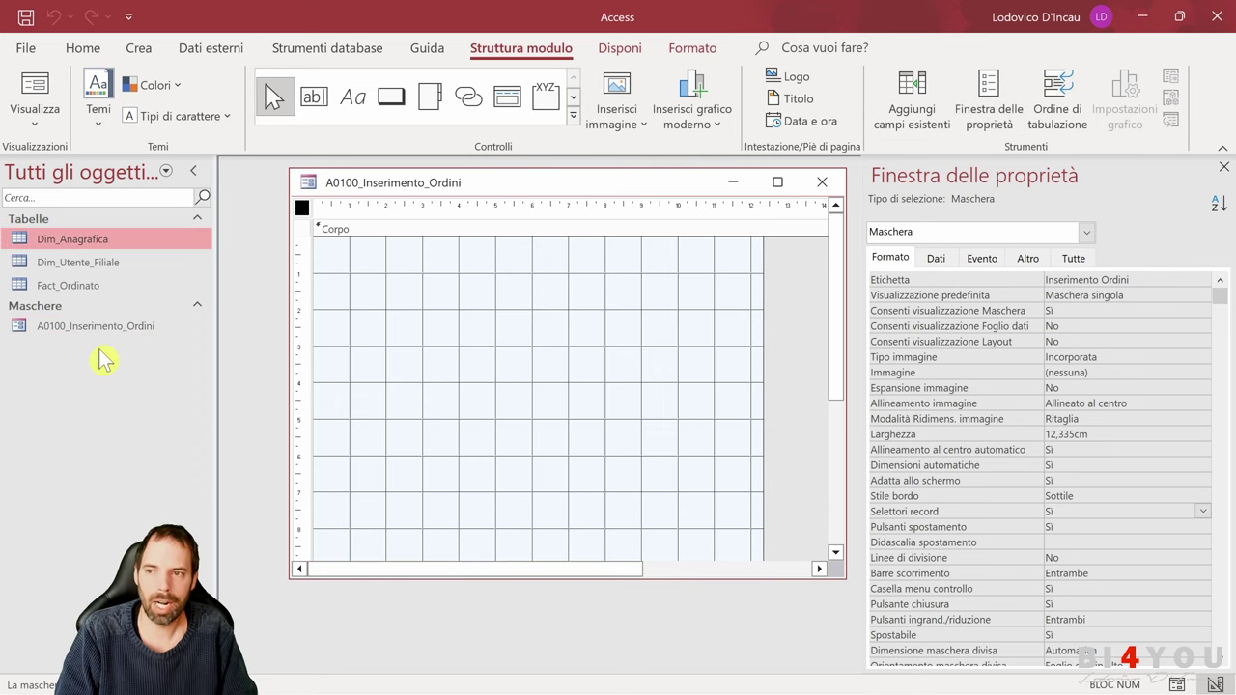
{"action": "left_click", "coordinate": [138, 47]}
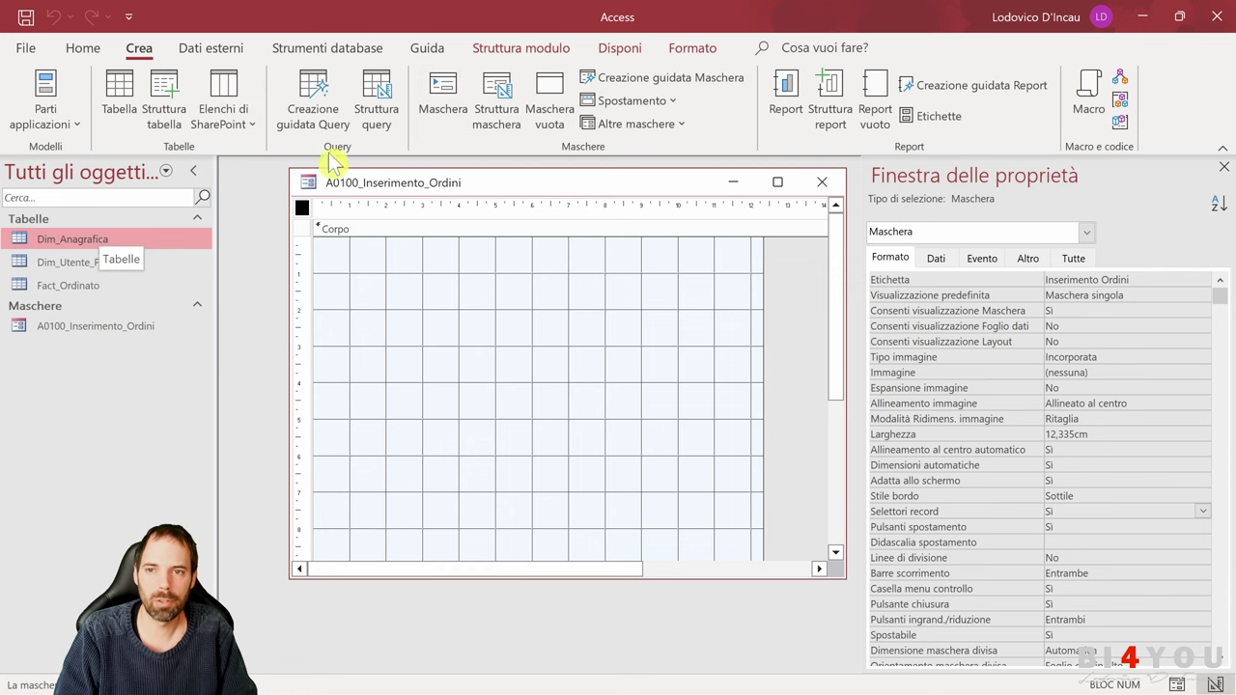
{"action": "left_click", "coordinate": [441, 93]}
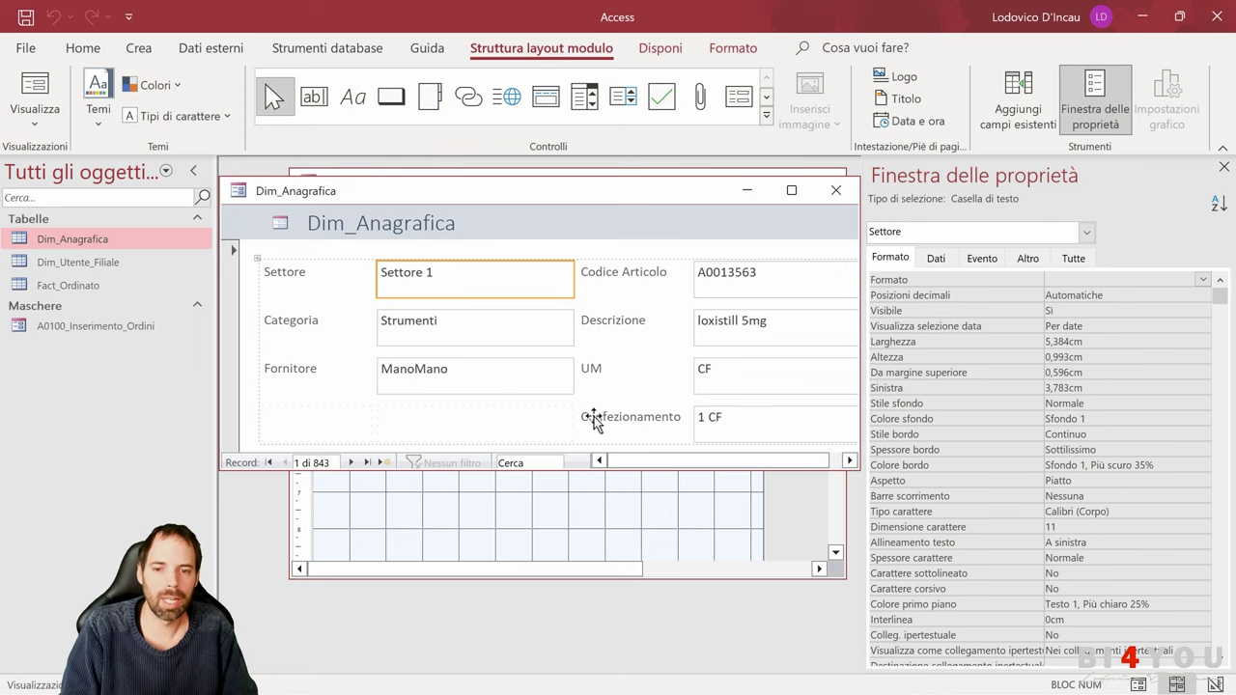
- Step through three records of the Dim_Anagrafica form, then close it without saving
{"action": "left_click", "coordinate": [354, 462]}
{"action": "left_click", "coordinate": [353, 462]}
{"action": "left_click", "coordinate": [353, 462]}
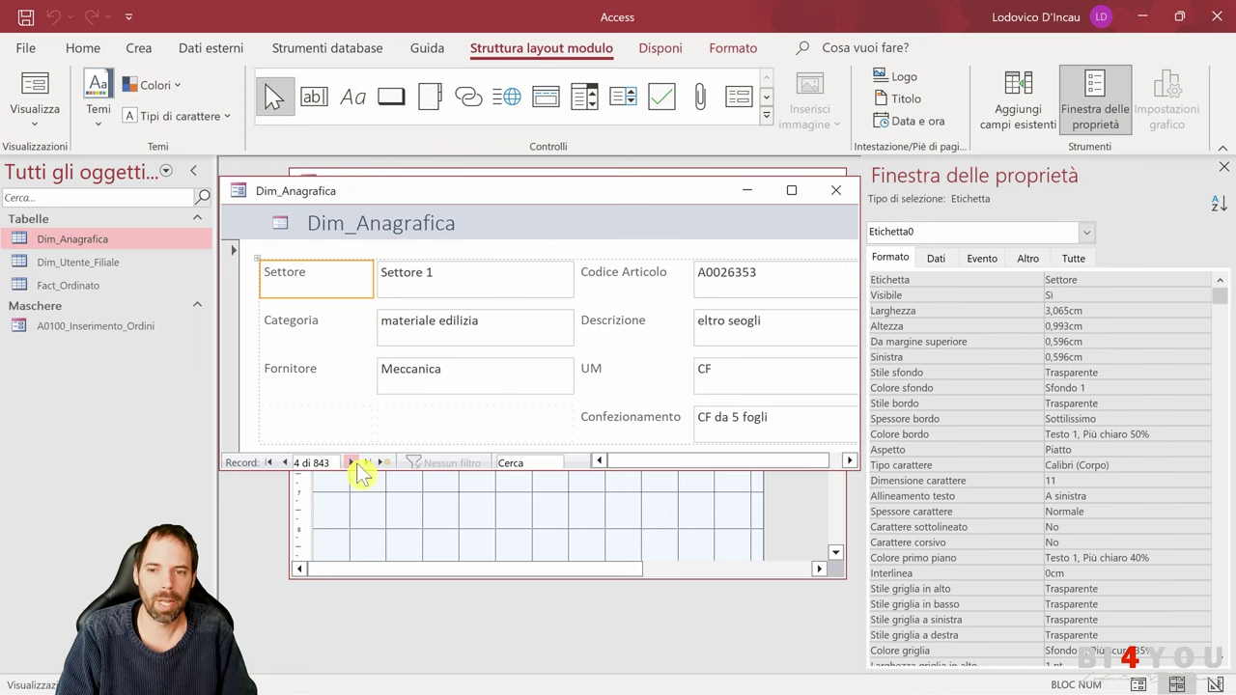
{"action": "left_click", "coordinate": [354, 462]}
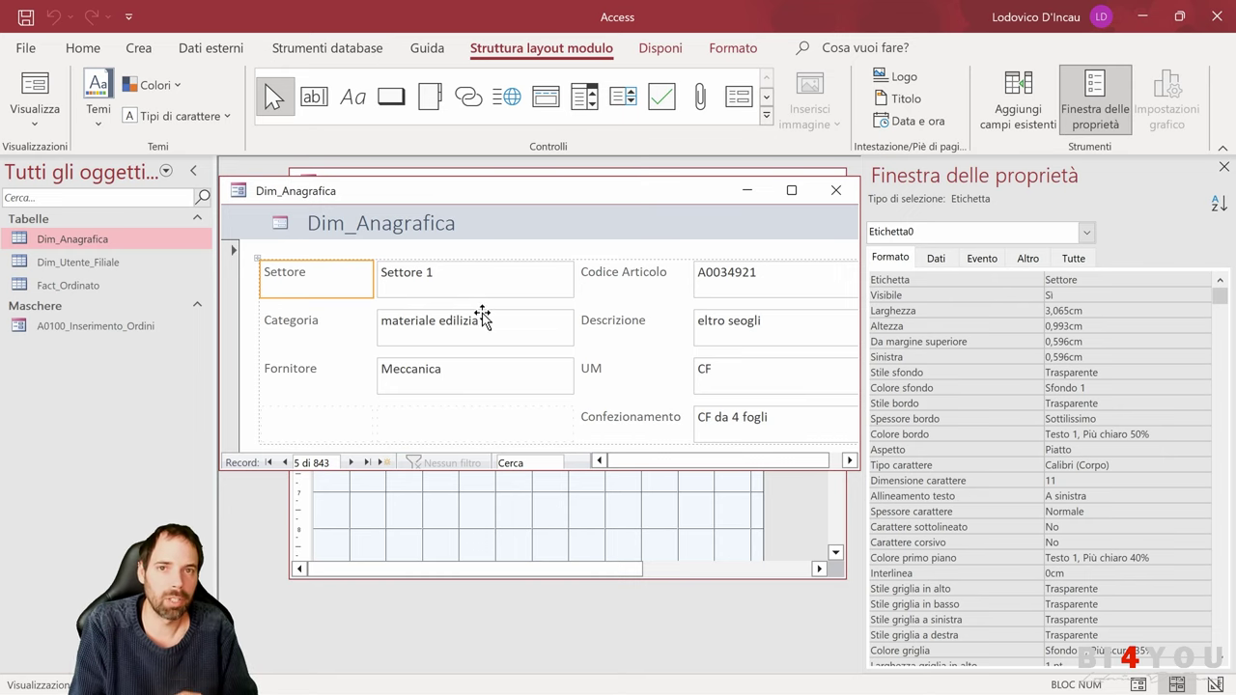
{"action": "left_click", "coordinate": [836, 190]}
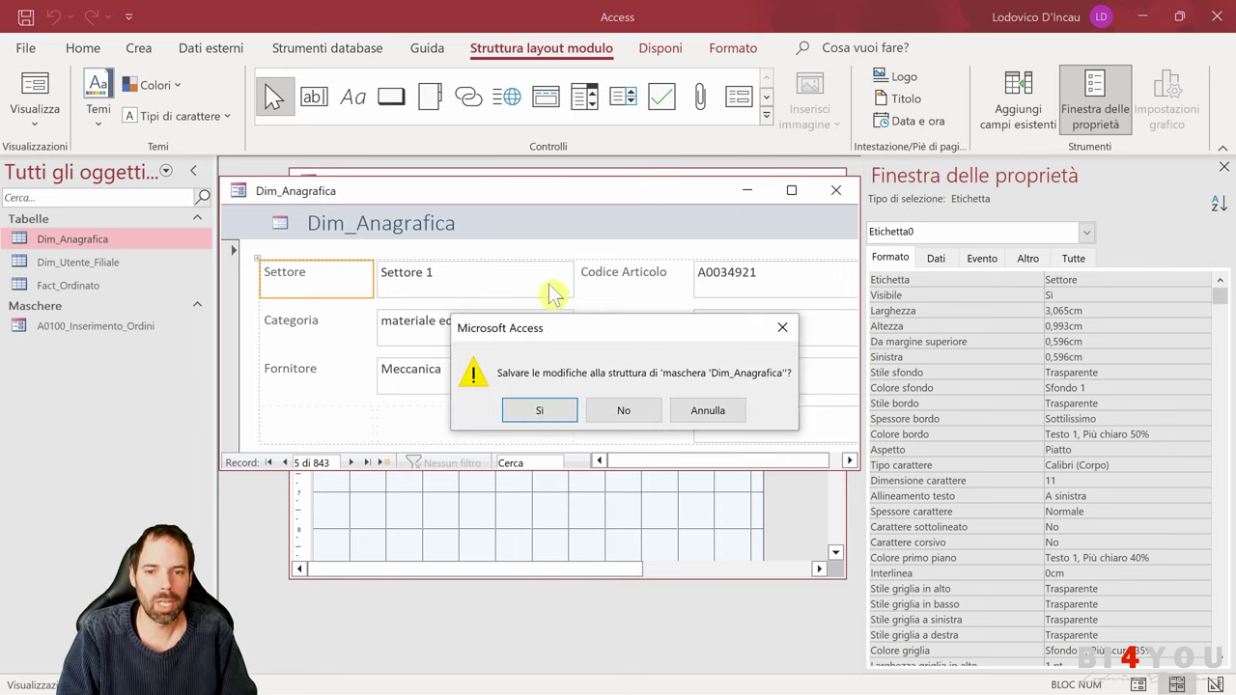
{"action": "left_click", "coordinate": [618, 409]}
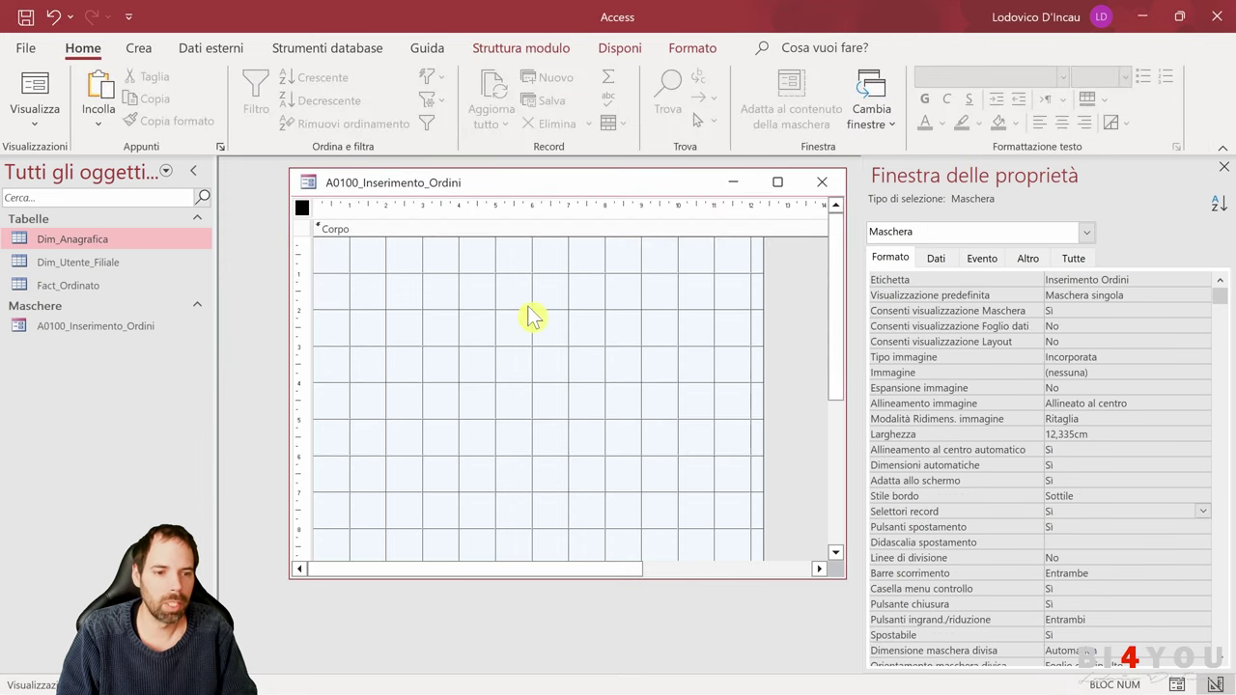
- Set Selettori record and Pulsanti spostamento to No, then preview the form in Form view
{"action": "left_click", "coordinate": [1202, 511]}
{"action": "left_click", "coordinate": [1082, 549]}
{"action": "left_click", "coordinate": [1038, 529]}
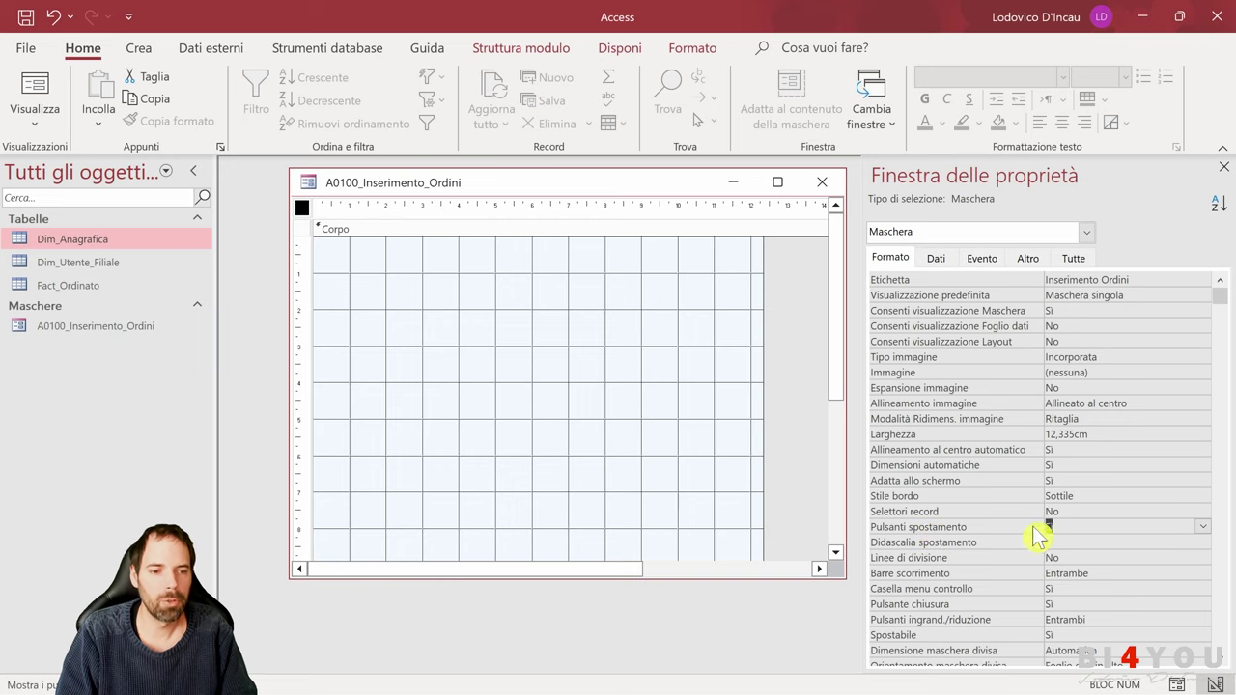
{"action": "left_click", "coordinate": [1202, 526]}
{"action": "left_click", "coordinate": [1075, 557]}
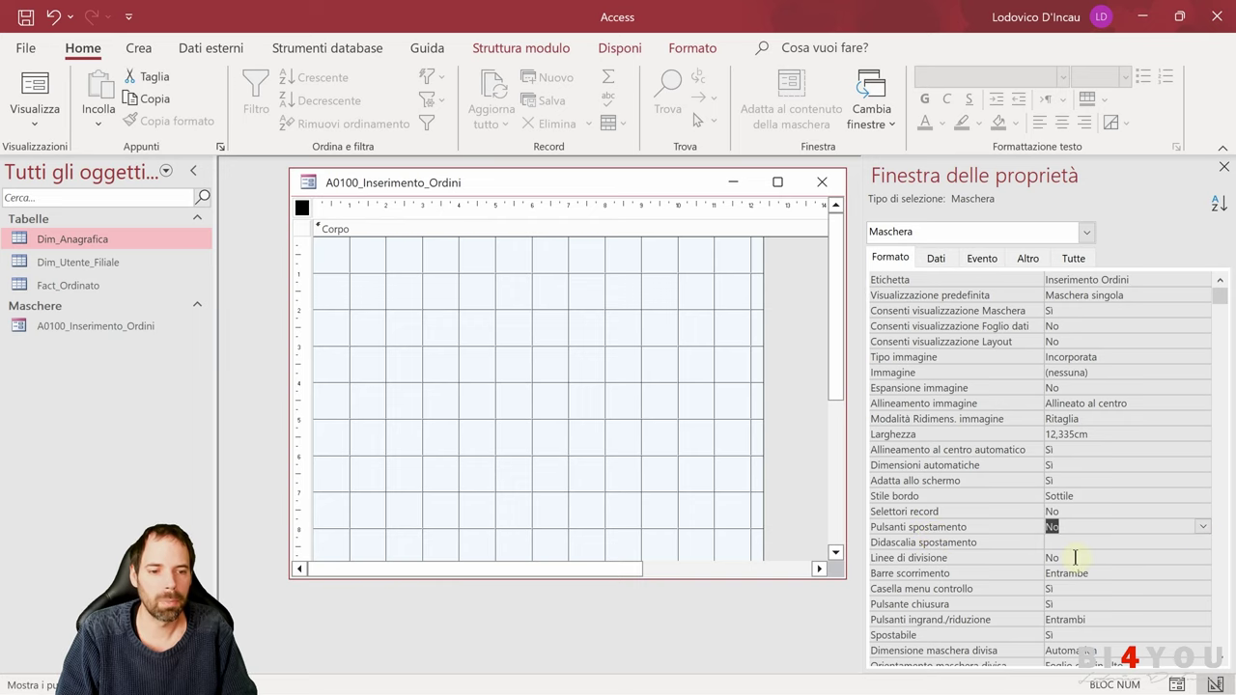
{"action": "left_click", "coordinate": [35, 89]}
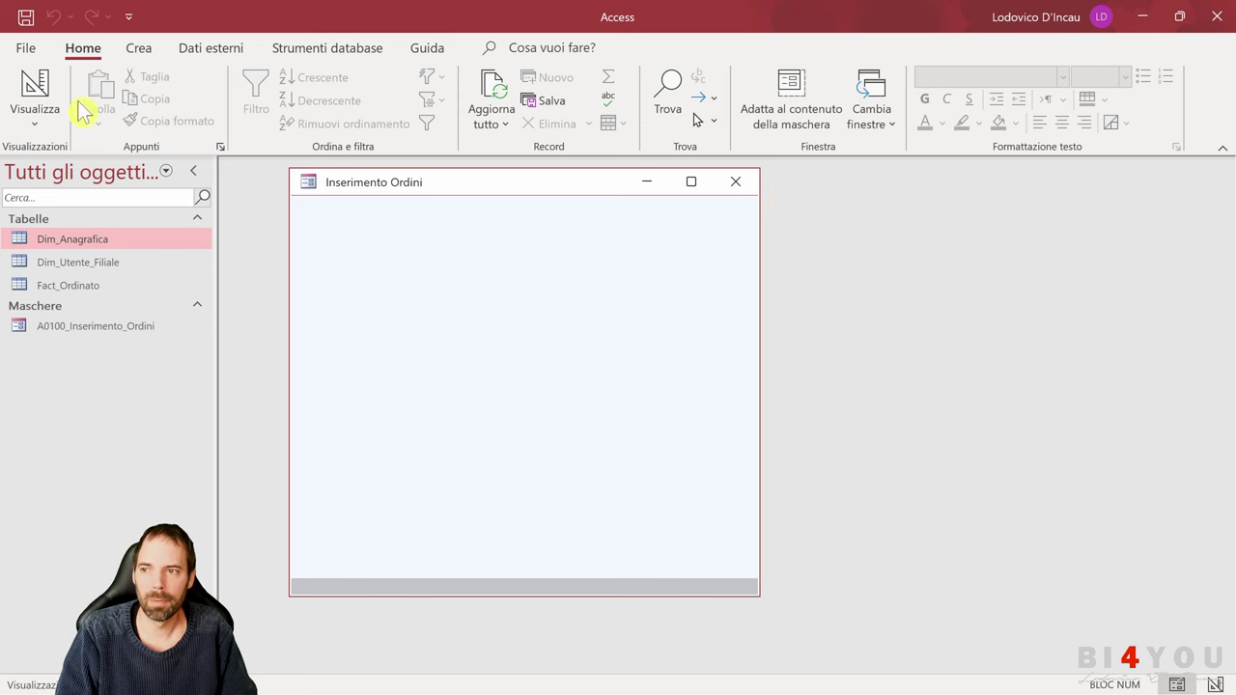
- In Design view, turn off both scrollbars and set Casella menu controllo to No
{"action": "left_click", "coordinate": [35, 87]}
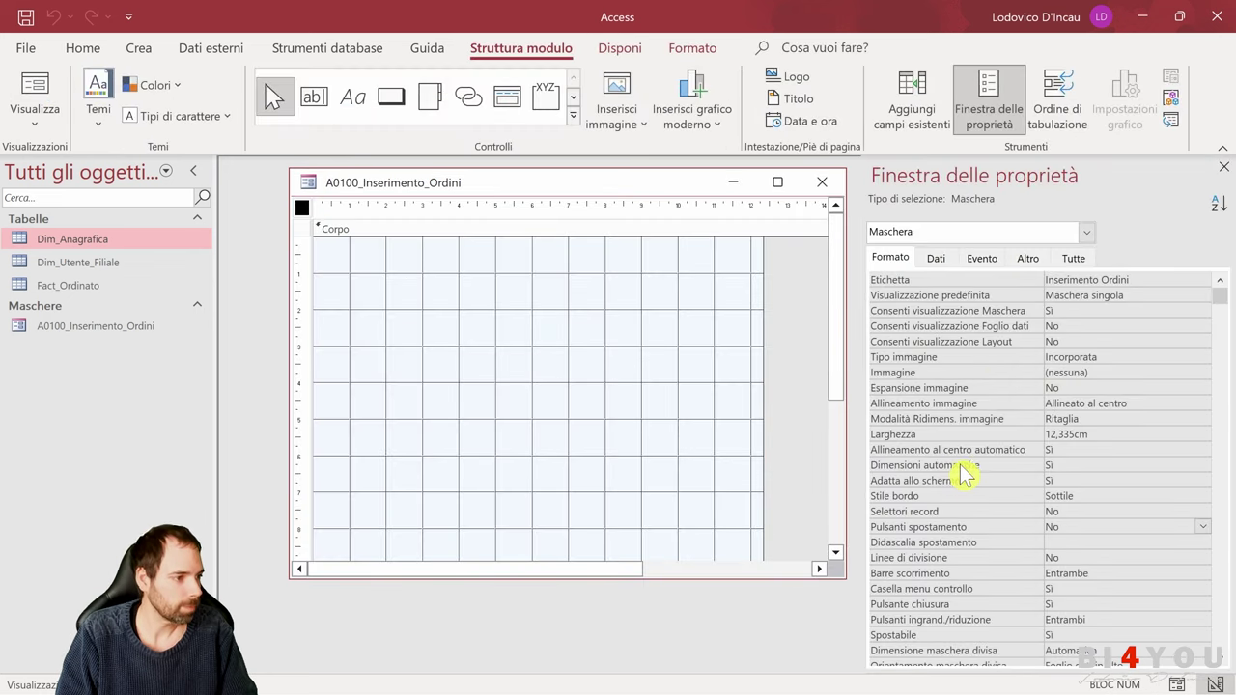
{"action": "scroll", "coordinate": [1067, 456], "scroll_direction": "down", "scroll_amount": 4}
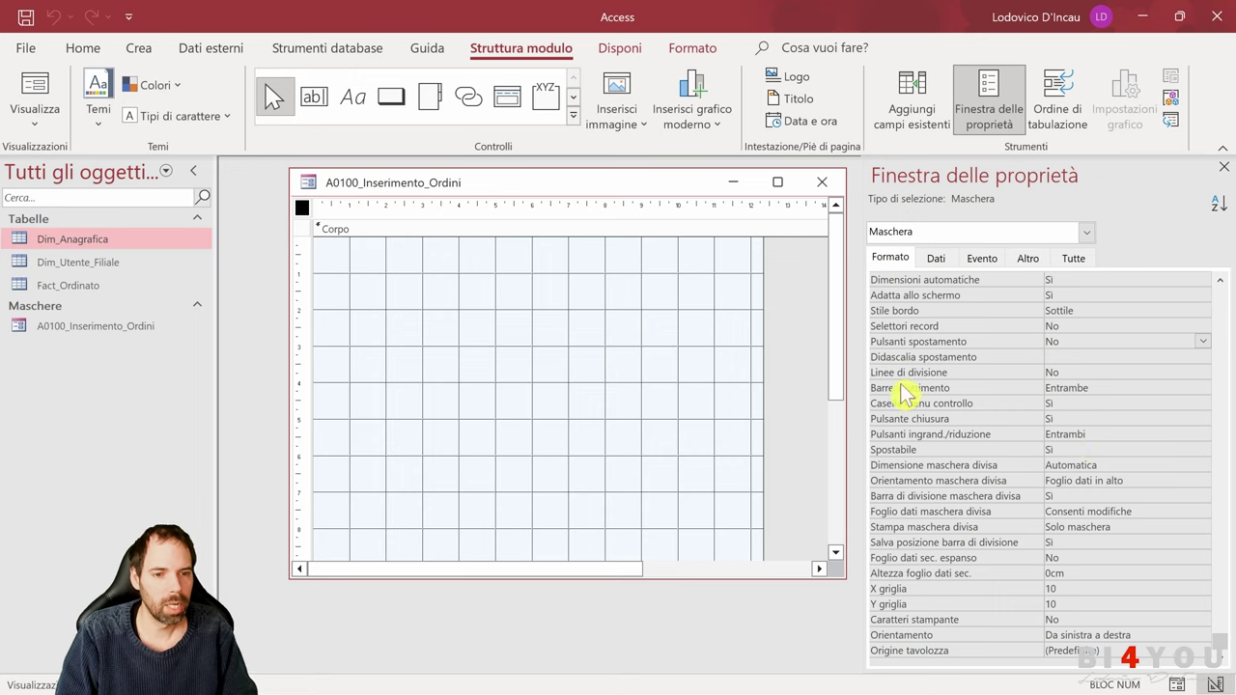
{"action": "left_click", "coordinate": [1118, 388]}
{"action": "left_click", "coordinate": [1202, 387]}
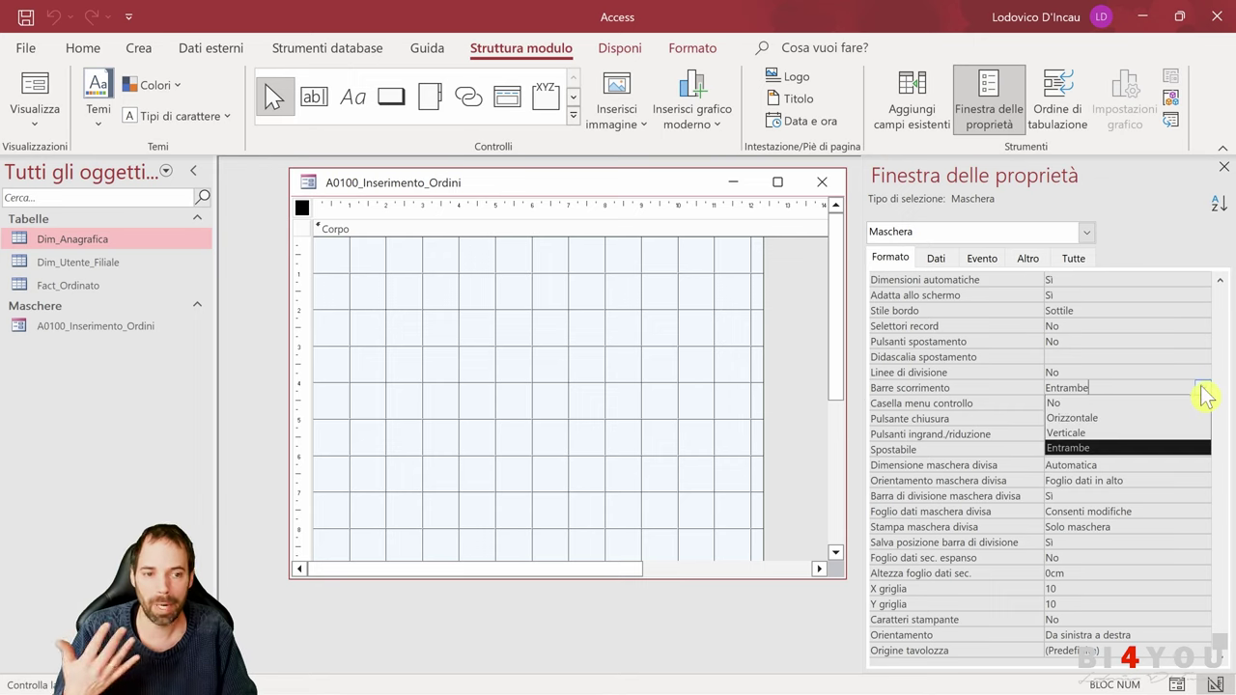
{"action": "left_click", "coordinate": [1050, 403]}
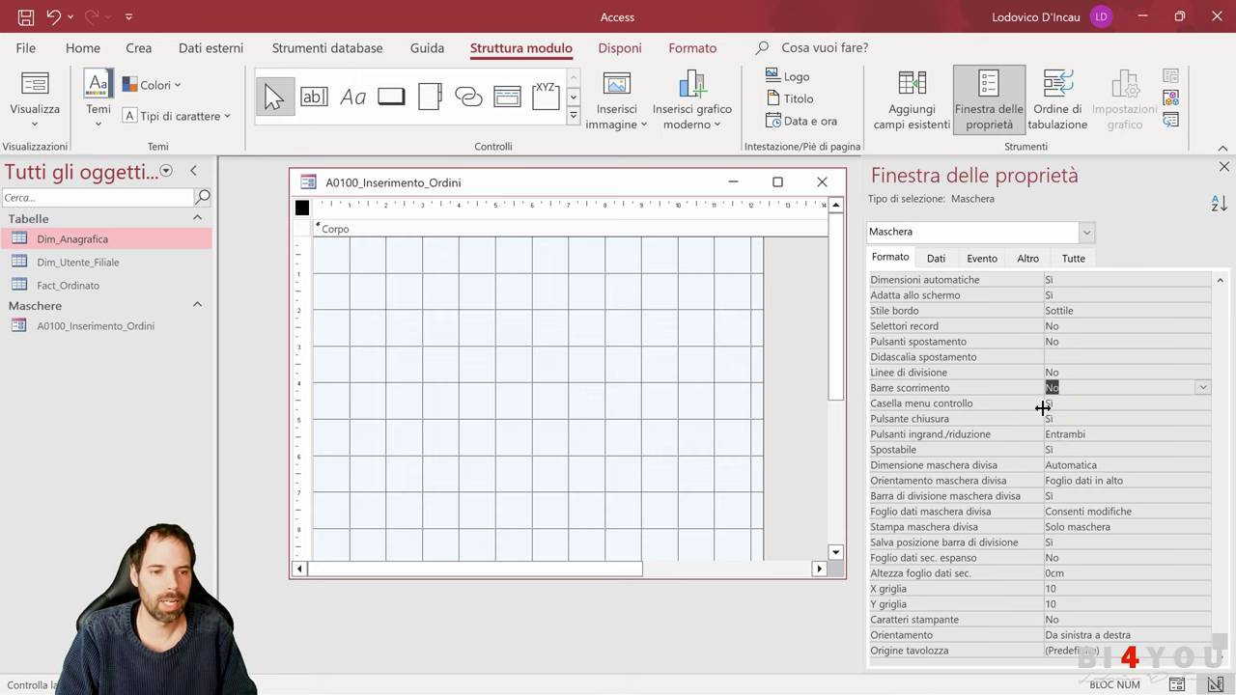
{"action": "left_click", "coordinate": [980, 405]}
{"action": "left_click", "coordinate": [1202, 403]}
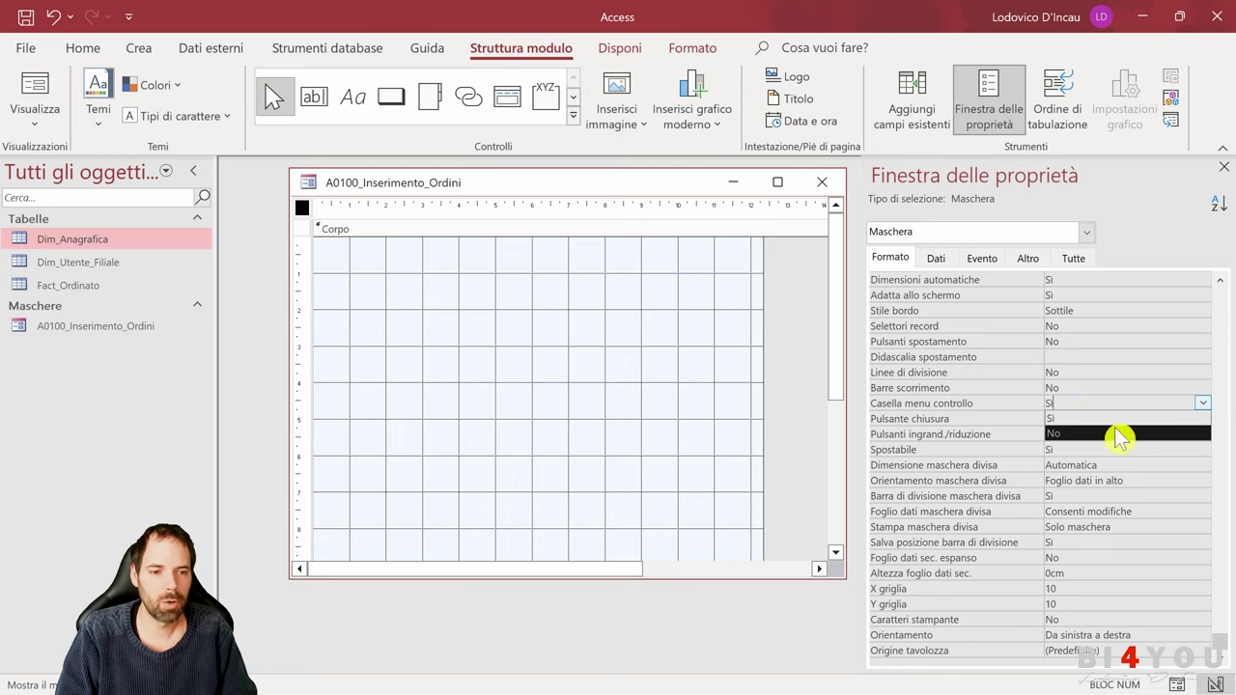
{"action": "left_click", "coordinate": [1078, 426]}
- Set Pulsante chiusura to No and Pulsanti ingrand./riduzione to Nessuno, then preview in Form view
{"action": "left_click", "coordinate": [1067, 417]}
{"action": "left_click", "coordinate": [1202, 418]}
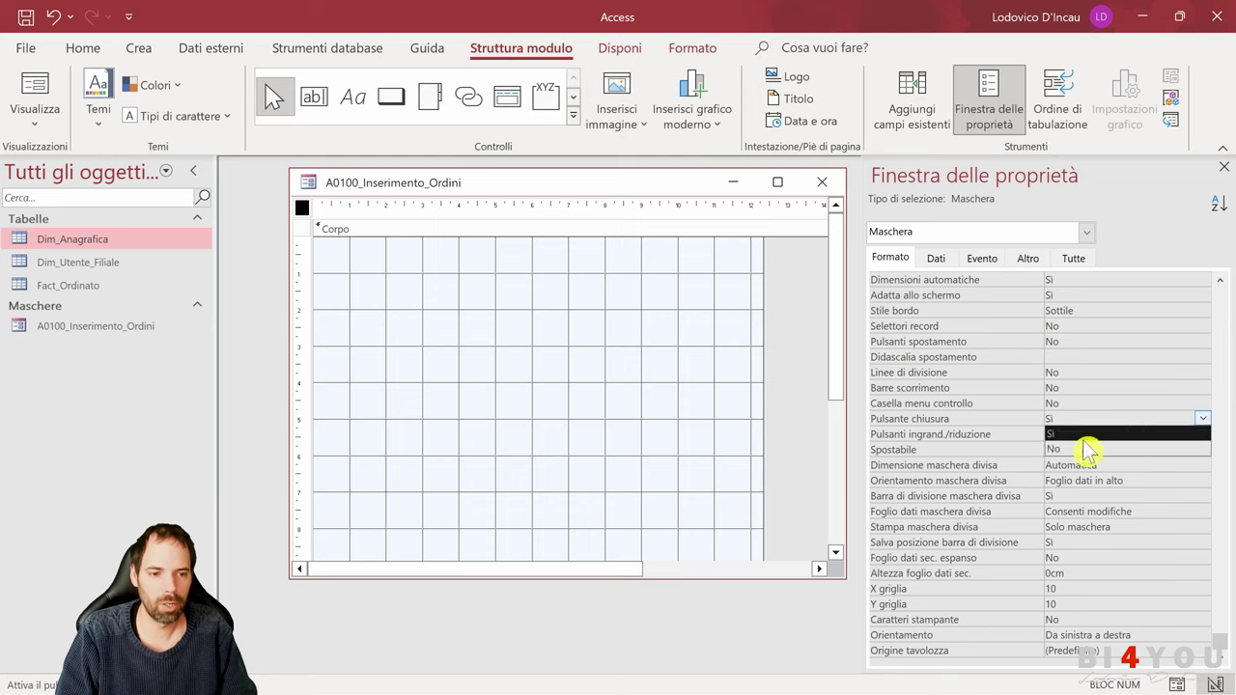
{"action": "left_click", "coordinate": [1081, 450]}
{"action": "left_click", "coordinate": [1060, 434]}
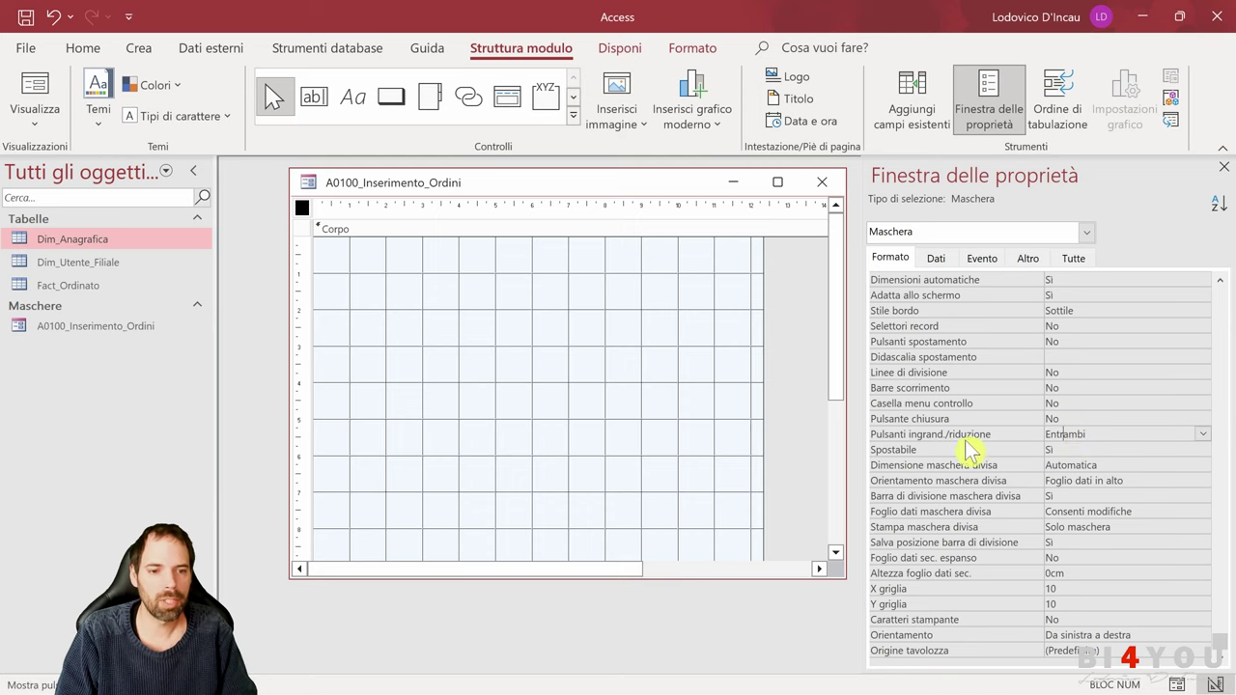
{"action": "left_click", "coordinate": [1201, 435]}
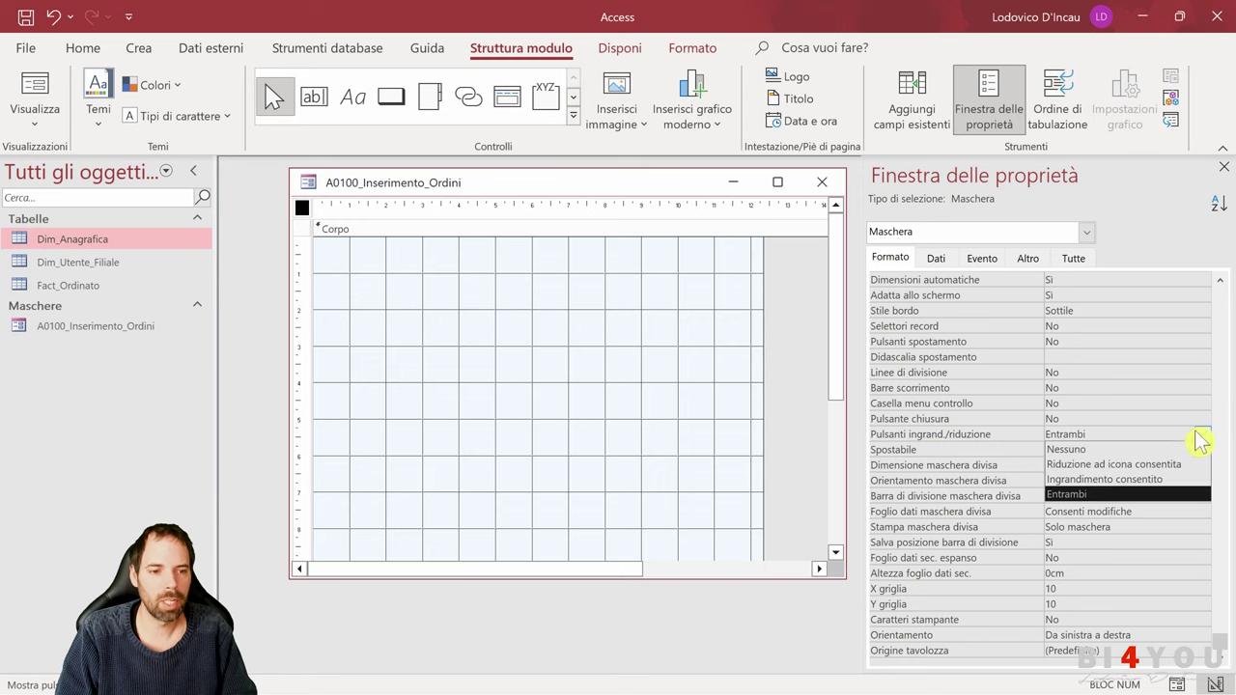
{"action": "left_click", "coordinate": [1094, 450]}
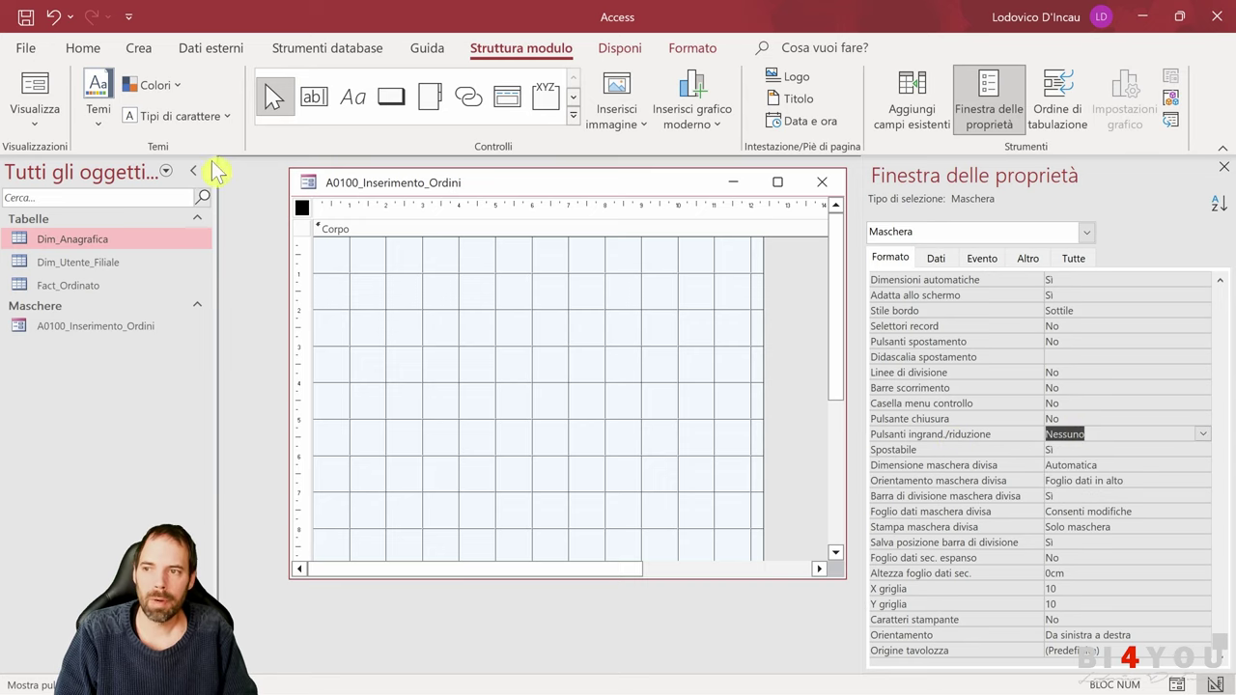
{"action": "left_click", "coordinate": [34, 89]}
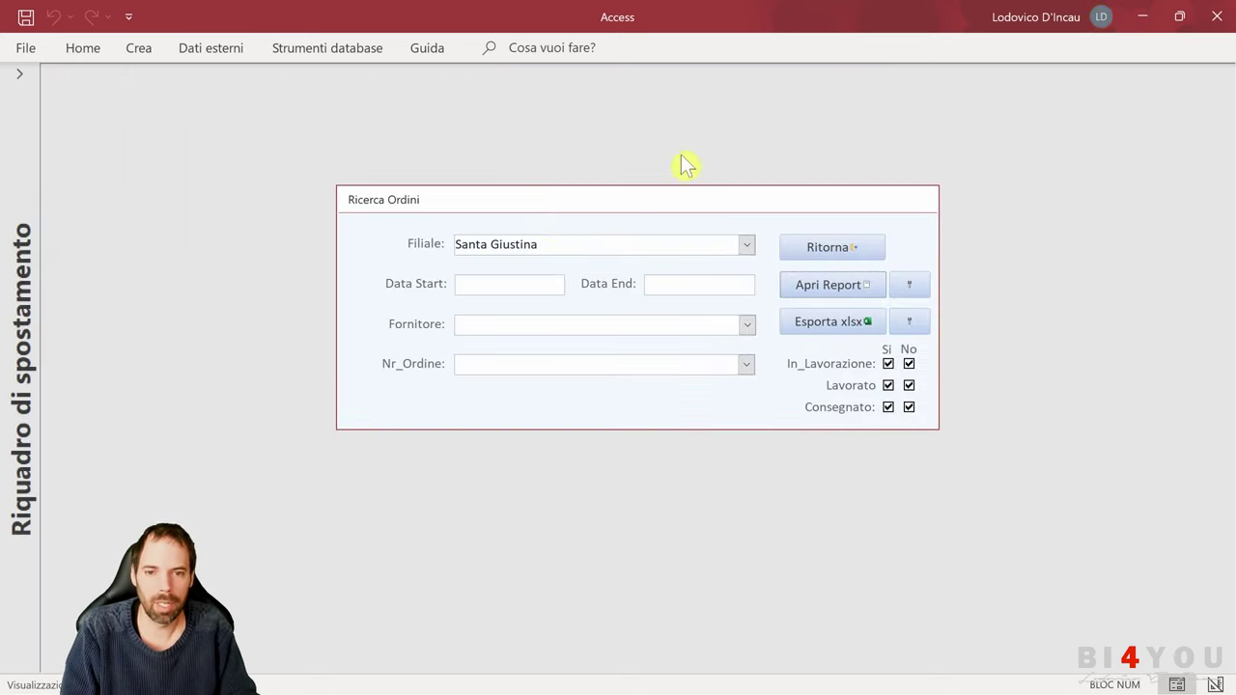
- Go back from the Ricerca Ordini example to the Inserimento Ordini form
{"action": "left_click", "coordinate": [813, 266]}
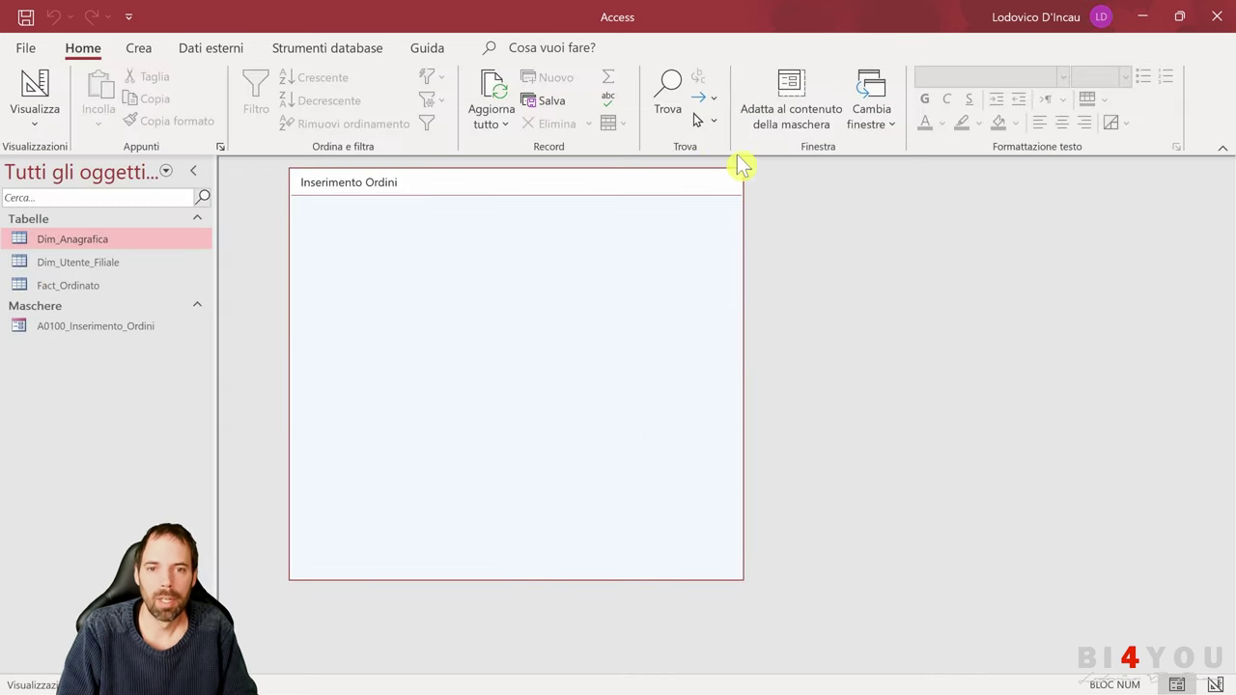
- Drag the Inserimento Ordini form window to show it can still be moved
{"action": "left_click_drag", "start_coordinate": [486, 191], "coordinate": [586, 208]}
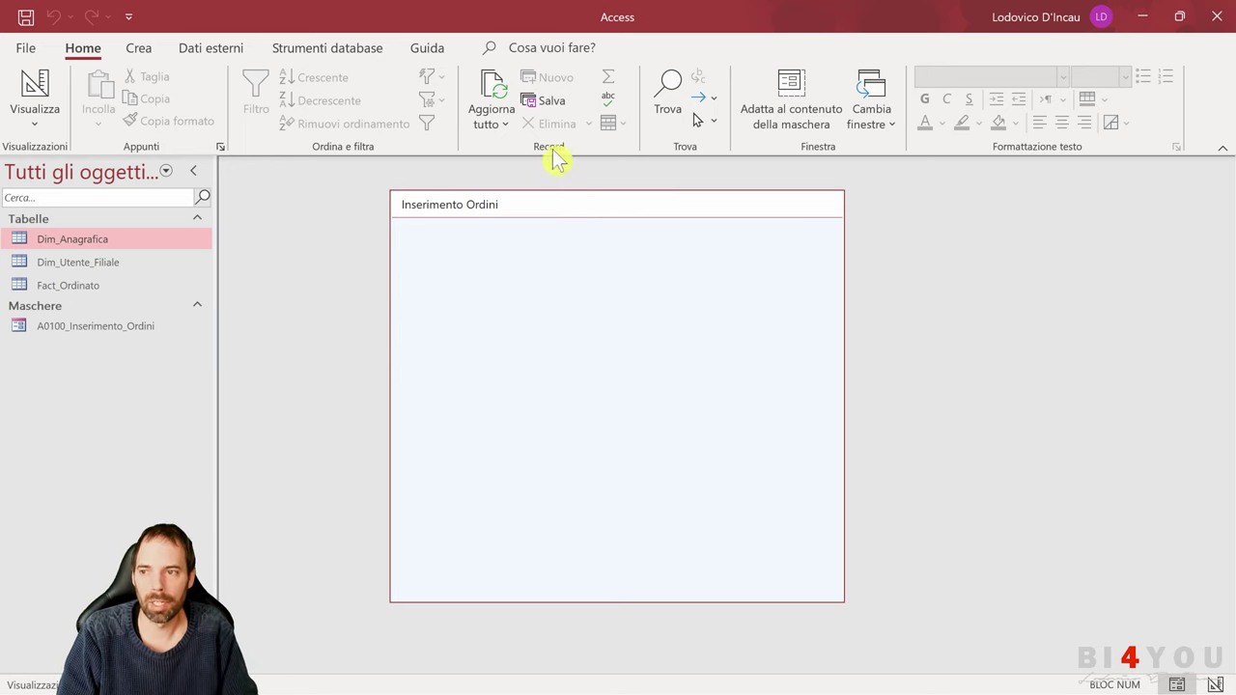
- In Design view, widen the window, set Spostabile to No, and check the form in Form view
{"action": "left_click", "coordinate": [37, 95]}
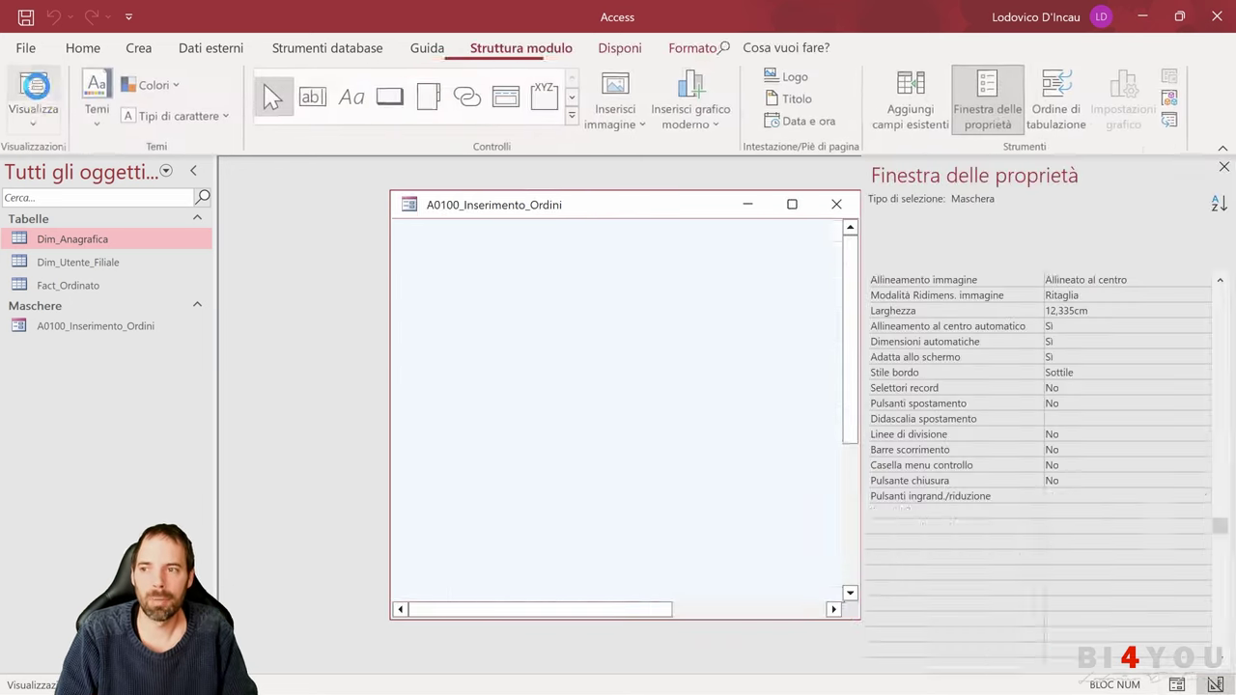
{"action": "left_click_drag", "start_coordinate": [637, 218], "coordinate": [500, 197]}
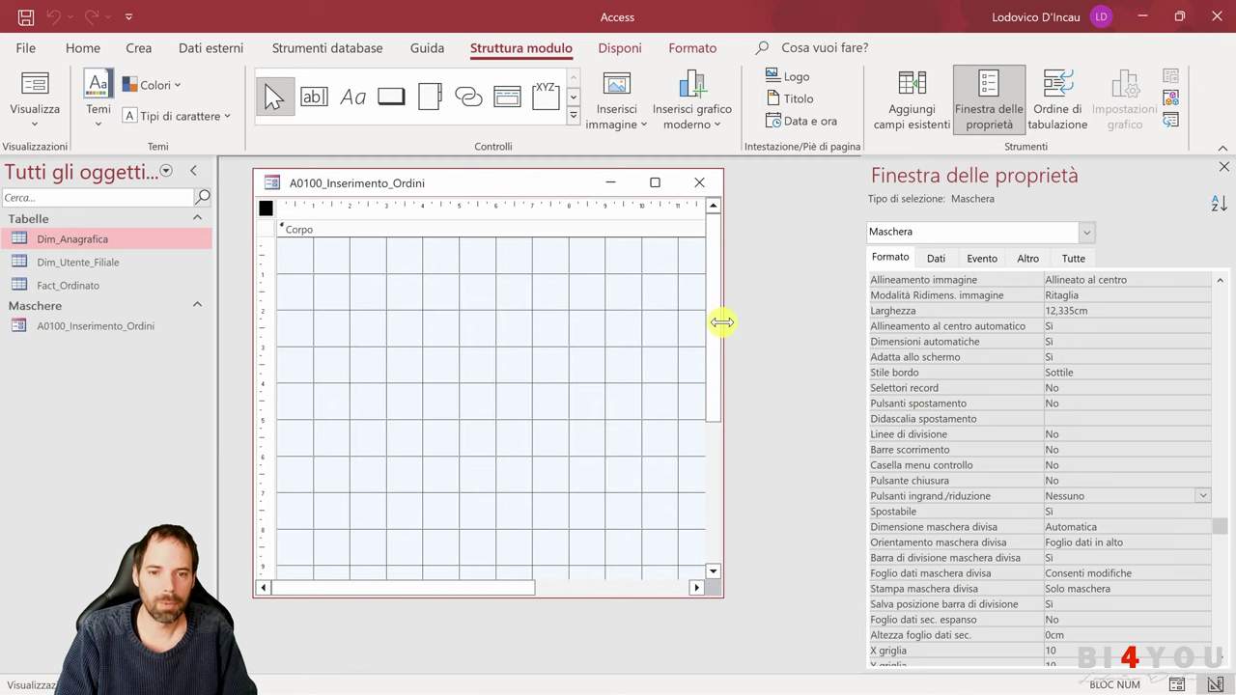
{"action": "left_click_drag", "start_coordinate": [722, 319], "coordinate": [822, 326]}
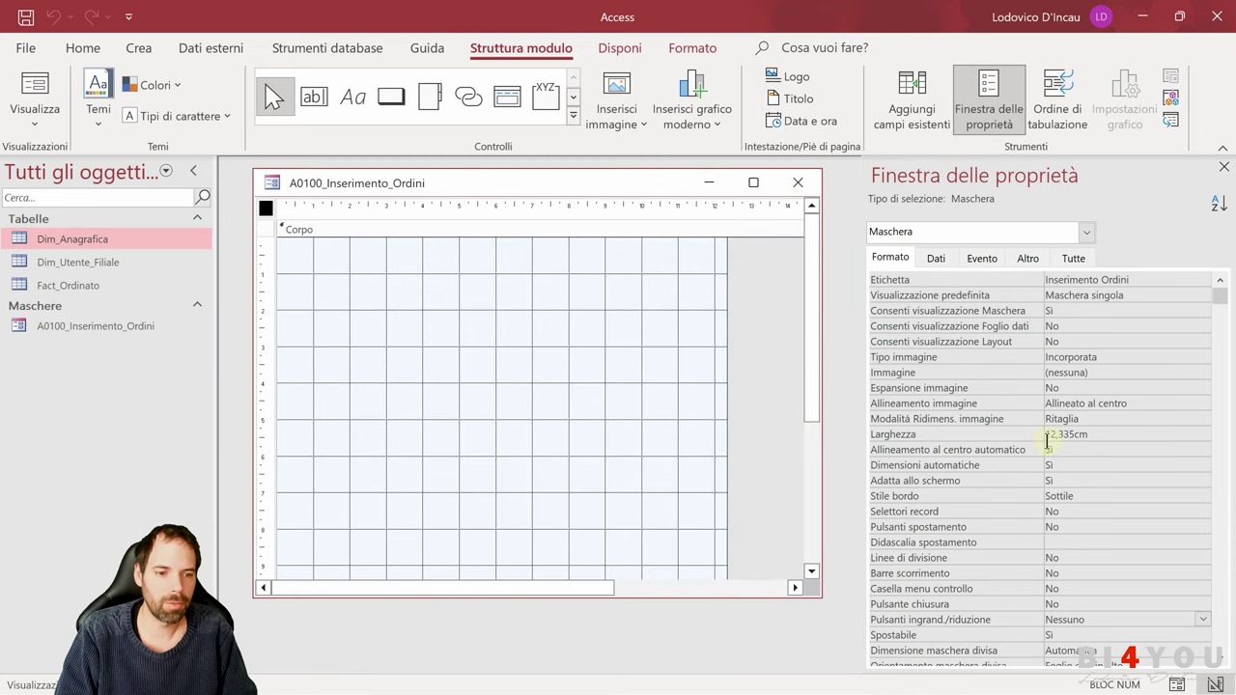
{"action": "scroll", "coordinate": [1062, 424], "scroll_direction": "down", "scroll_amount": 4}
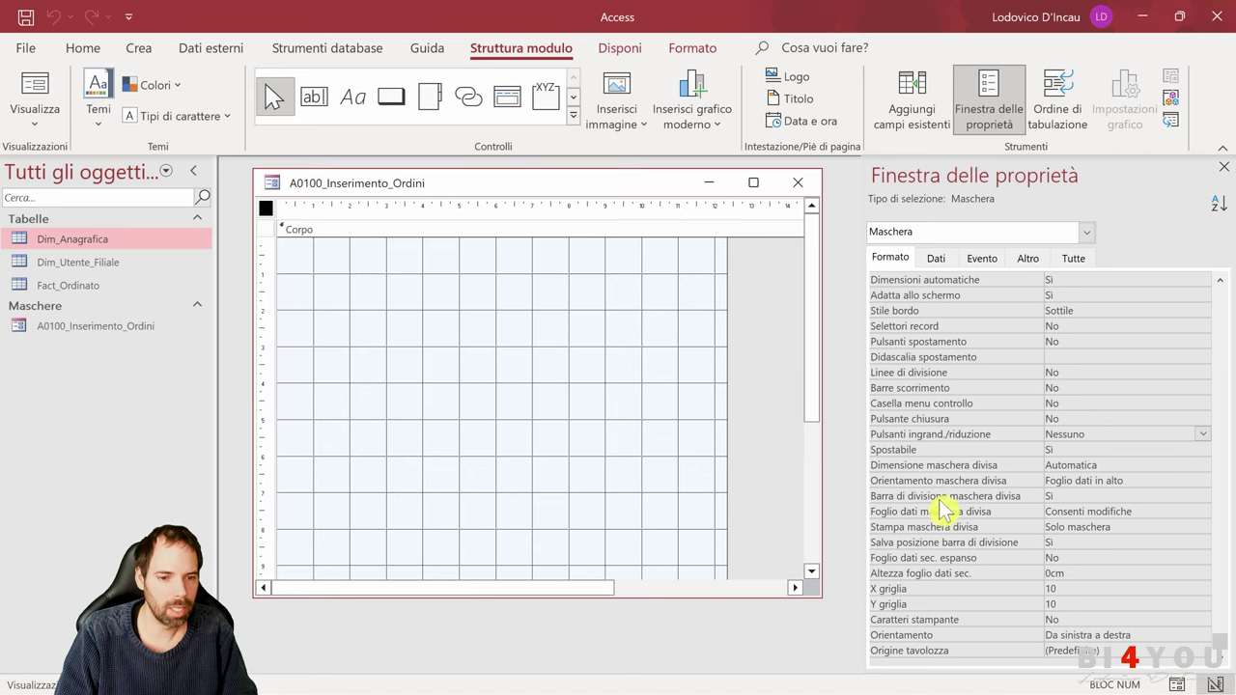
{"action": "left_click", "coordinate": [926, 451]}
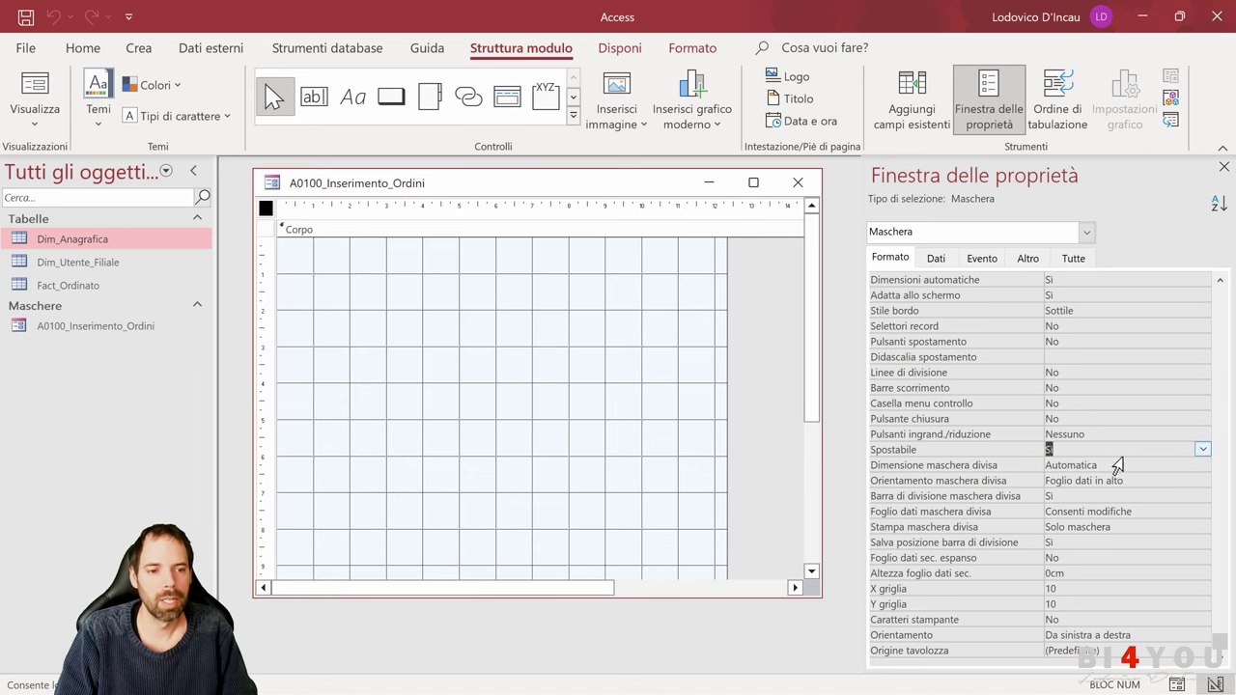
{"action": "left_click", "coordinate": [1202, 449]}
{"action": "left_click", "coordinate": [1020, 479]}
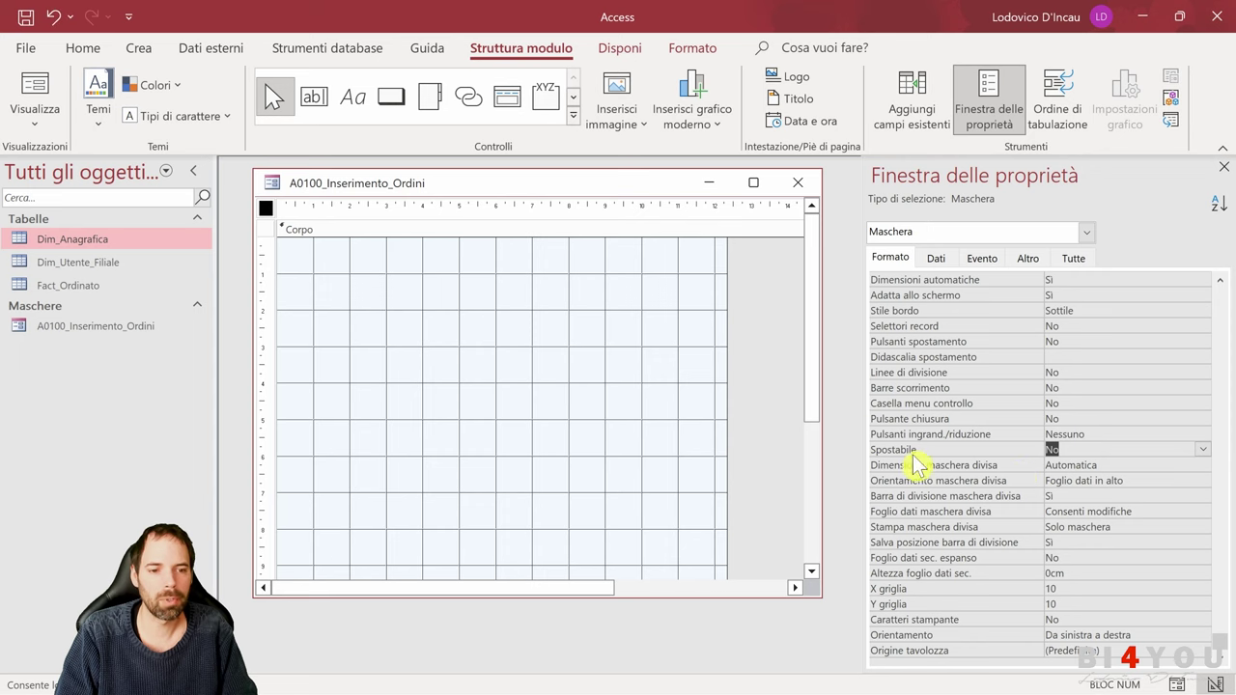
{"action": "left_click", "coordinate": [35, 89]}
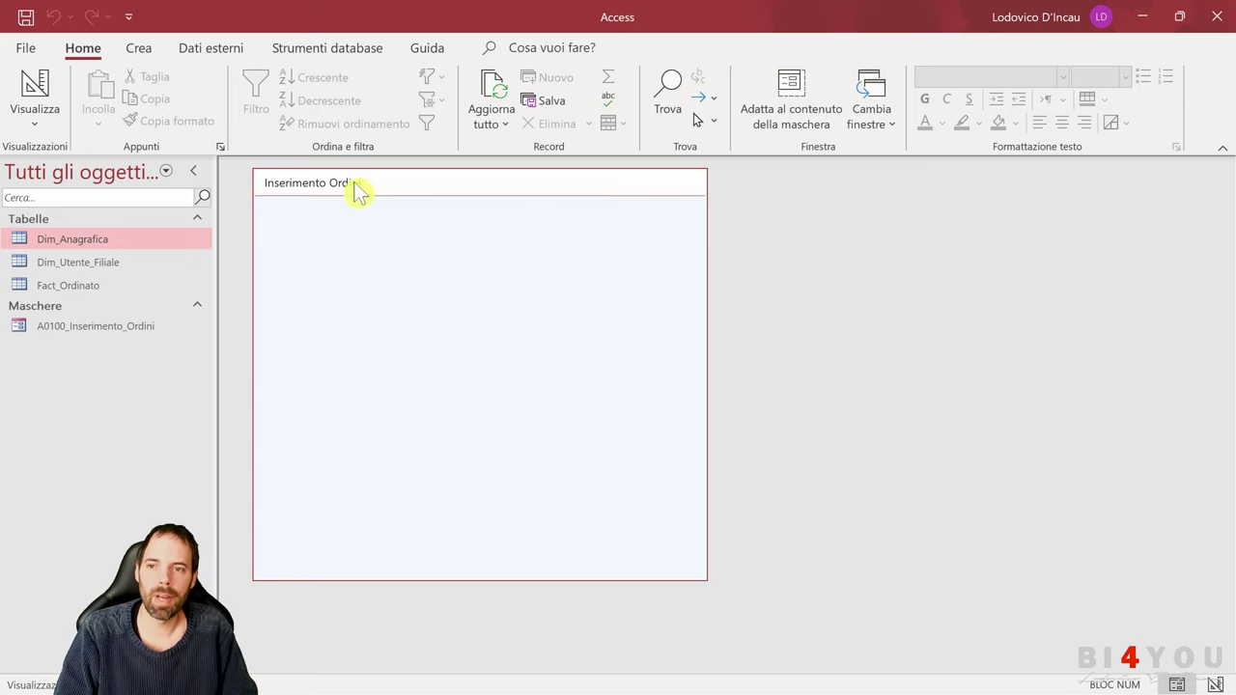
- Close the open A0100_Inserimento_Ordini form using Chiudi on its tab header
{"action": "left_click", "coordinate": [74, 325]}
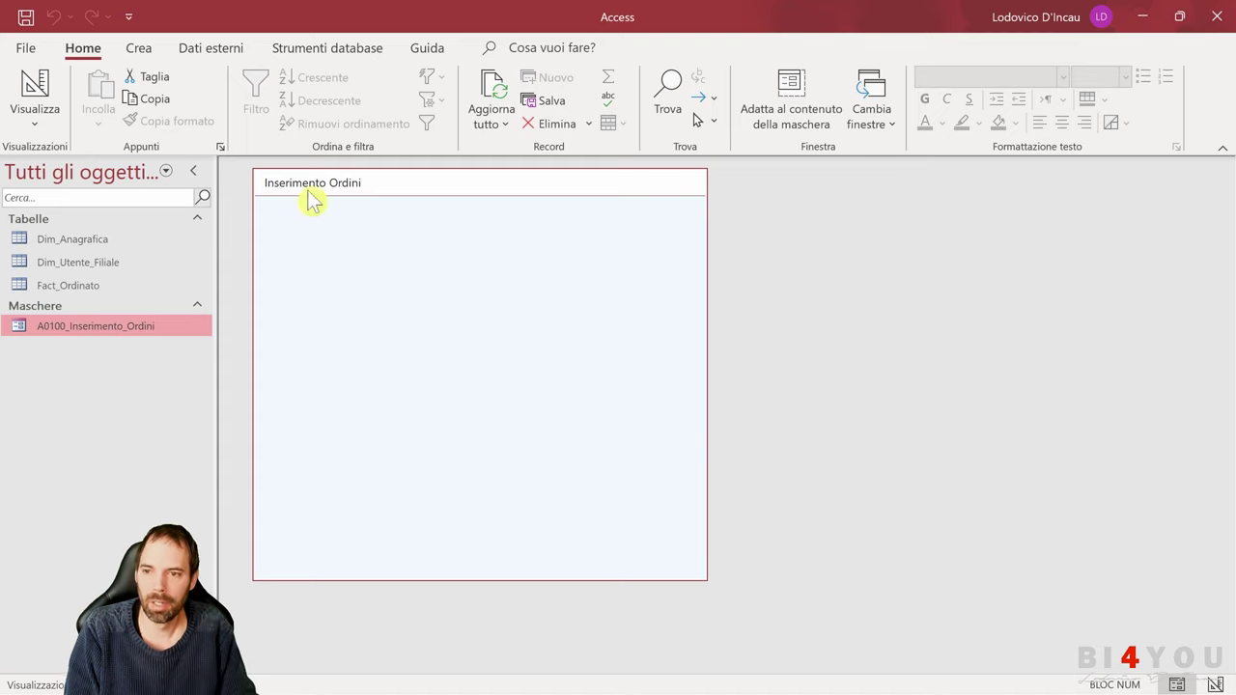
{"action": "right_click", "coordinate": [516, 183]}
{"action": "left_click", "coordinate": [465, 192]}
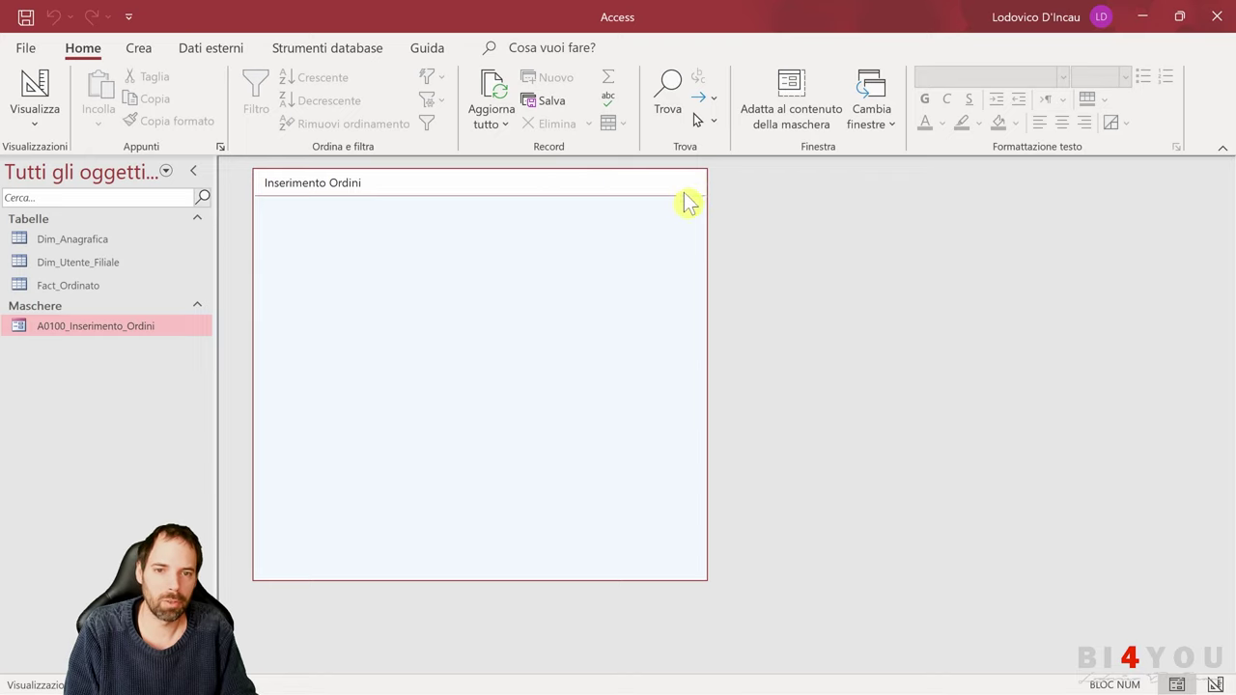
{"action": "right_click", "coordinate": [393, 184]}
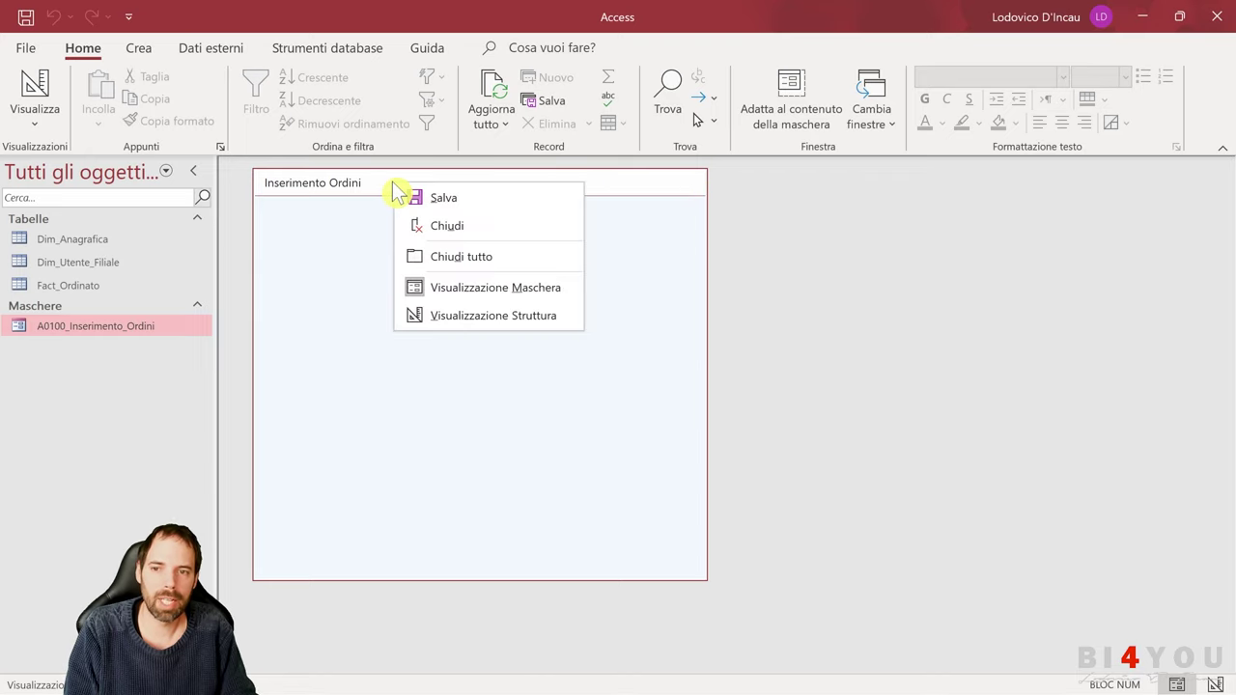
{"action": "left_click", "coordinate": [470, 228]}
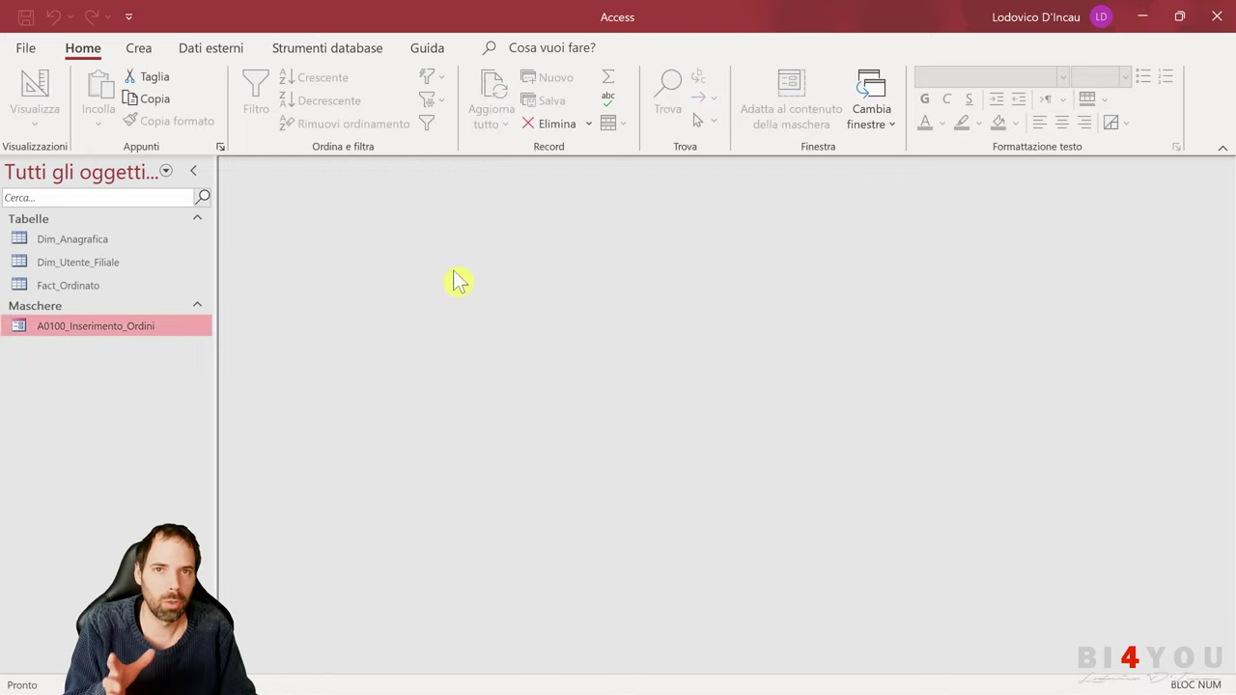
- Paste a copy of A0100_Inserimento_Ordini and name it B0100_Ricerca_Ordini
{"action": "left_click", "coordinate": [55, 327]}
{"action": "key", "text": "ctrl+v"}
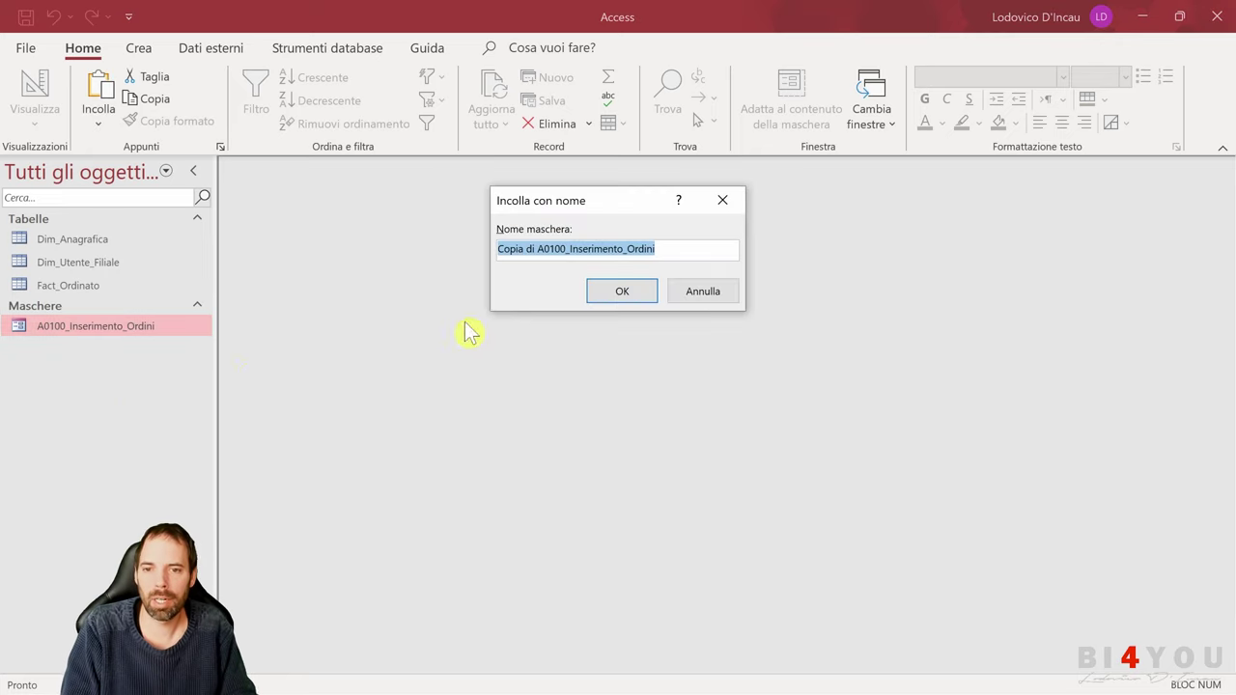
{"action": "left_click", "coordinate": [537, 249]}
{"action": "left_click_drag", "start_coordinate": [537, 249], "coordinate": [424, 259]}
{"action": "key", "text": "Delete"}
{"action": "key", "text": "Delete"}
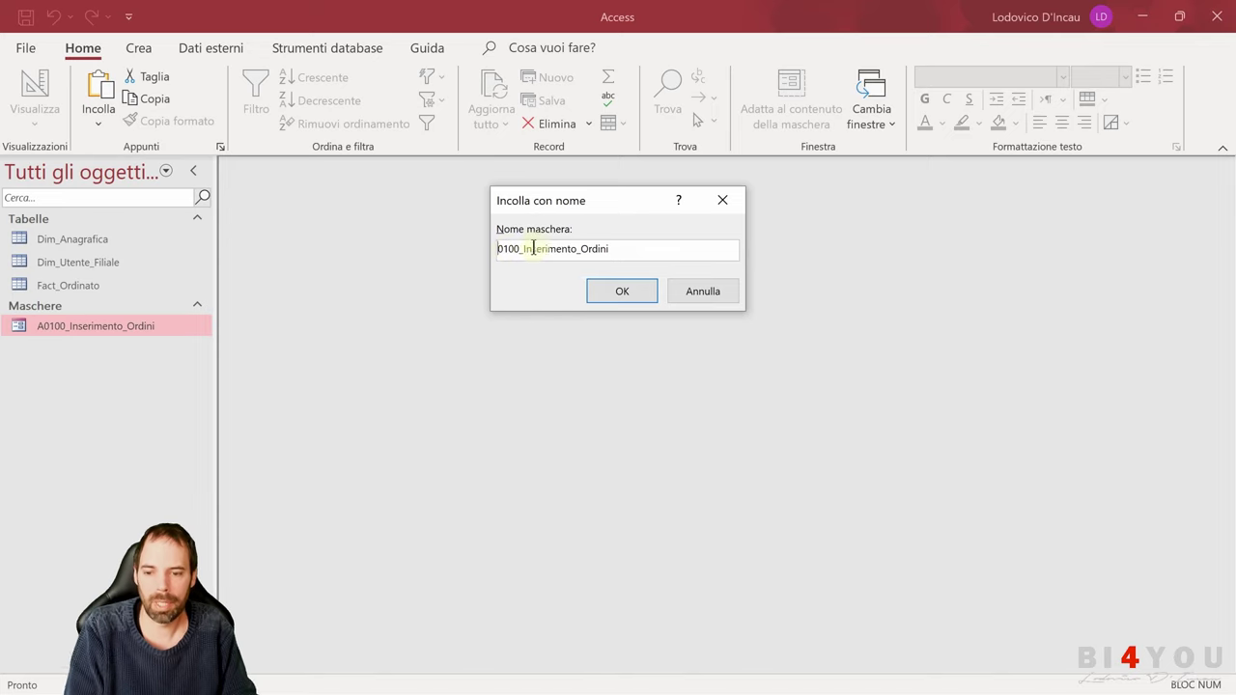
{"action": "type", "text": "B"}
{"action": "left_click_drag", "start_coordinate": [532, 251], "coordinate": [718, 254]}
{"action": "type", "text": "R"}
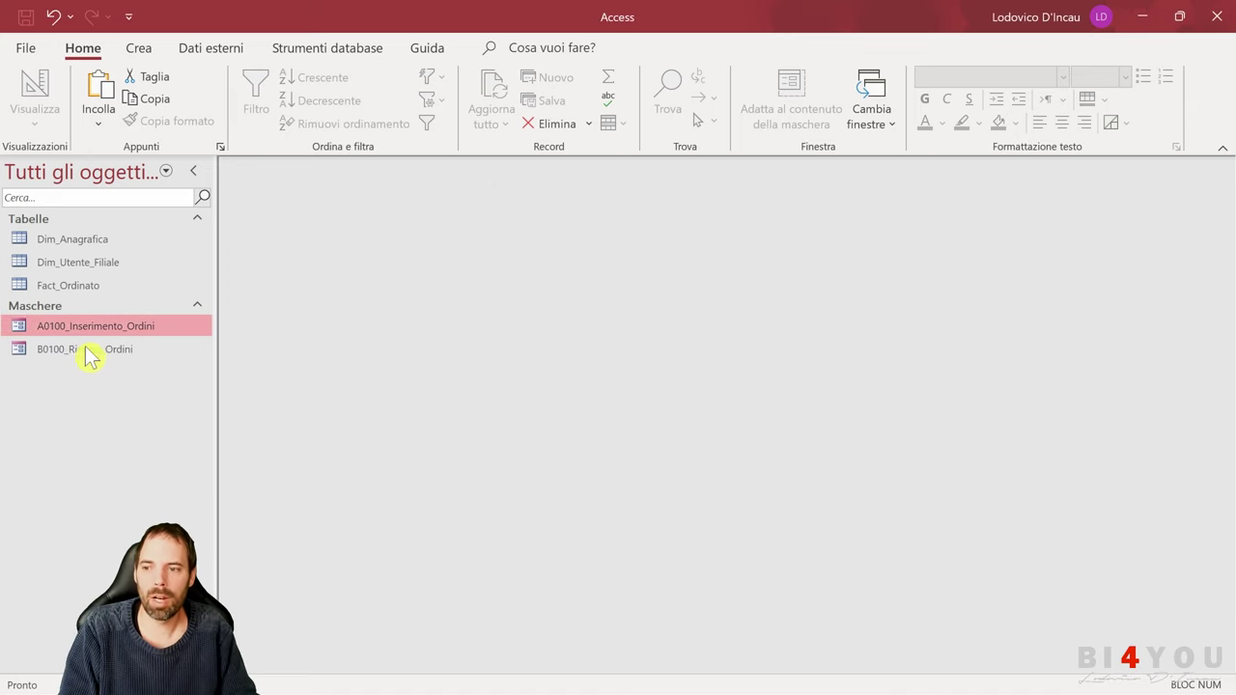
- Open B0100_Ricerca_Ordini in Visualizzazione Struttura, then close its design window
{"action": "left_click", "coordinate": [88, 352]}
{"action": "right_click", "coordinate": [89, 352]}
{"action": "left_click", "coordinate": [141, 422]}
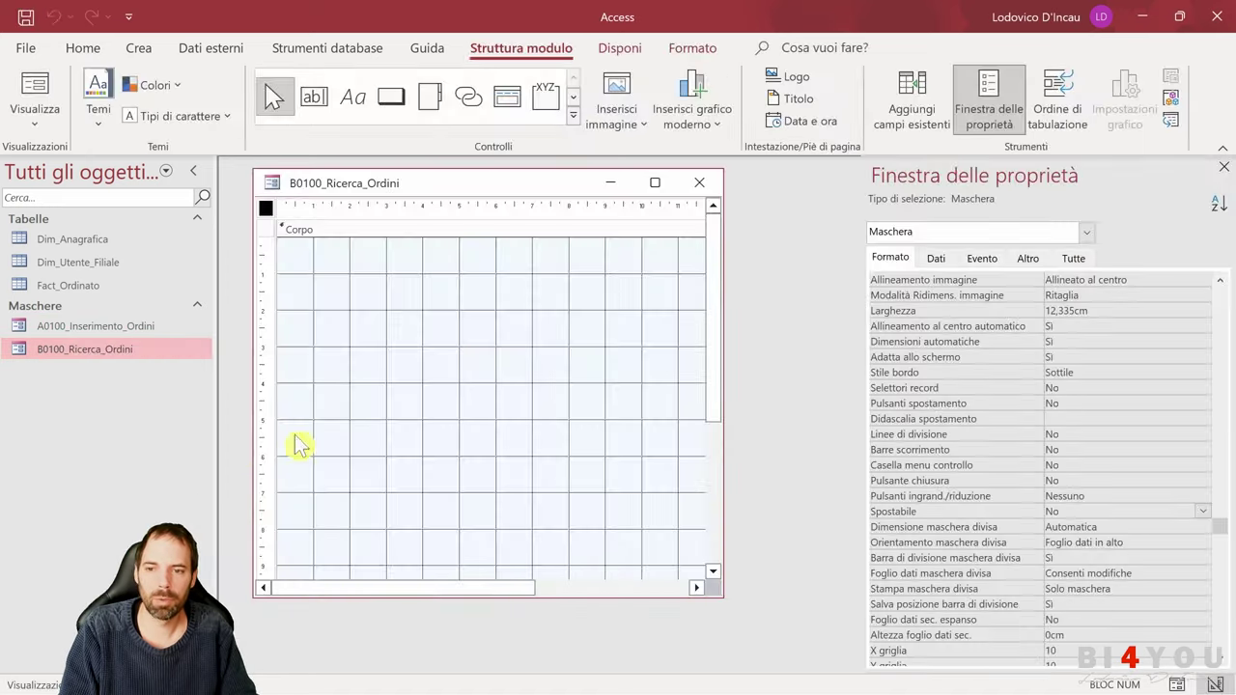
{"action": "left_click", "coordinate": [599, 419]}
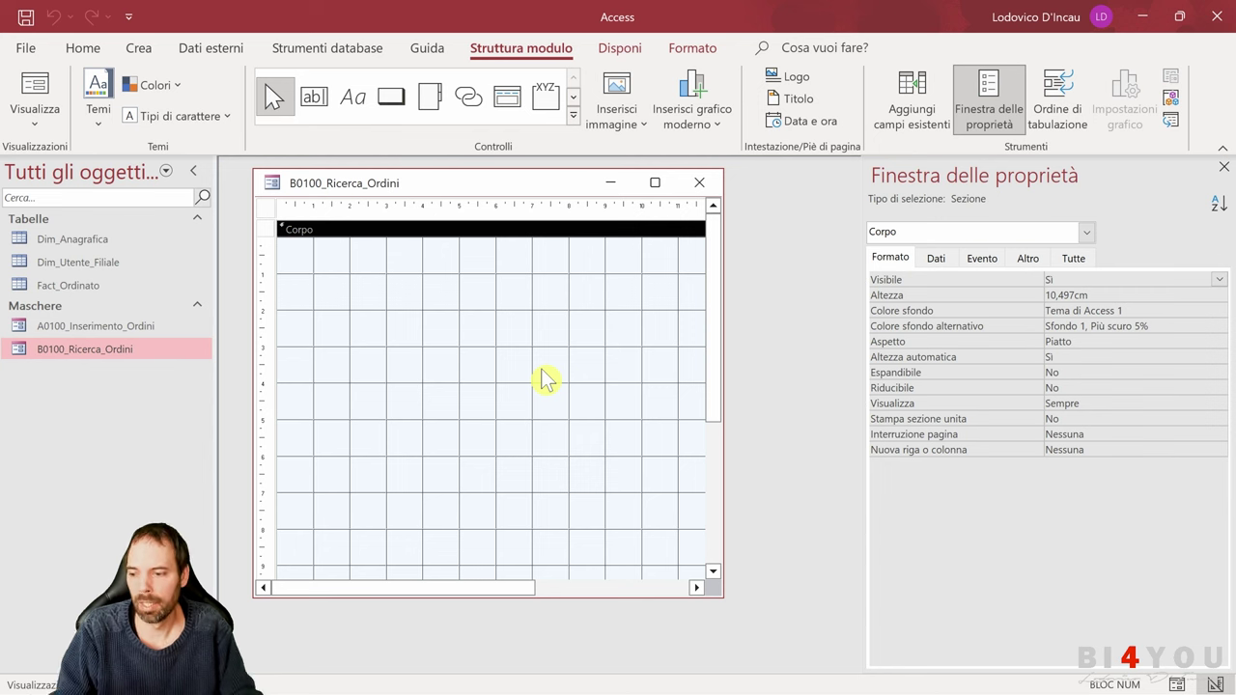
{"action": "left_click", "coordinate": [699, 182]}
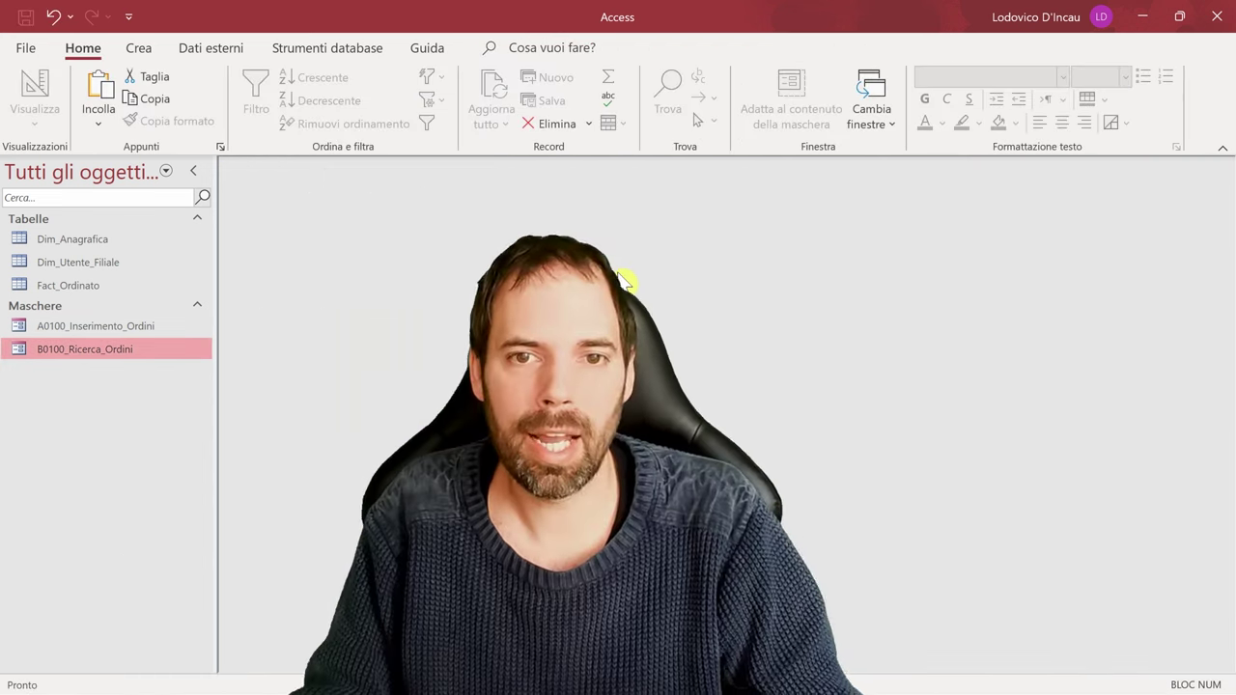